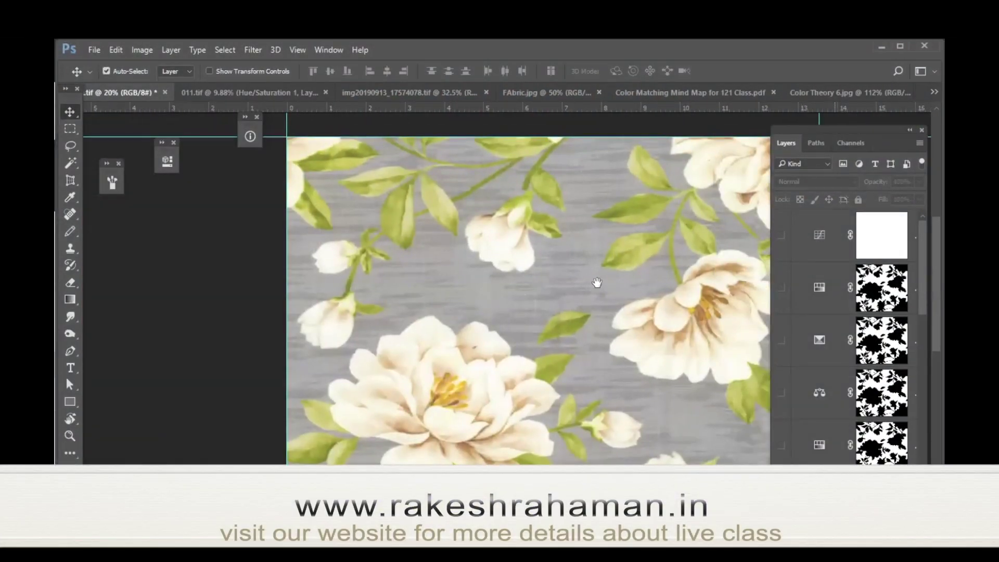
# Pan and zoom around the grey floral print's fabric weave, then switch to FAbric.jpg.
pyautogui.moveTo(687, 333); pyautogui.dragTo(559, 271)
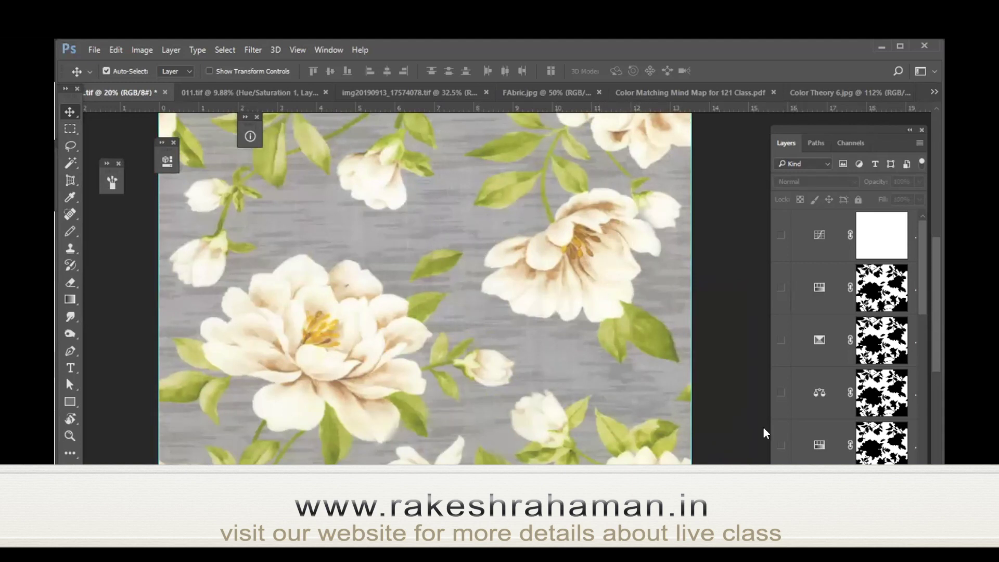
pyautogui.moveTo(423, 163)
pyautogui.mouseDown()
pyautogui.moveTo(520, 252)
pyautogui.moveTo(576, 280)
pyautogui.mouseUp()
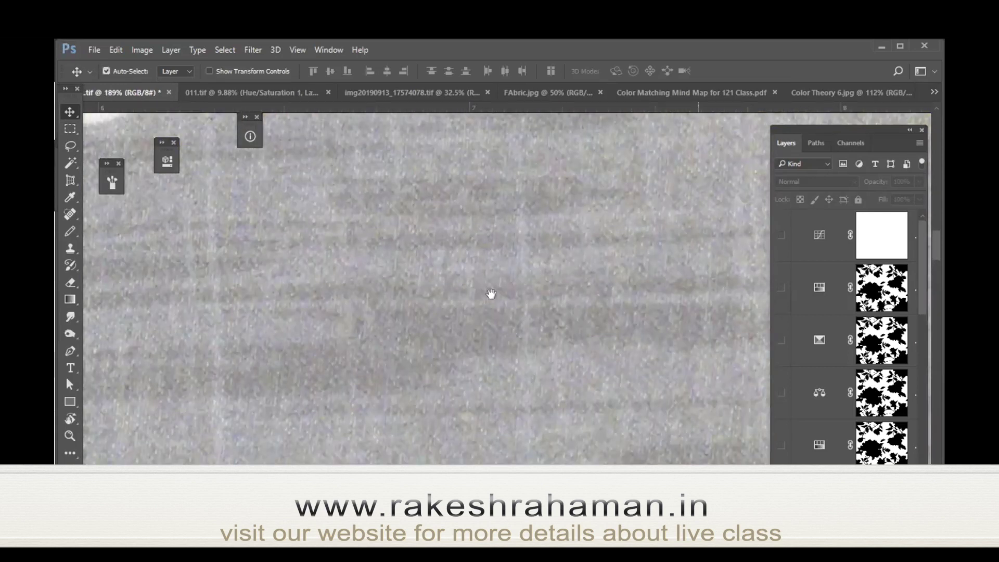
pyautogui.click(485, 225)
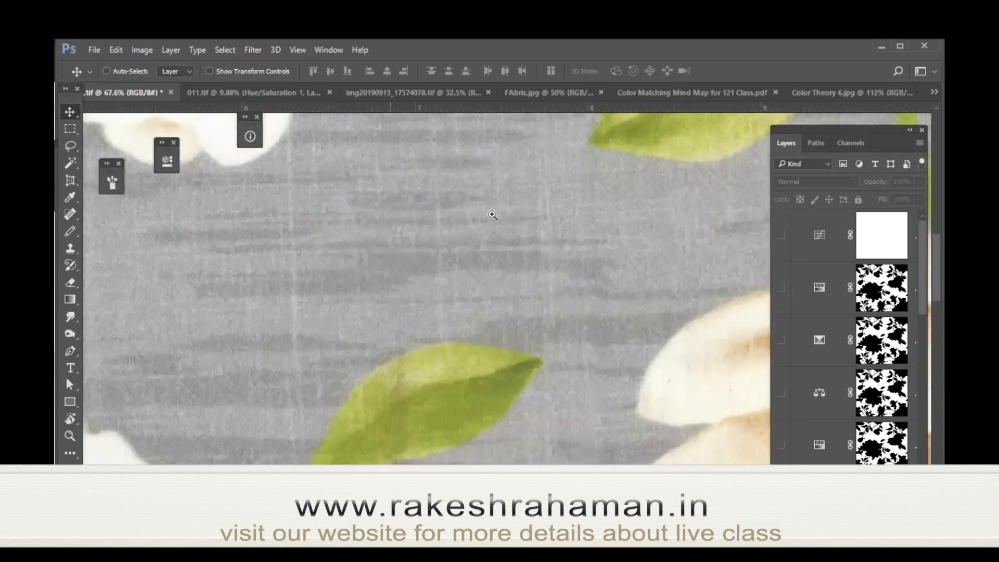
pyautogui.moveTo(492, 215); pyautogui.dragTo(489, 233)
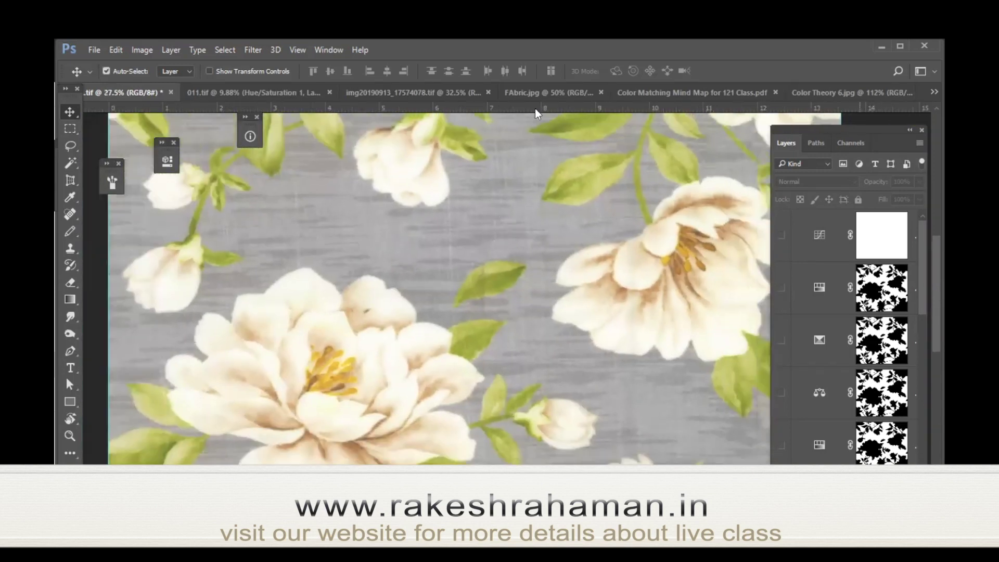
pyautogui.click(531, 94)
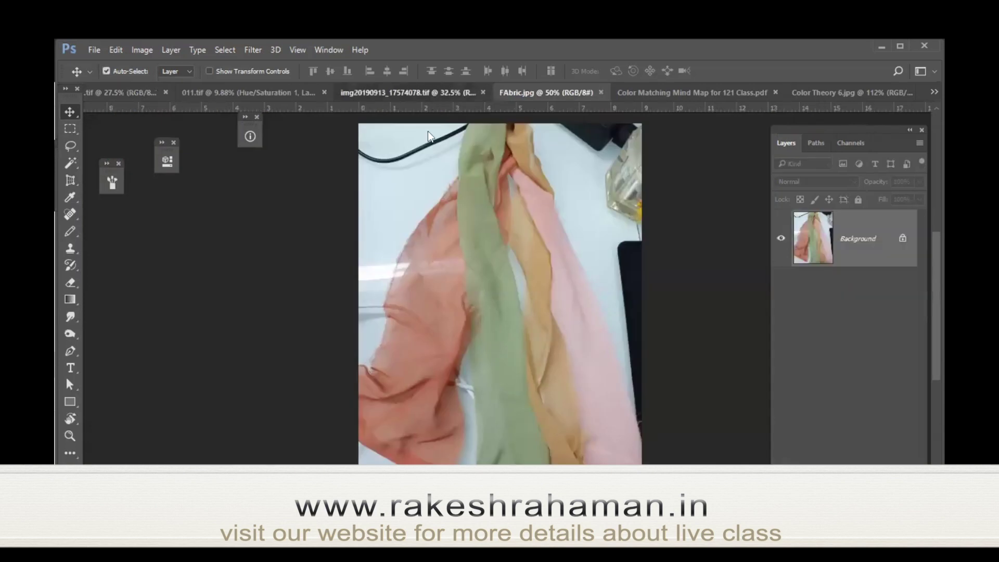
# View img20190913_17574078.tif, zoom in and out on its texture, then return to the grey print.
pyautogui.hotkey('ctrl', 'shift', 'Tab')
pyautogui.moveTo(536, 259); pyautogui.dragTo(591, 264)
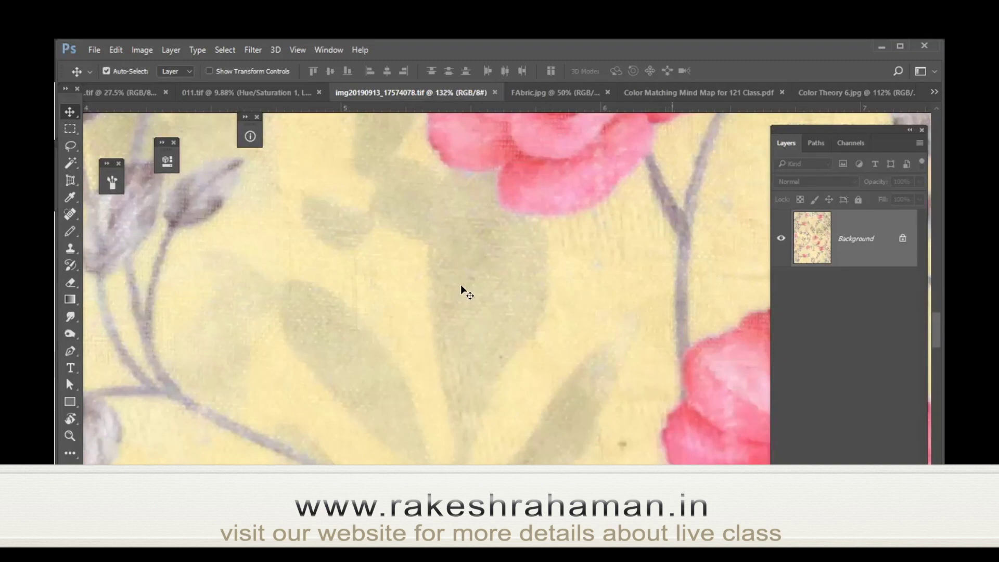
pyautogui.moveTo(452, 261)
pyautogui.mouseDown()
pyautogui.moveTo(460, 255)
pyautogui.moveTo(398, 181)
pyautogui.mouseUp()
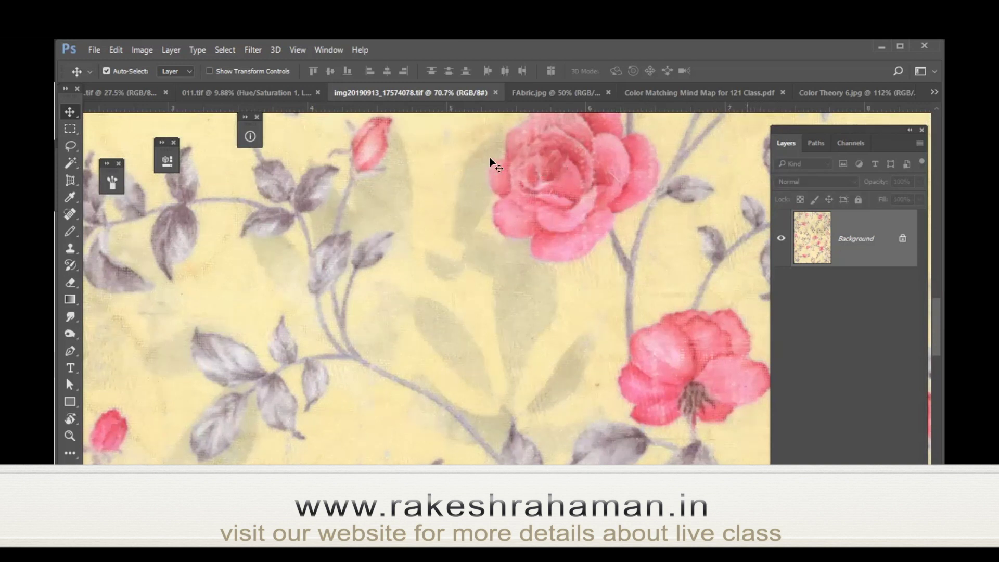
pyautogui.click(119, 92)
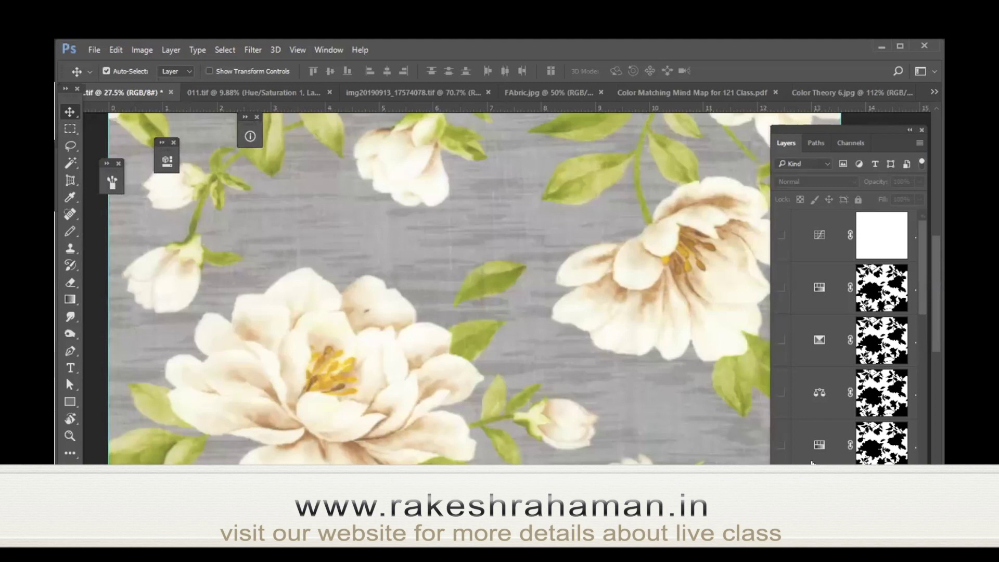
# Review the Smart Filters in the Layers panel and zoom to 62.2% on the central cream flower.
pyautogui.scroll(-4, 812, 458)
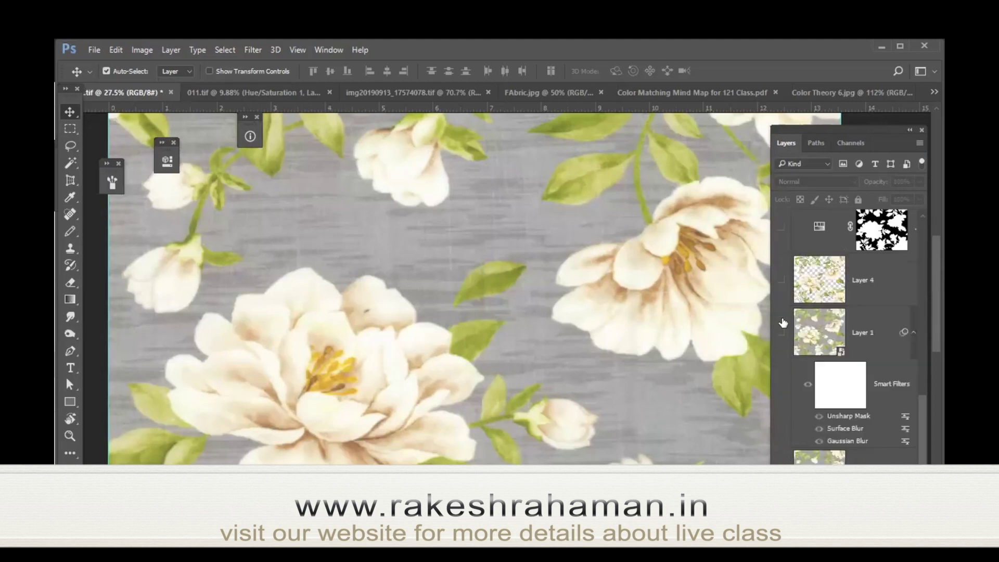
pyautogui.scroll(3, 801, 313)
pyautogui.scroll(3, 797, 235)
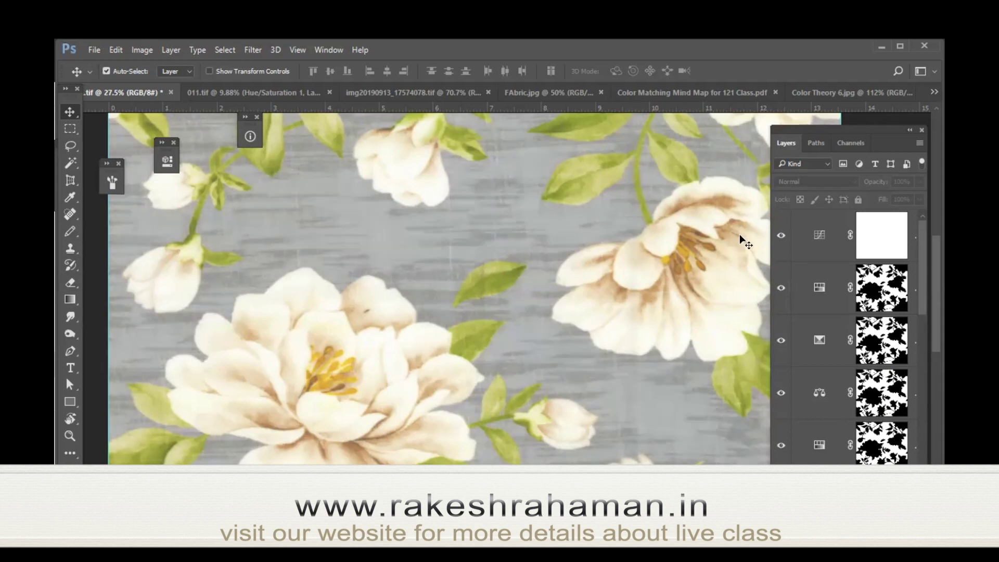
pyautogui.hscroll(5, 550, 265)
pyautogui.moveTo(392, 210)
pyautogui.mouseDown()
pyautogui.moveTo(415, 220)
pyautogui.moveTo(334, 216)
pyautogui.mouseUp()
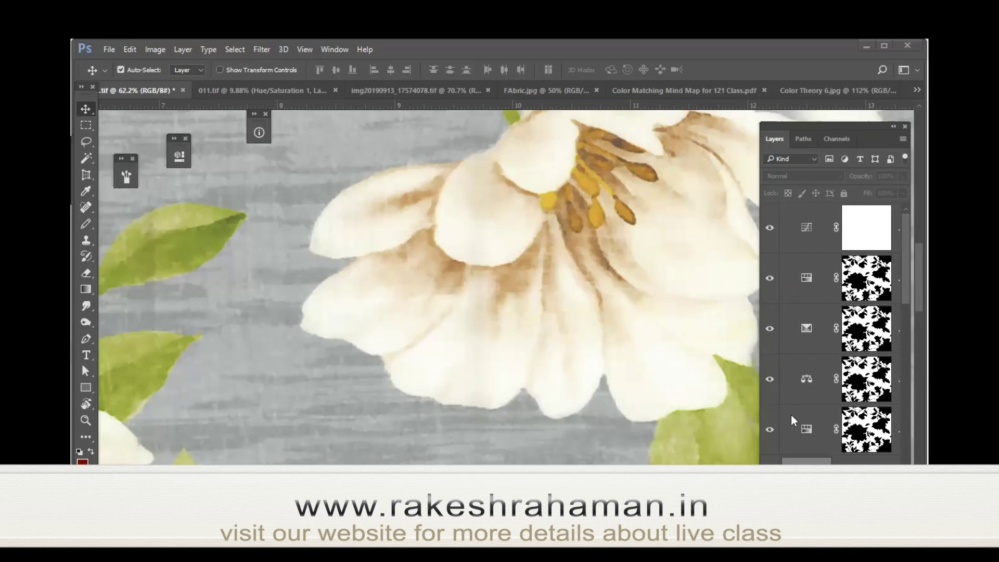
pyautogui.scroll(-3, 807, 455)
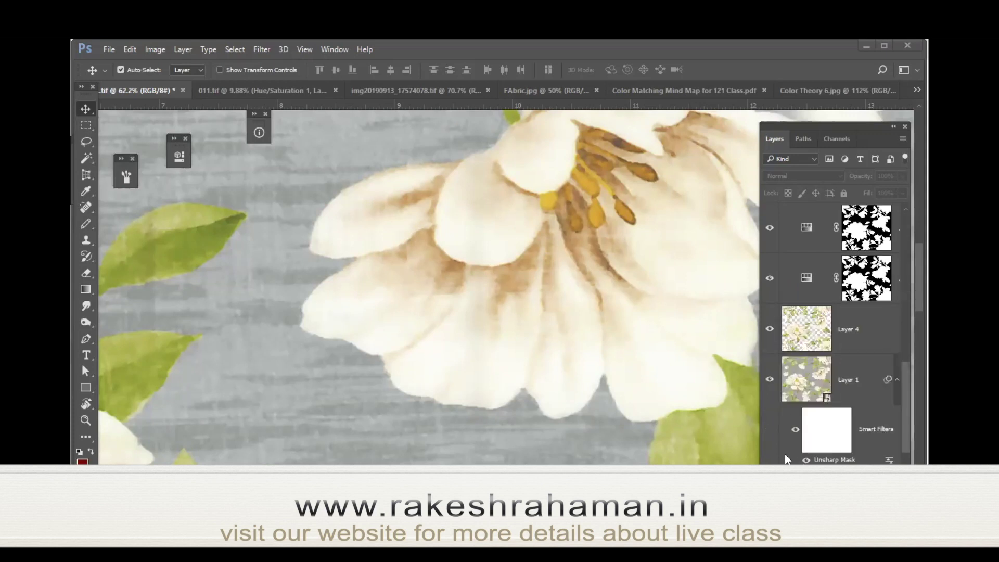
pyautogui.scroll(-2, 787, 459)
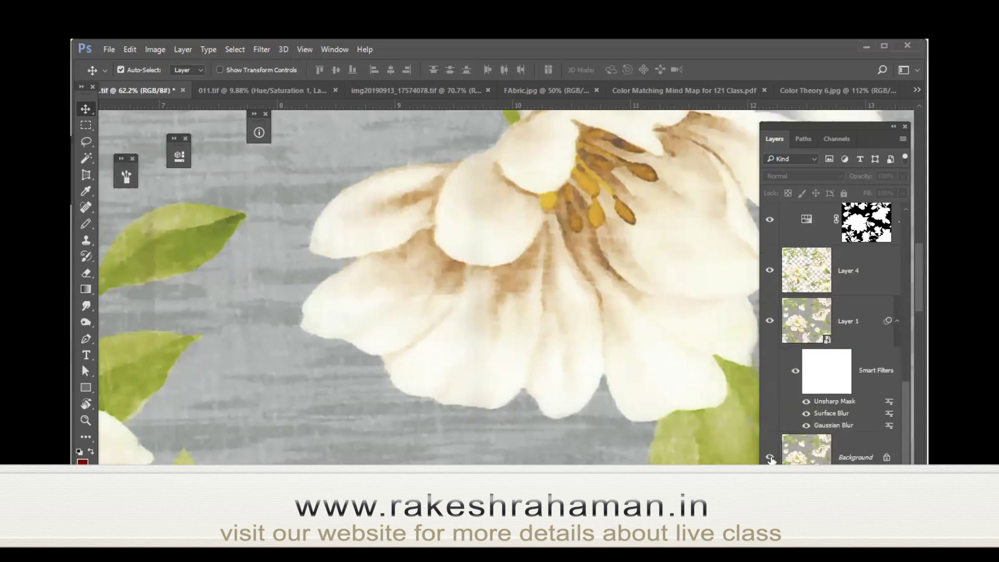
pyautogui.keyDown('alt'); pyautogui.click(771, 458); pyautogui.keyUp('alt')
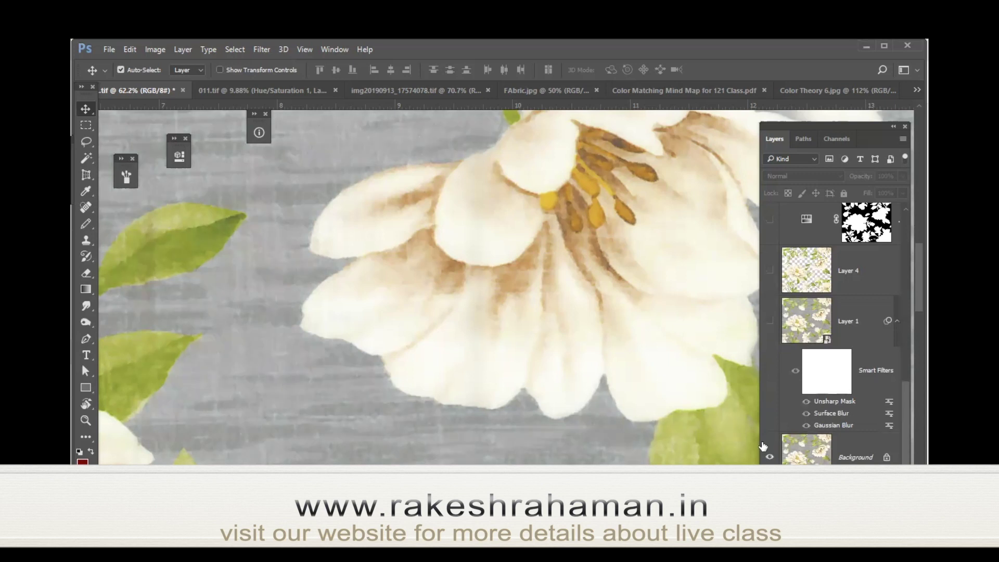
pyautogui.scroll(2, 302, 320)
pyautogui.moveTo(348, 335); pyautogui.dragTo(413, 316)
pyautogui.press('ctrl')
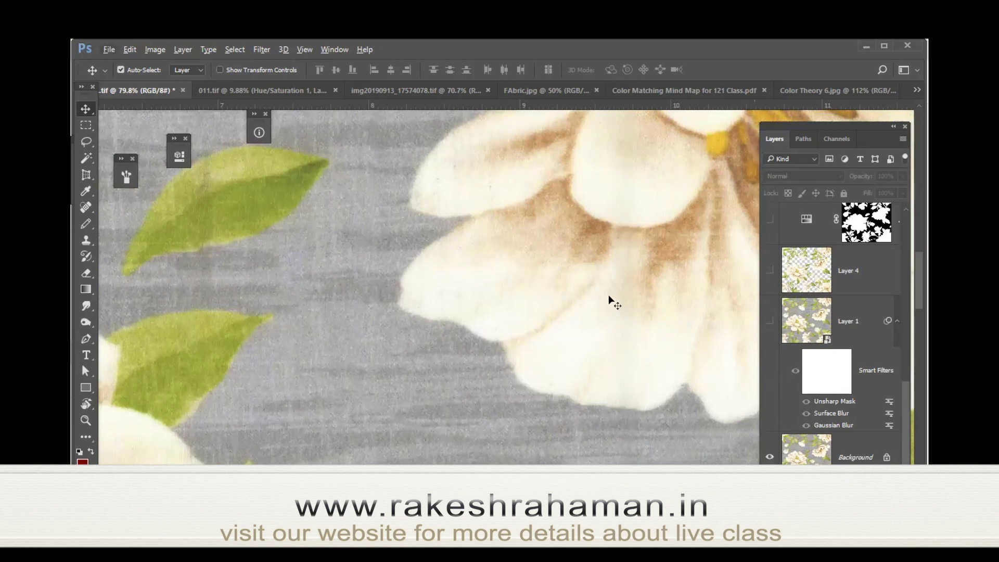
pyautogui.keyDown('alt'); pyautogui.click(769, 458); pyautogui.keyUp('alt')
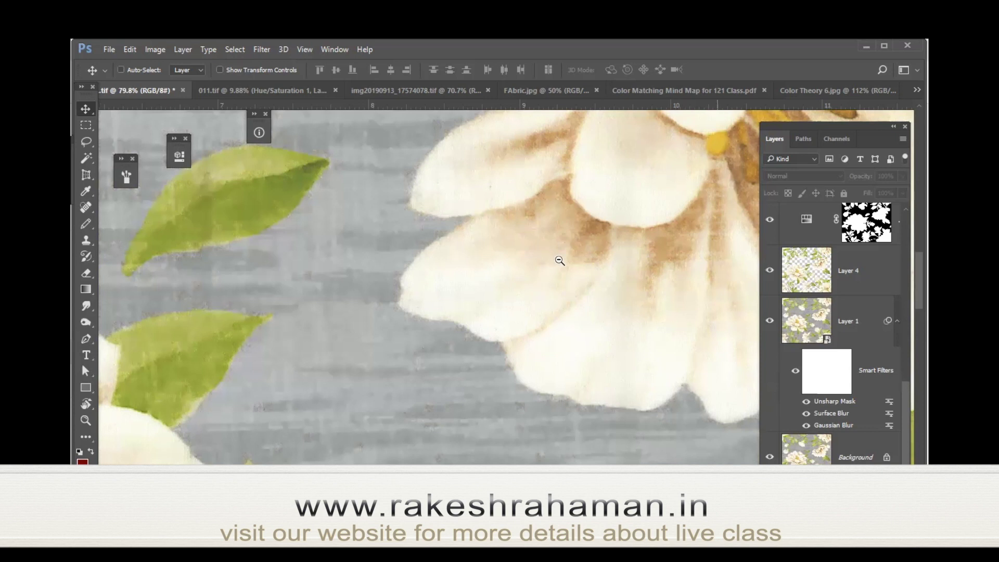
pyautogui.scroll(1, 557, 260)
pyautogui.scroll(1, 564, 260)
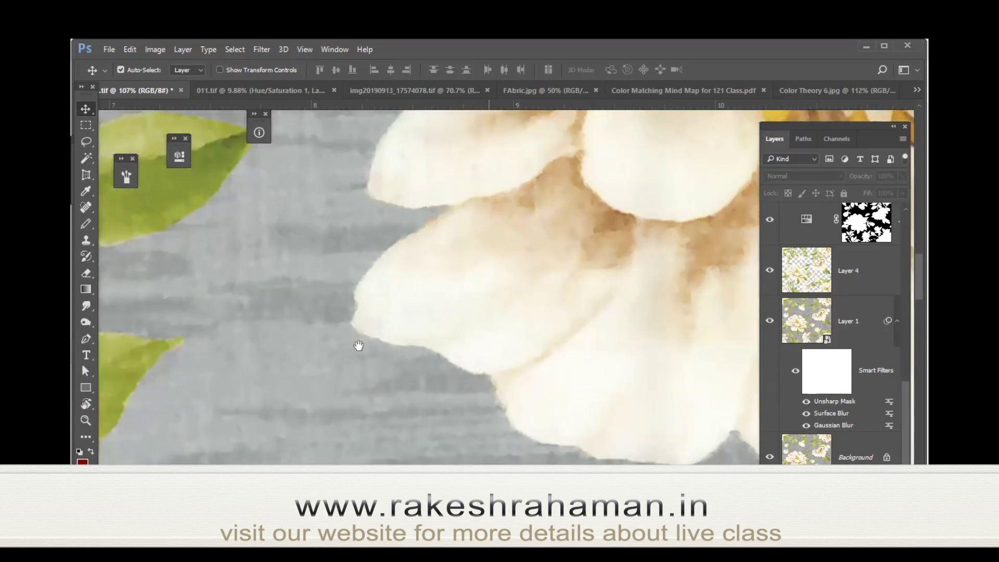
pyautogui.moveTo(298, 321); pyautogui.dragTo(384, 368)
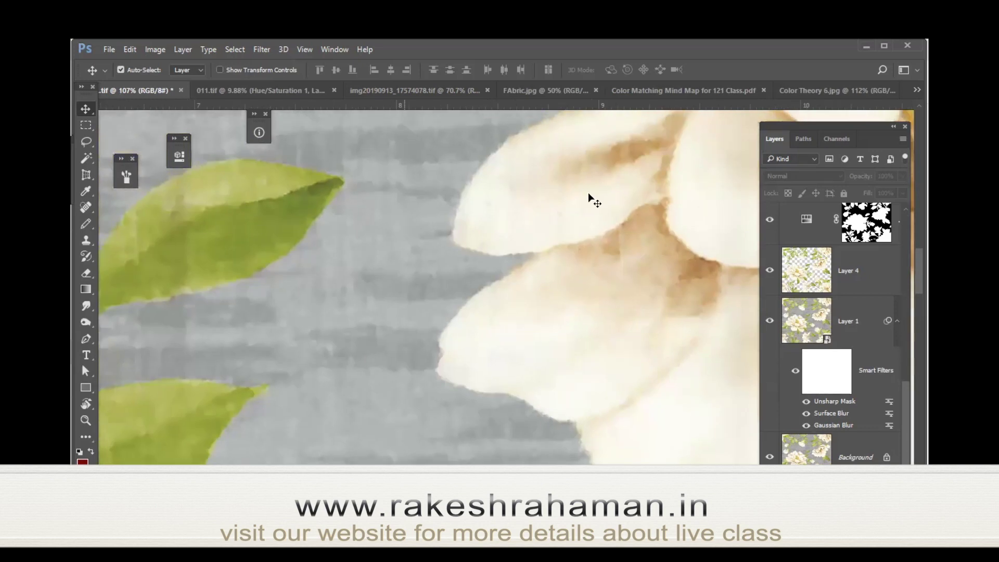
pyautogui.keyDown('alt'); pyautogui.click(771, 457); pyautogui.keyUp('alt')
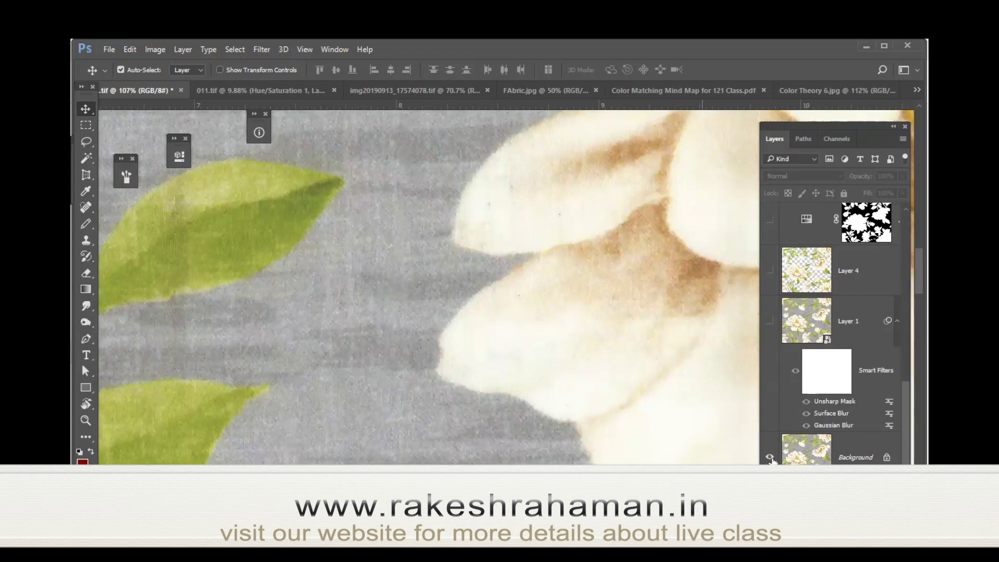
pyautogui.keyDown('alt'); pyautogui.click(770, 457); pyautogui.keyUp('alt')
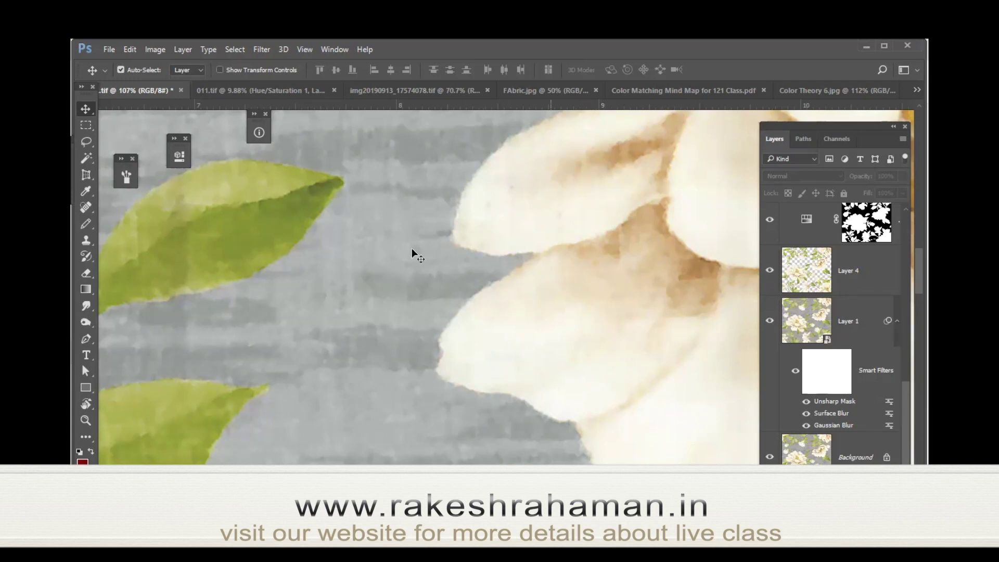
pyautogui.moveTo(513, 263); pyautogui.dragTo(482, 272)
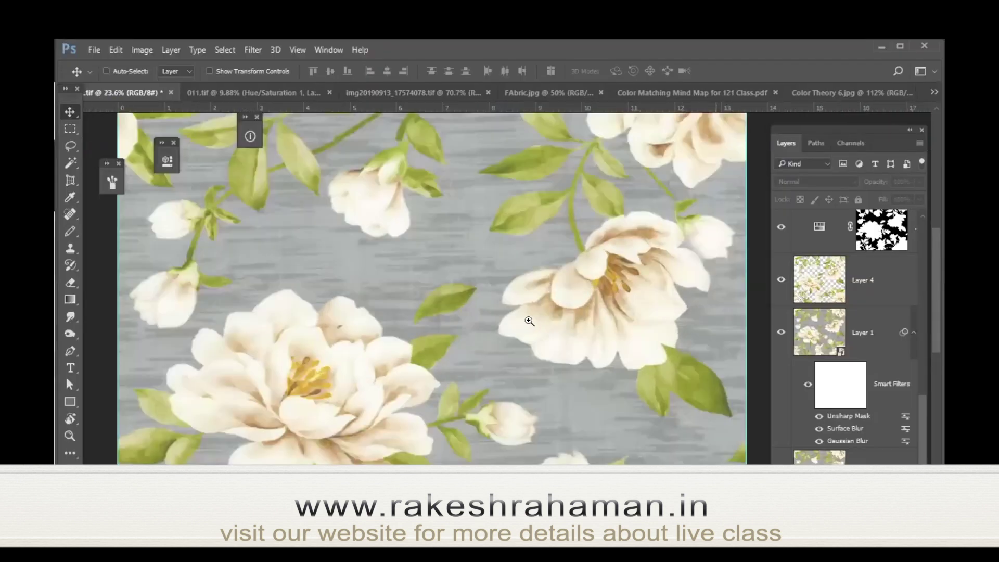
# Select Layer 1 and zoom in to 100% on the large flower's petals.
pyautogui.click(536, 323)
pyautogui.click(482, 317)
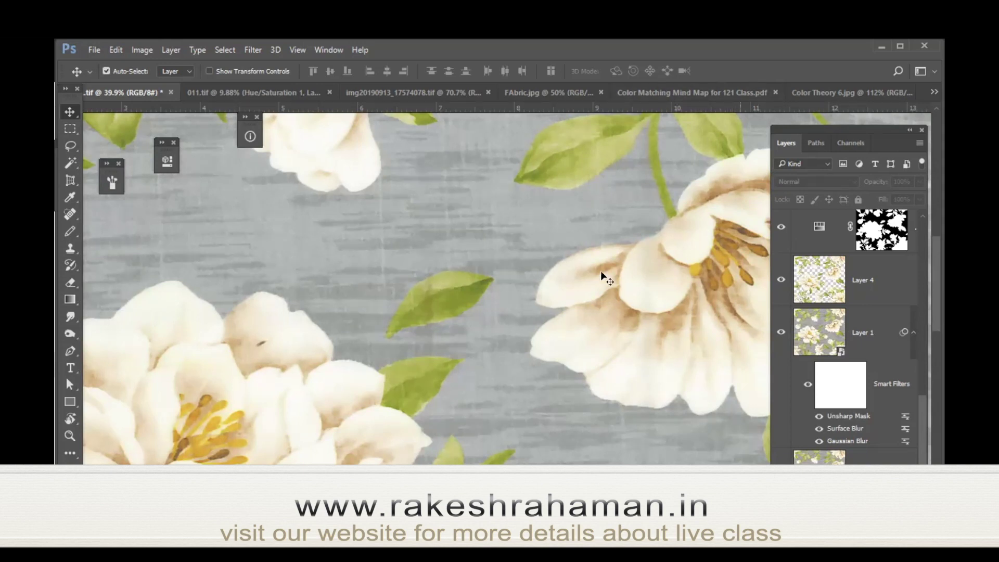
pyautogui.click(804, 384)
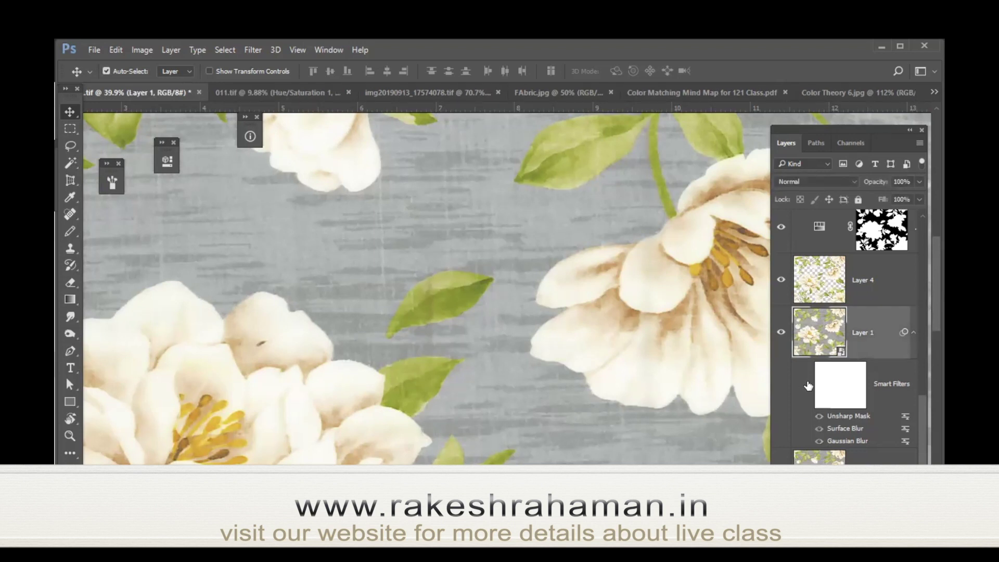
pyautogui.keyDown('ctrl'); pyautogui.click(604, 304); pyautogui.keyUp('ctrl')
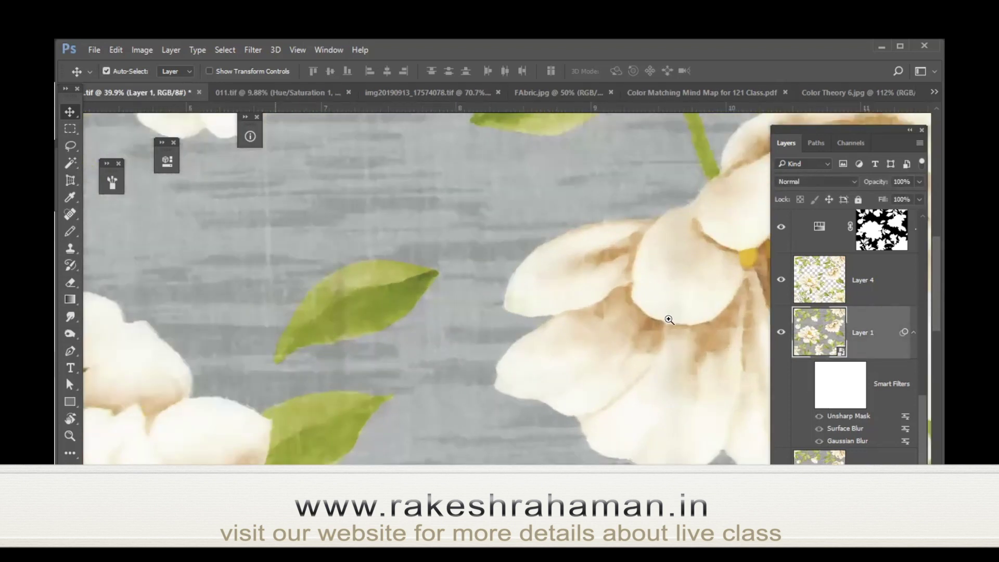
pyautogui.keyDown('ctrl'); pyautogui.click(672, 321); pyautogui.keyUp('ctrl')
pyautogui.keyDown('ctrl'); pyautogui.click(650, 319); pyautogui.keyUp('ctrl')
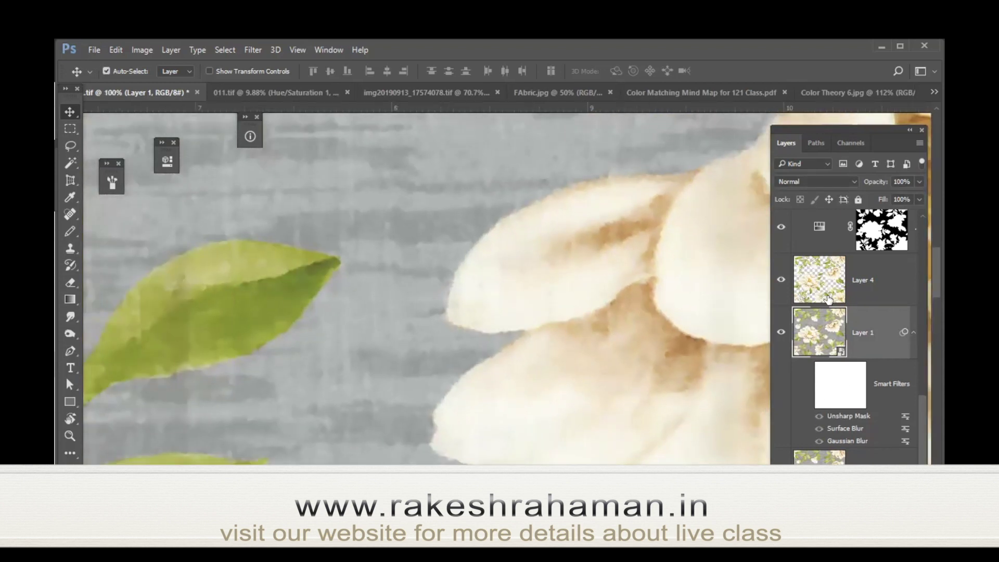
pyautogui.scroll(3, 786, 367)
# Hide all layers except Layer 1 and the background, dock the Layers panel, and show its smart filters.
pyautogui.moveTo(781, 438); pyautogui.dragTo(782, 171)
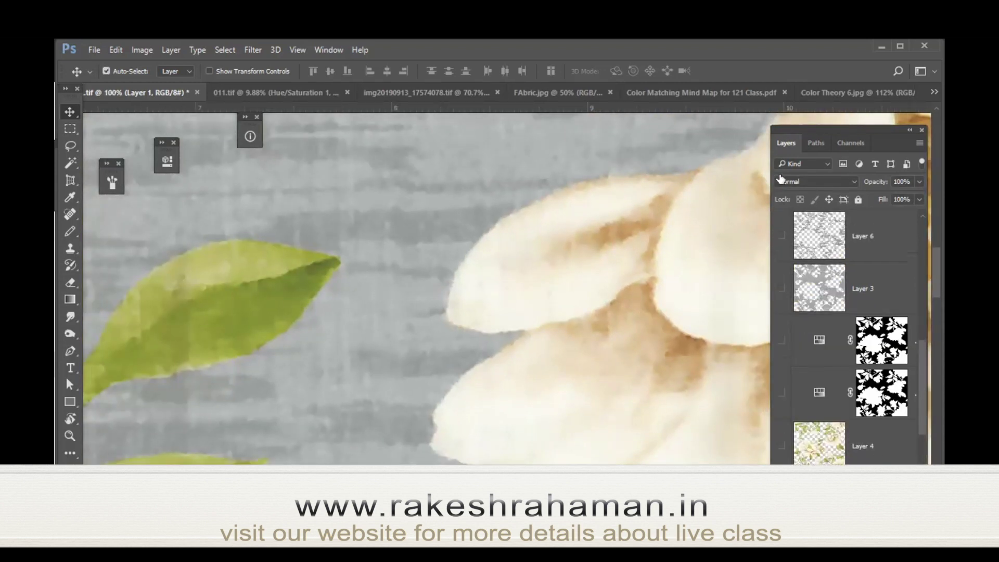
pyautogui.moveTo(782, 171); pyautogui.dragTo(757, 162)
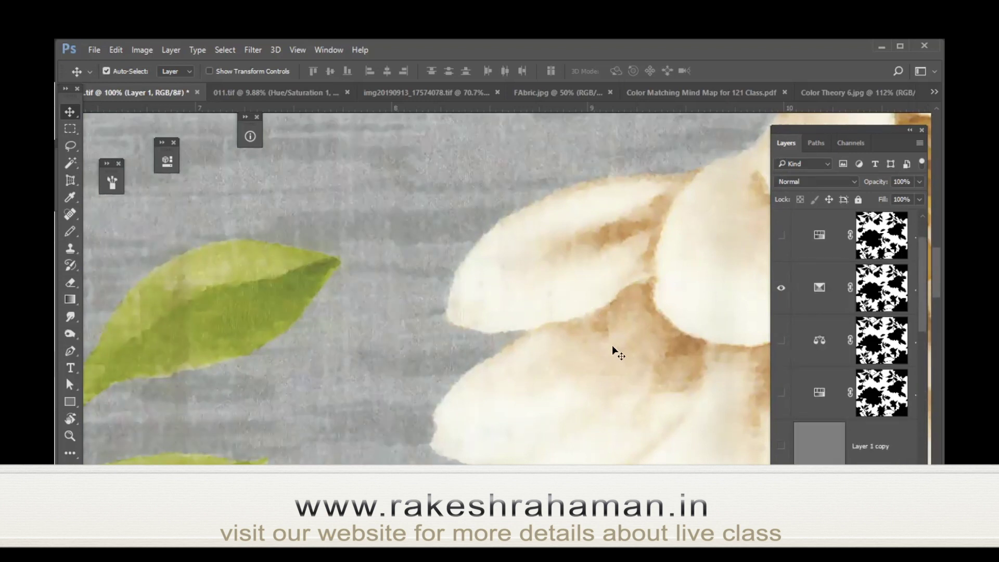
pyautogui.moveTo(634, 375); pyautogui.dragTo(597, 277)
pyautogui.scroll(-3, 875, 432)
pyautogui.scroll(-2, 869, 428)
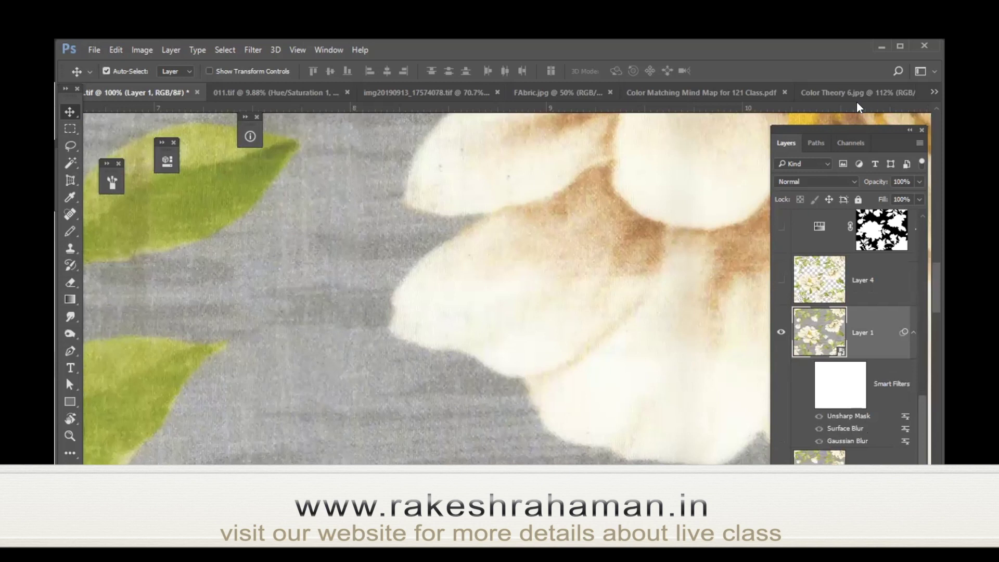
pyautogui.moveTo(850, 121); pyautogui.dragTo(848, 106)
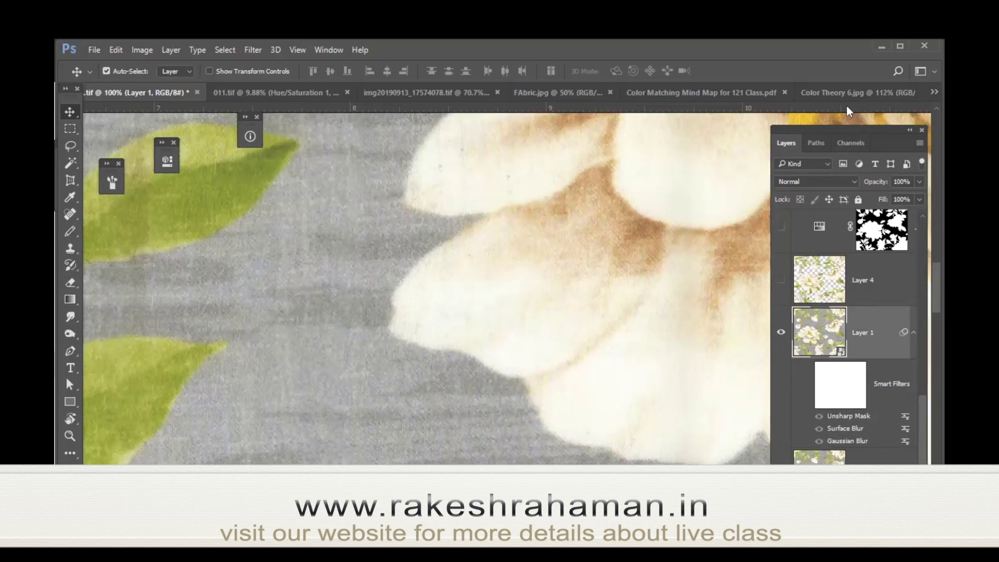
pyautogui.click(804, 362)
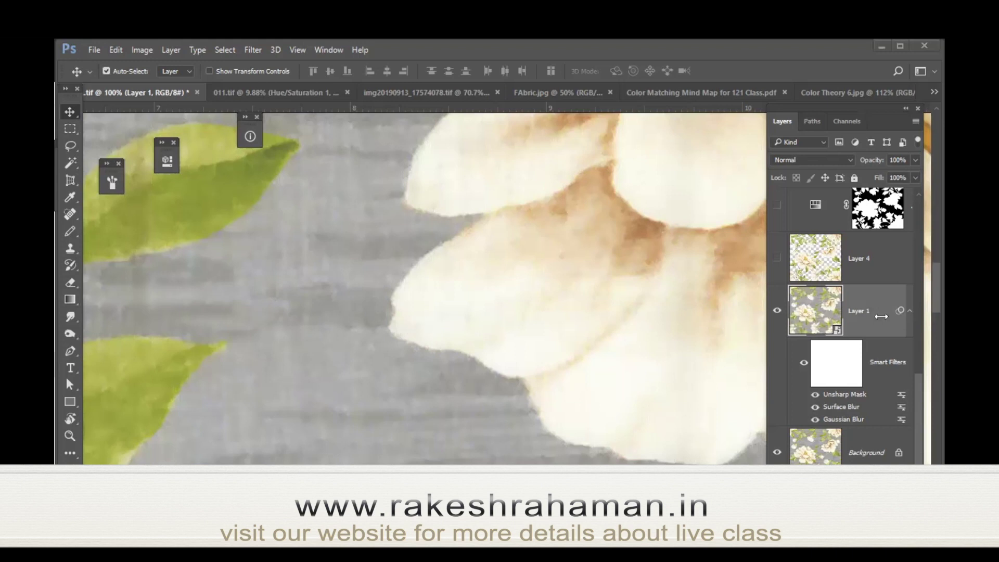
# Zoom to 133% on the petal edge and toggle Smart Filters and Unsharp Mask to compare.
pyautogui.hotkey('ctrl', 'space')
pyautogui.click(503, 314)
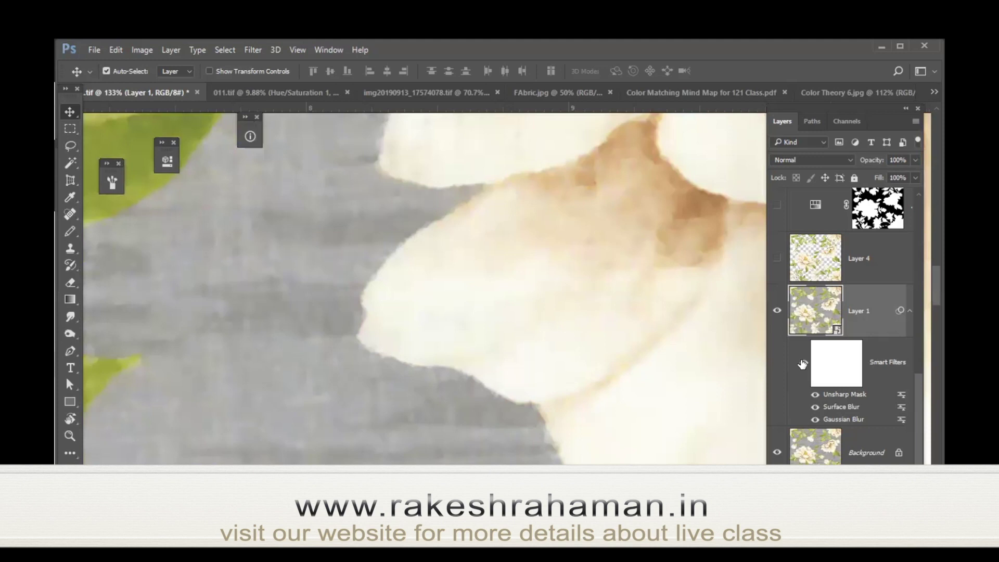
pyautogui.click(804, 364)
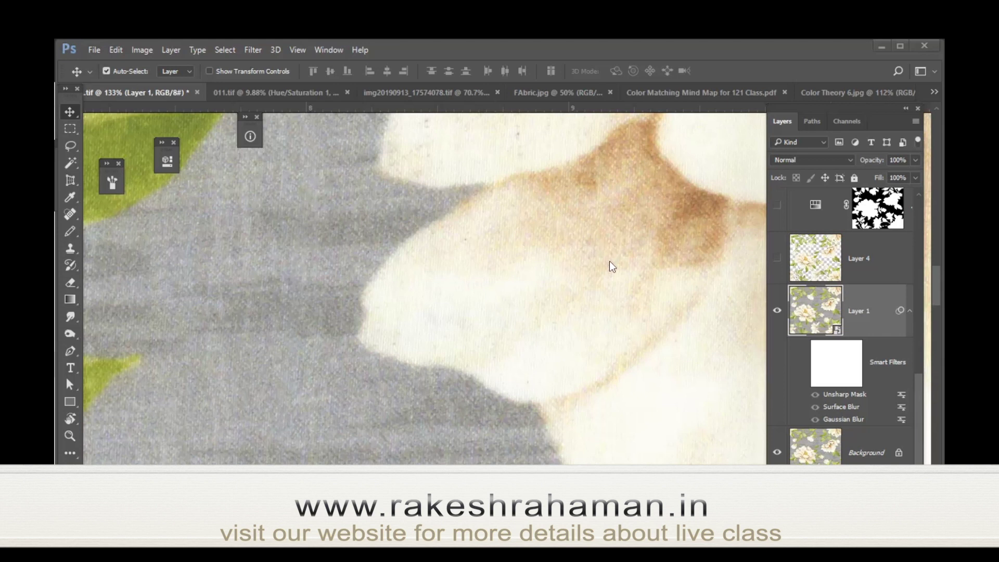
pyautogui.click(801, 362)
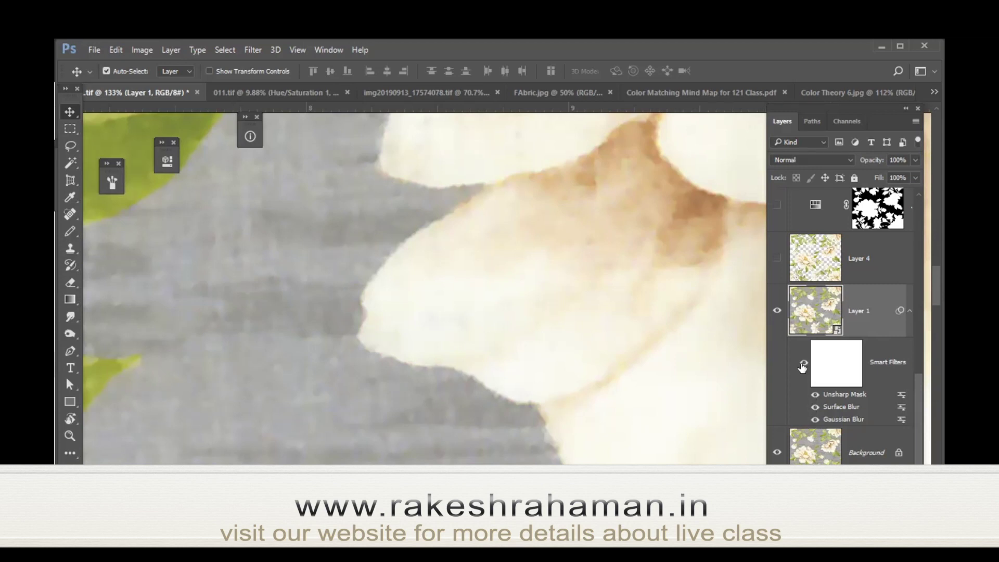
pyautogui.click(815, 394)
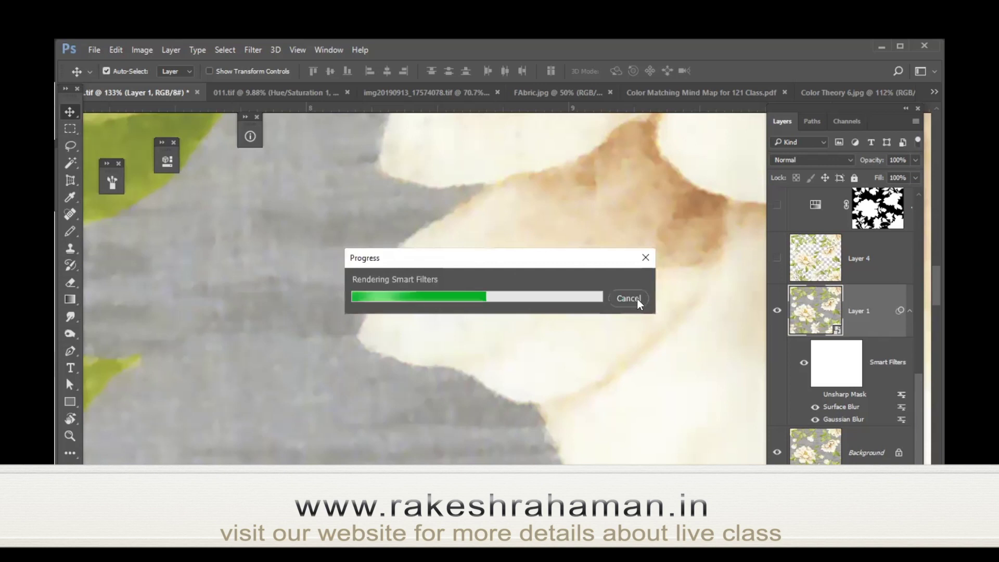
pyautogui.click(815, 394)
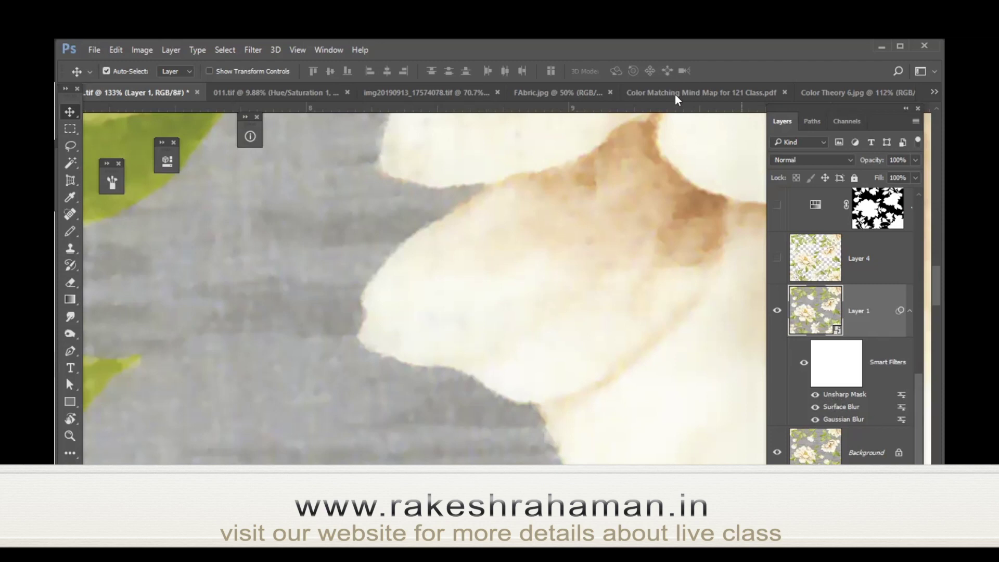
# Hide Layer 1 so only the unfiltered Background print shows.
pyautogui.click(777, 313)
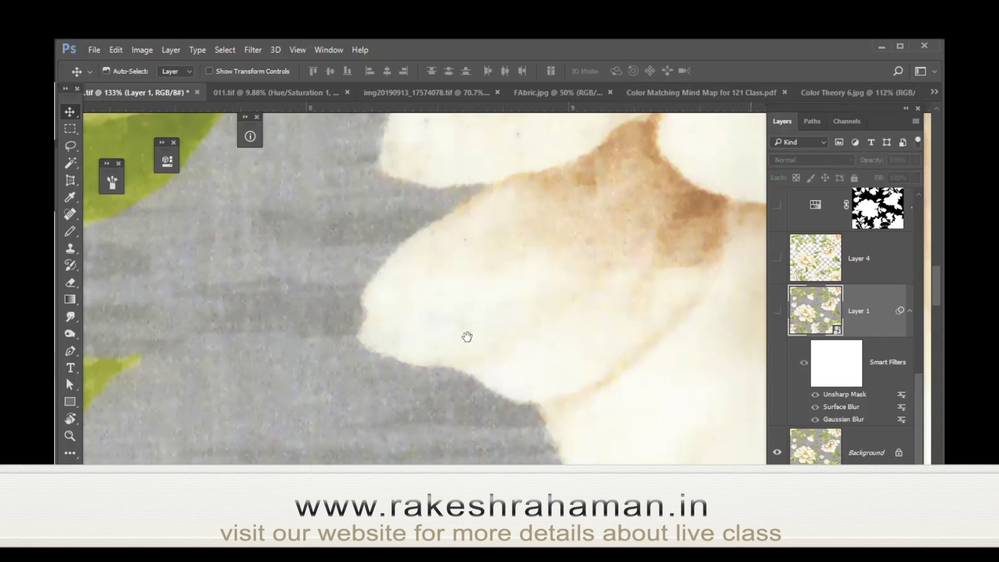
pyautogui.scroll(-3, 542, 361)
pyautogui.scroll(1, 502, 290)
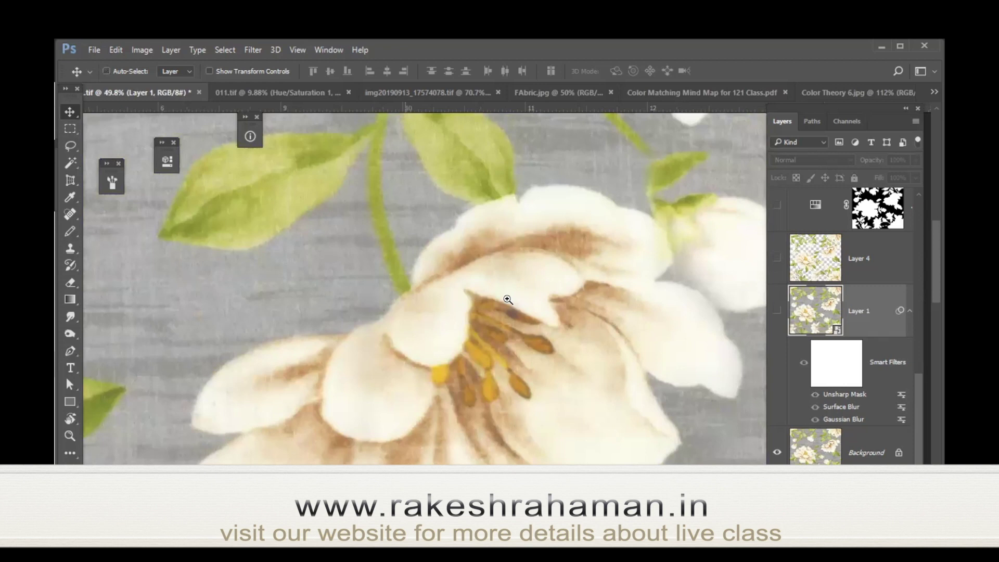
pyautogui.scroll(2, 471, 274)
# Draw a trial pen path along the flower's edge, then delete it.
pyautogui.press('p')
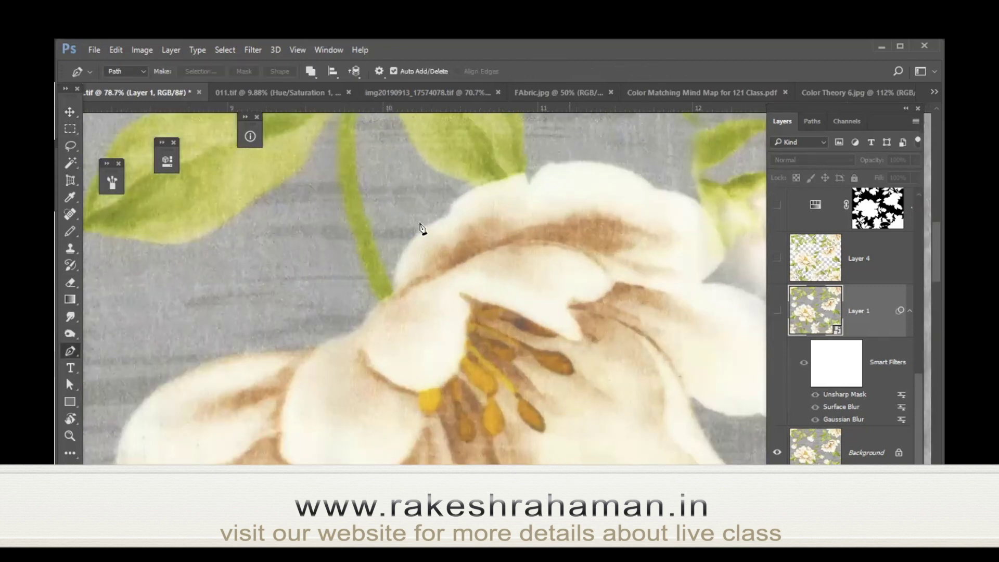
pyautogui.click(394, 290)
pyautogui.moveTo(448, 215)
pyautogui.mouseDown()
pyautogui.moveTo(491, 193)
pyautogui.moveTo(464, 185)
pyautogui.mouseUp()
pyautogui.click(523, 170)
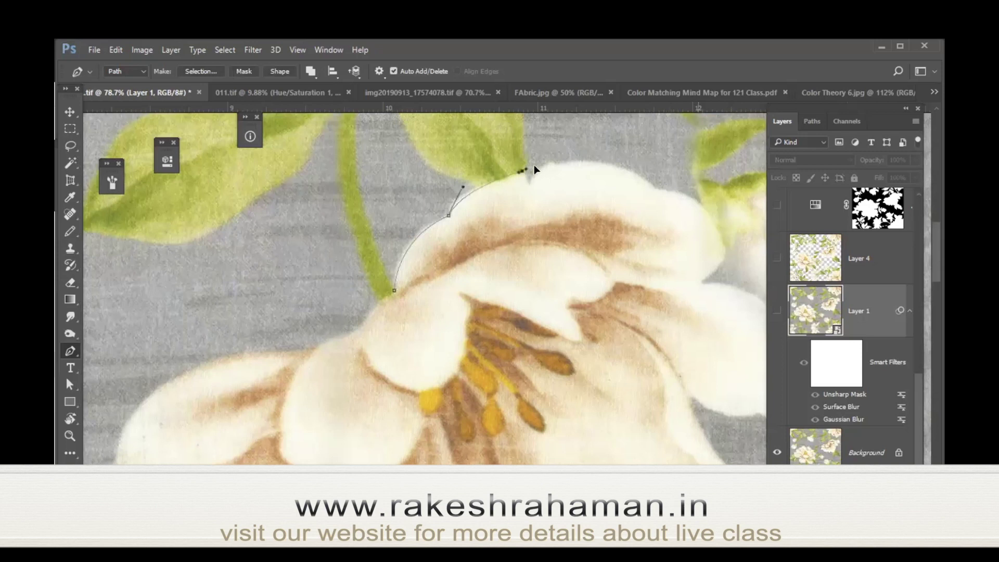
pyautogui.press('BackSpace')
pyautogui.press('BackSpace')
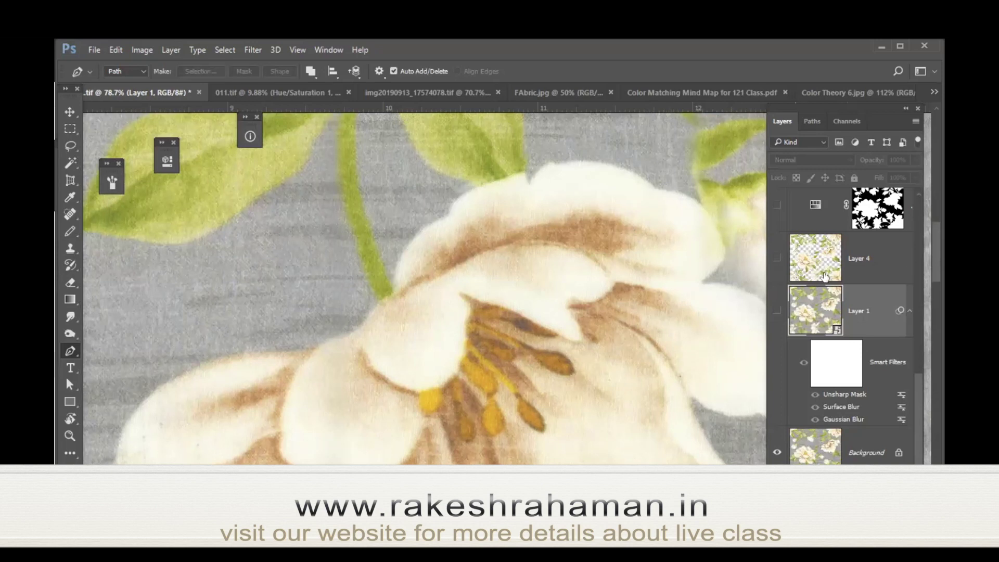
# Load Layer 4's flower-and-leaf selection and copy it from Background onto a new layer.
pyautogui.keyDown('ctrl'); pyautogui.click(825, 276); pyautogui.keyUp('ctrl')
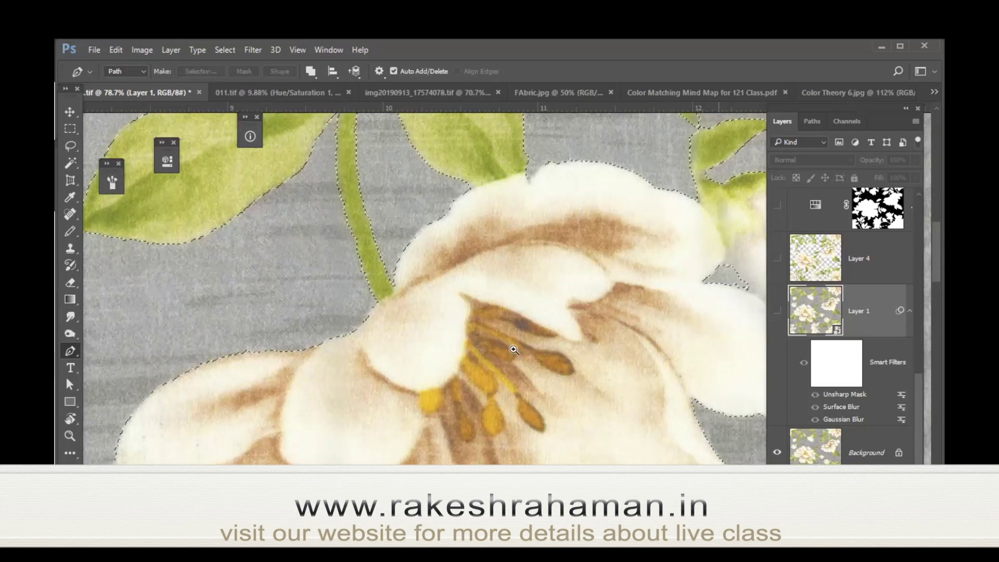
pyautogui.hotkey('ctrl', '-')
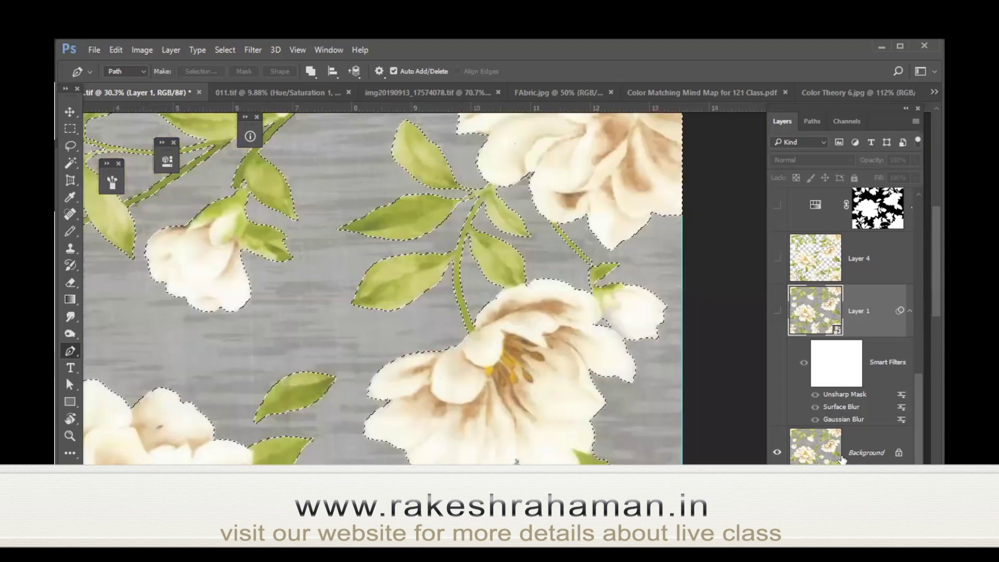
pyautogui.click(843, 453)
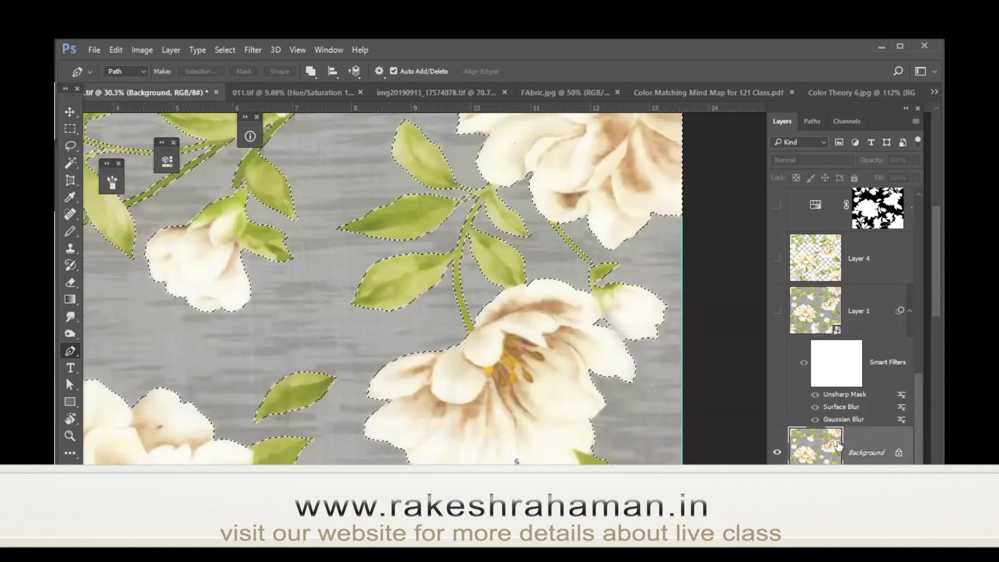
pyautogui.hotkey('ctrl', 'j')
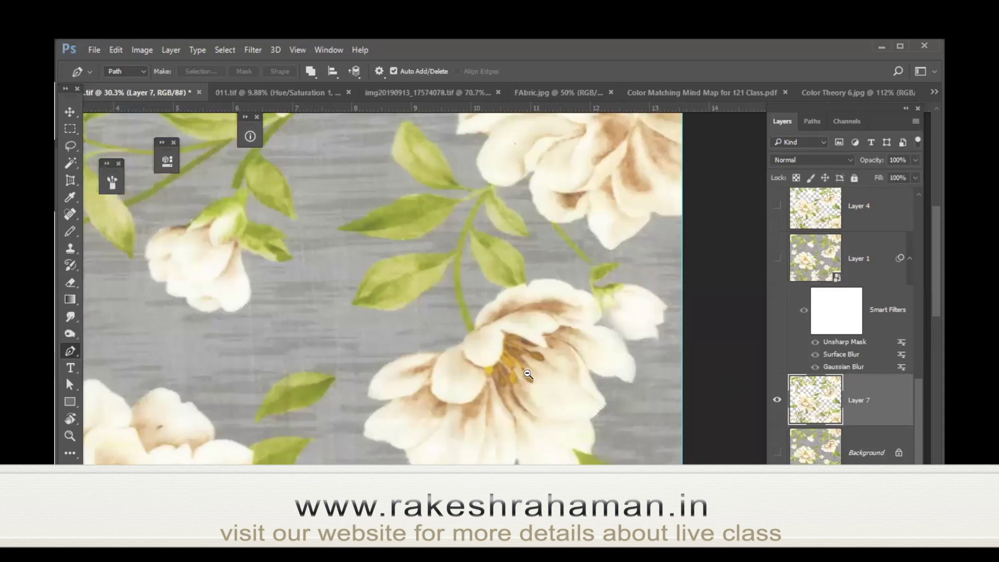
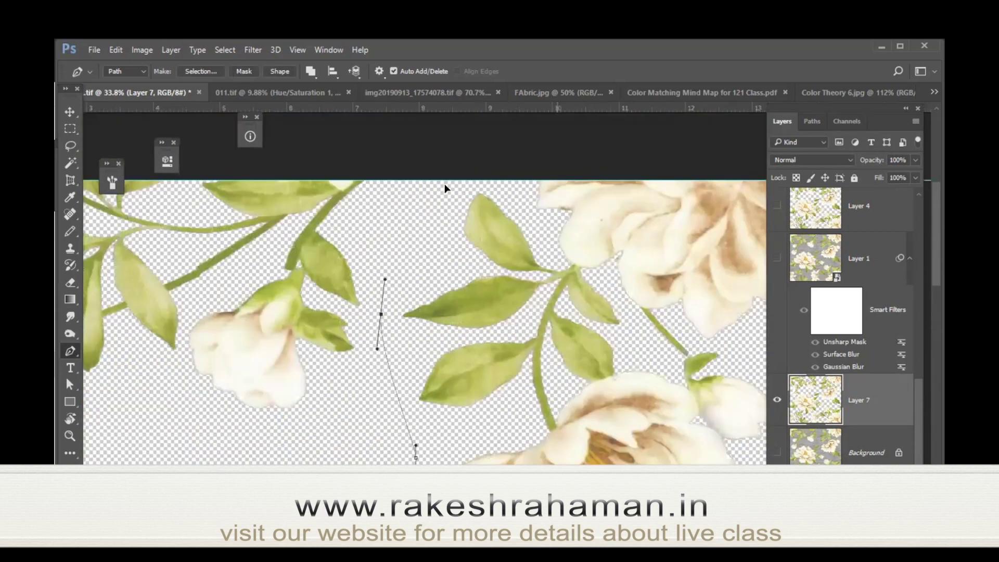
# Trace the Pen path along the cream flower's upper edge and bud.
pyautogui.moveTo(499, 190); pyautogui.dragTo(523, 210)
pyautogui.moveTo(556, 257)
pyautogui.mouseDown()
pyautogui.moveTo(595, 272)
pyautogui.moveTo(647, 334)
pyautogui.mouseUp()
pyautogui.scroll(-3, 647, 332)
pyautogui.hscroll(2, 646, 332)
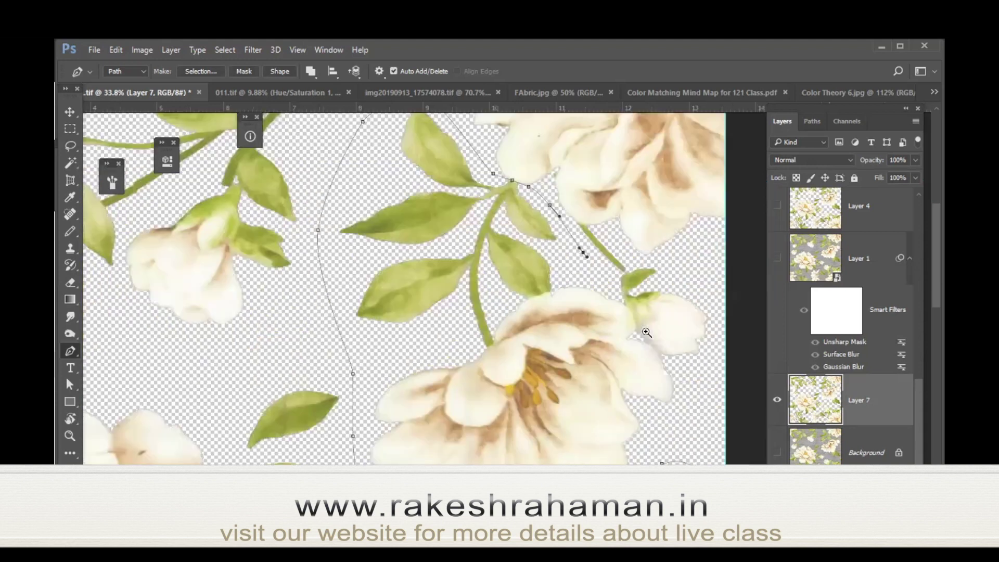
pyautogui.scroll(3, 596, 268)
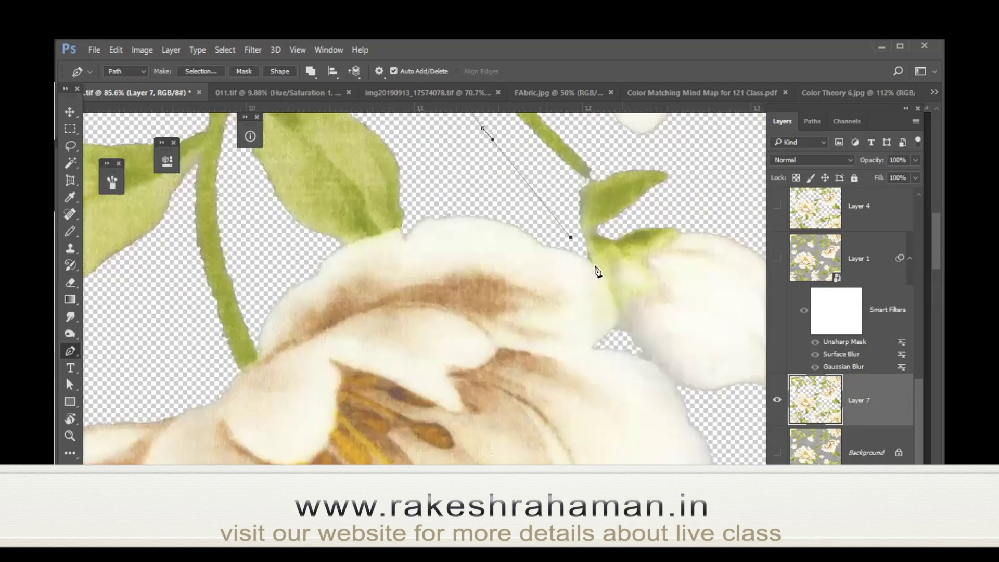
pyautogui.moveTo(598, 267)
pyautogui.mouseDown()
pyautogui.moveTo(607, 284)
pyautogui.moveTo(590, 264)
pyautogui.mouseUp()
pyautogui.scroll(3, 589, 263)
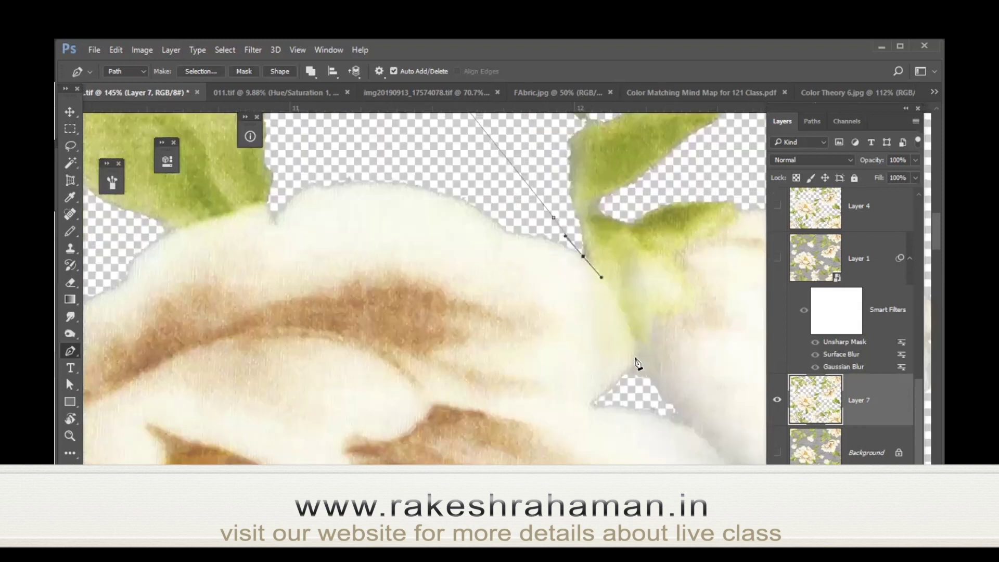
# Finish the outline around the lower petals, then copy the selected bloom onto Layer 8.
pyautogui.moveTo(637, 358); pyautogui.dragTo(626, 375)
pyautogui.scroll(-3, 562, 298)
pyautogui.hscroll(3, 562, 298)
pyautogui.click(566, 302)
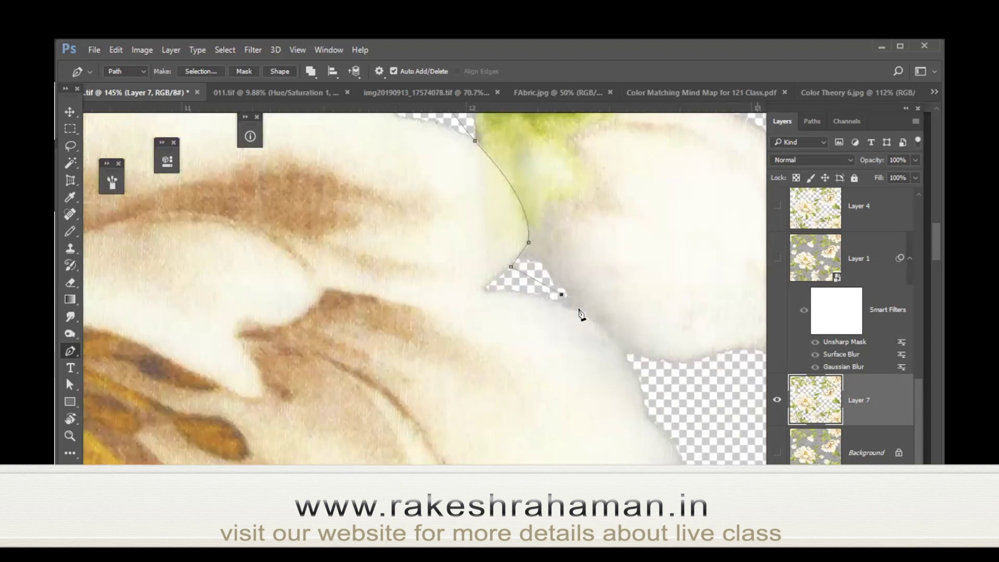
pyautogui.moveTo(630, 358)
pyautogui.mouseDown()
pyautogui.moveTo(634, 398)
pyautogui.moveTo(664, 396)
pyautogui.mouseUp()
pyautogui.hotkey('ctrl', 'z')
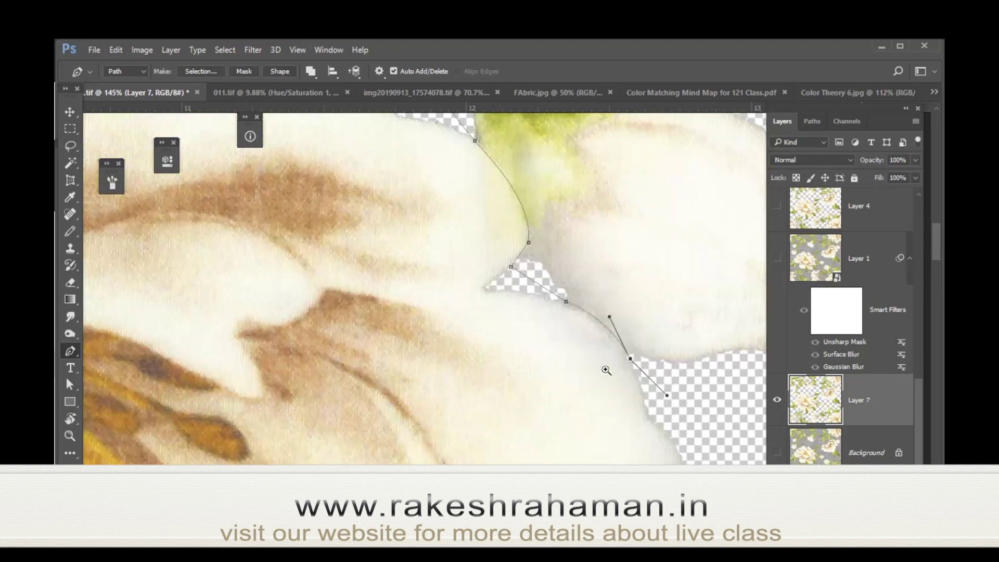
pyautogui.scroll(-5, 612, 390)
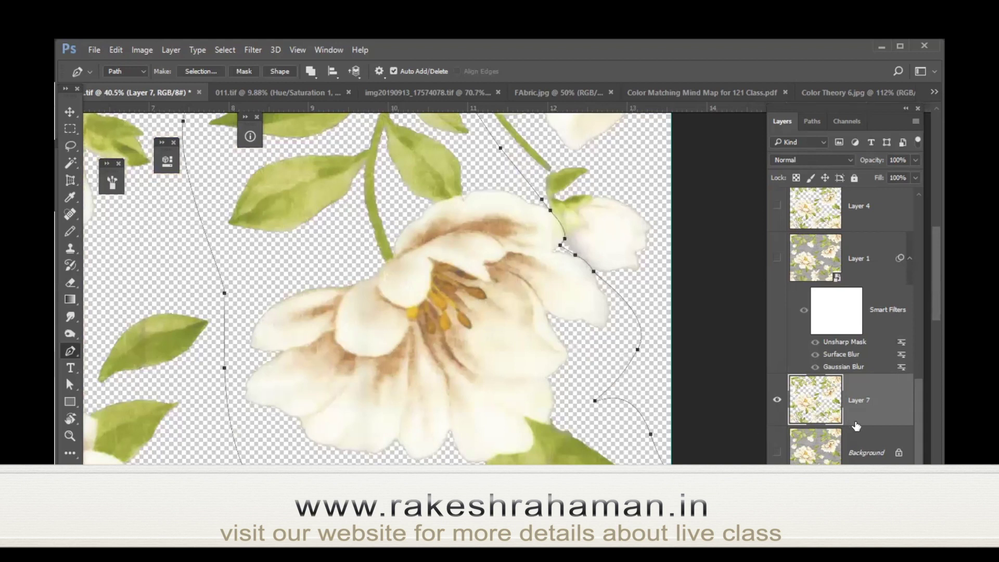
pyautogui.hotkey('ctrl', 'Return')
pyautogui.hotkey('ctrl', 'shift', 'alt', 'n')
# Hide Layer 7, show the grey Background, and convert Layer 8 into a smart object.
pyautogui.click(776, 453)
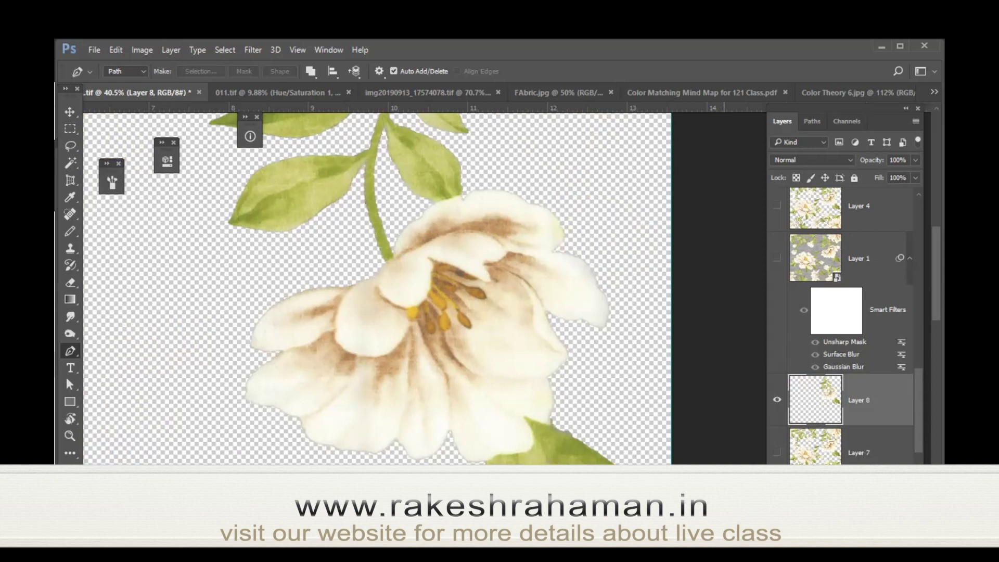
pyautogui.scroll(-1, 779, 452)
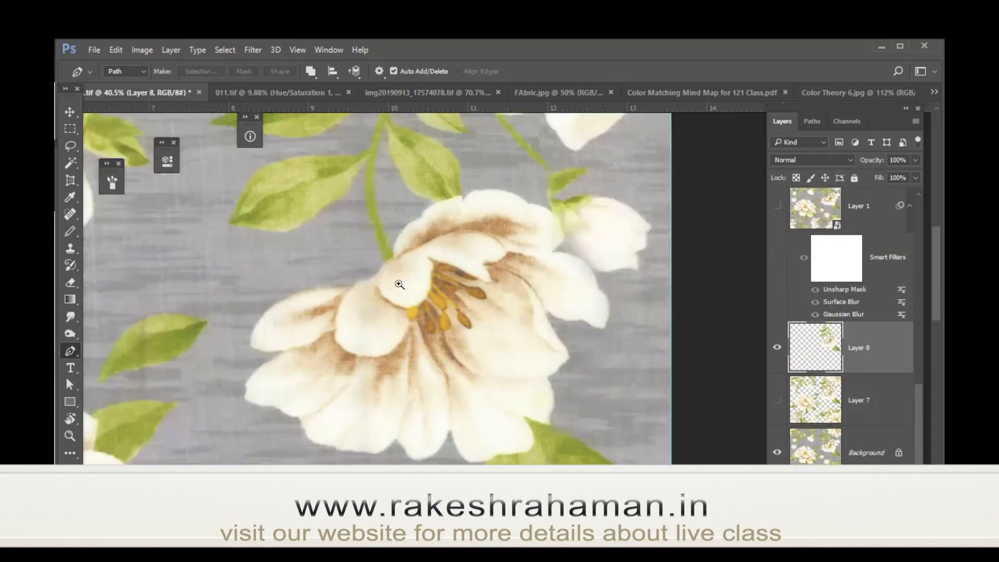
pyautogui.click(381, 274)
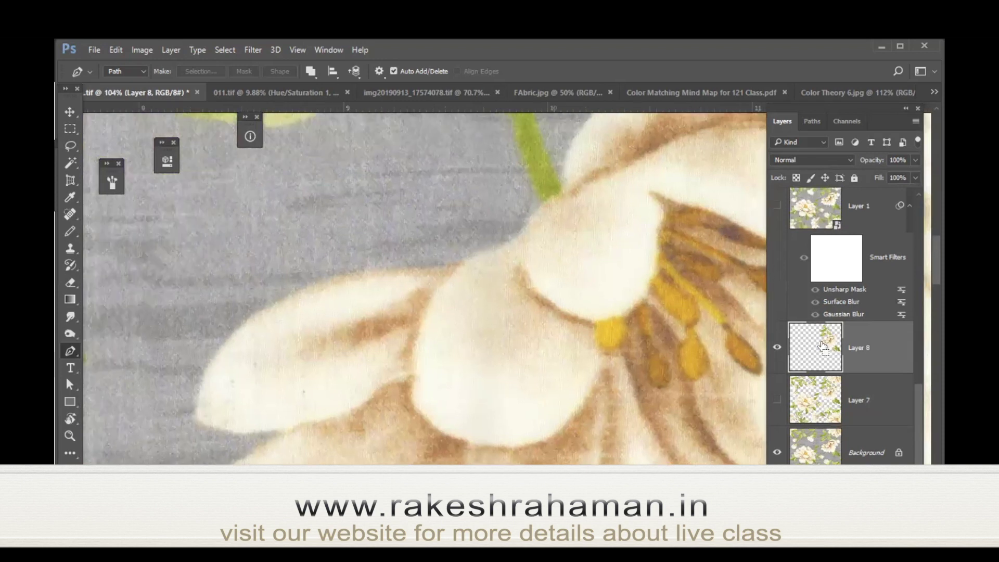
pyautogui.keyDown('ctrl'); pyautogui.click(828, 342); pyautogui.keyUp('ctrl')
pyautogui.hotkey('ctrl', 'd')
pyautogui.rightClick(791, 324)
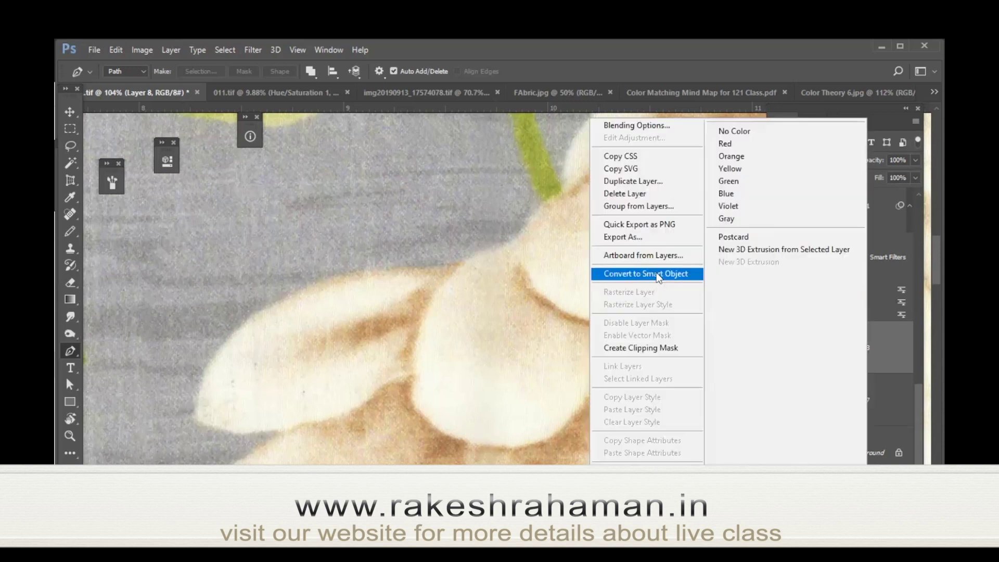
pyautogui.click(664, 276)
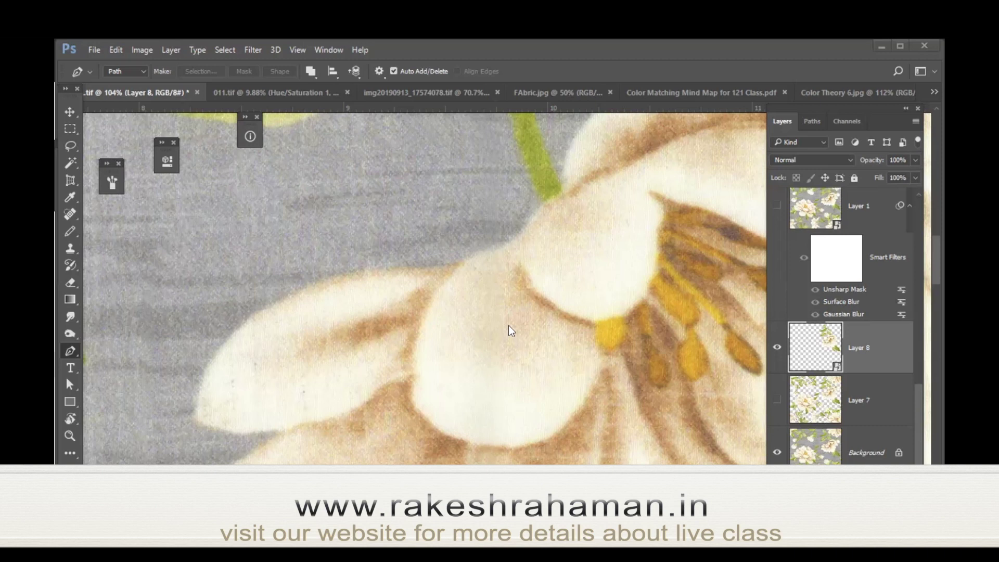
pyautogui.click(253, 50)
pyautogui.moveTo(327, 194)
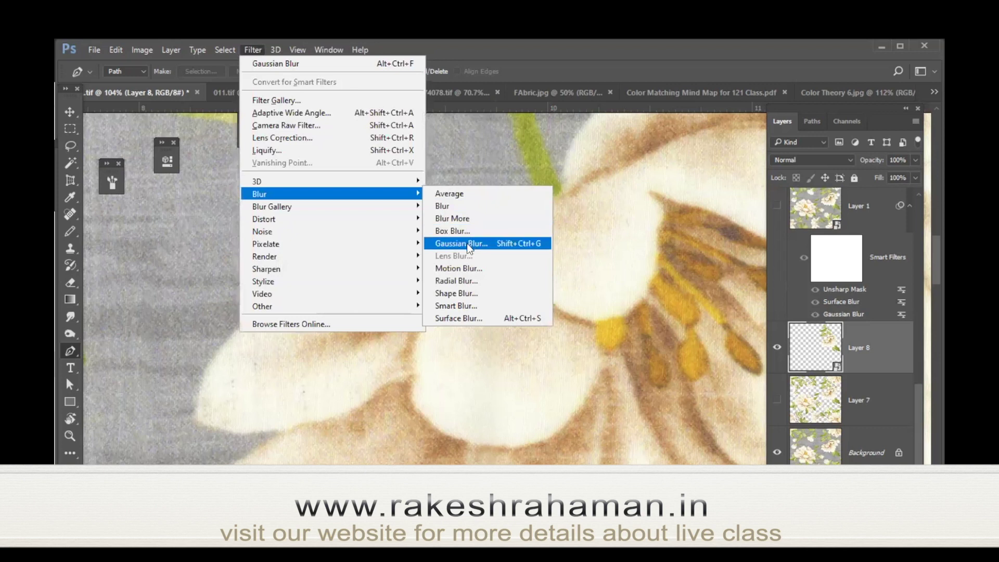
pyautogui.click(466, 243)
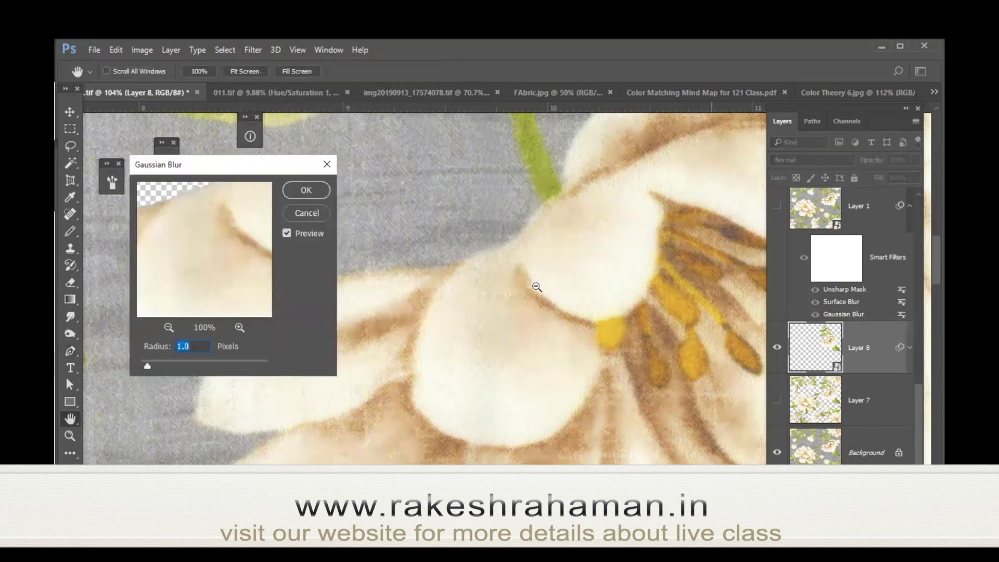
pyautogui.keyDown('alt'); pyautogui.click(547, 279); pyautogui.keyUp('alt')
pyautogui.moveTo(546, 279); pyautogui.dragTo(591, 197)
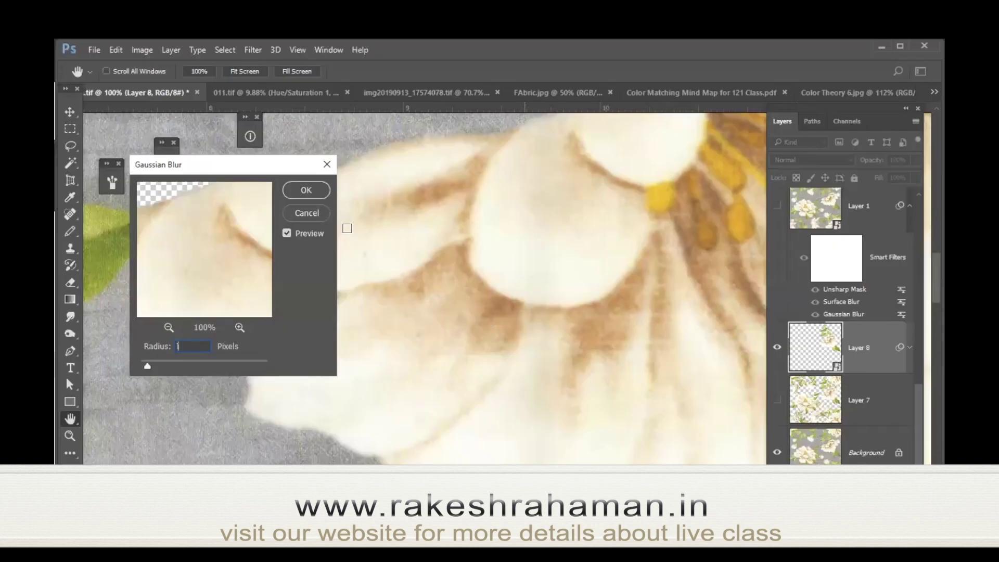
pyautogui.click(306, 214)
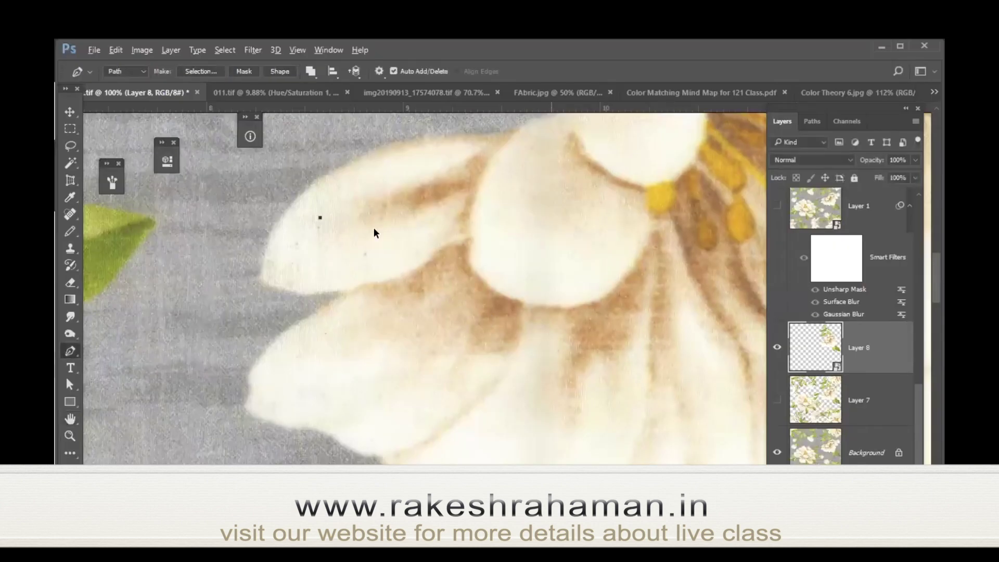
pyautogui.hotkey('ctrl', 'alt', 'i')
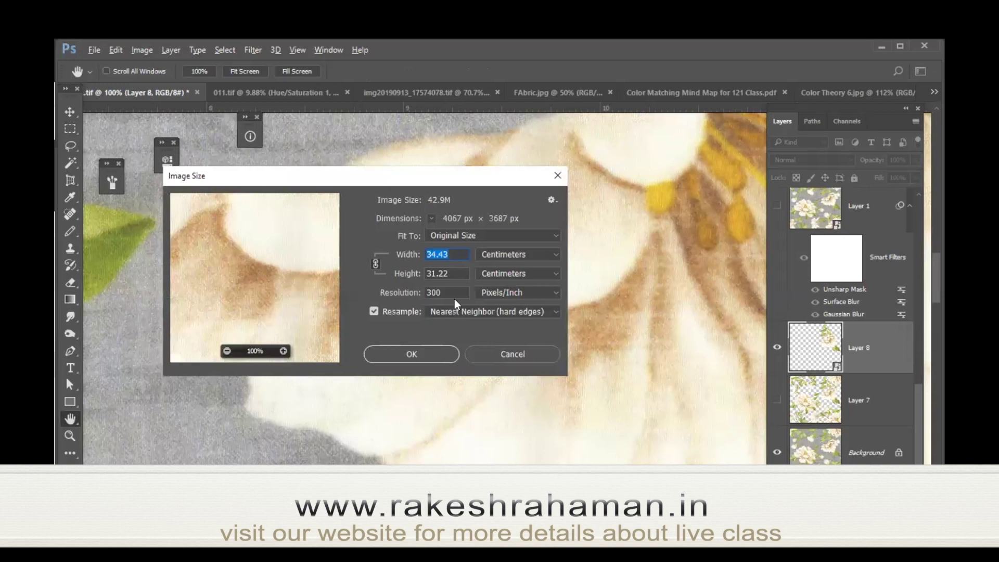
pyautogui.click(447, 292)
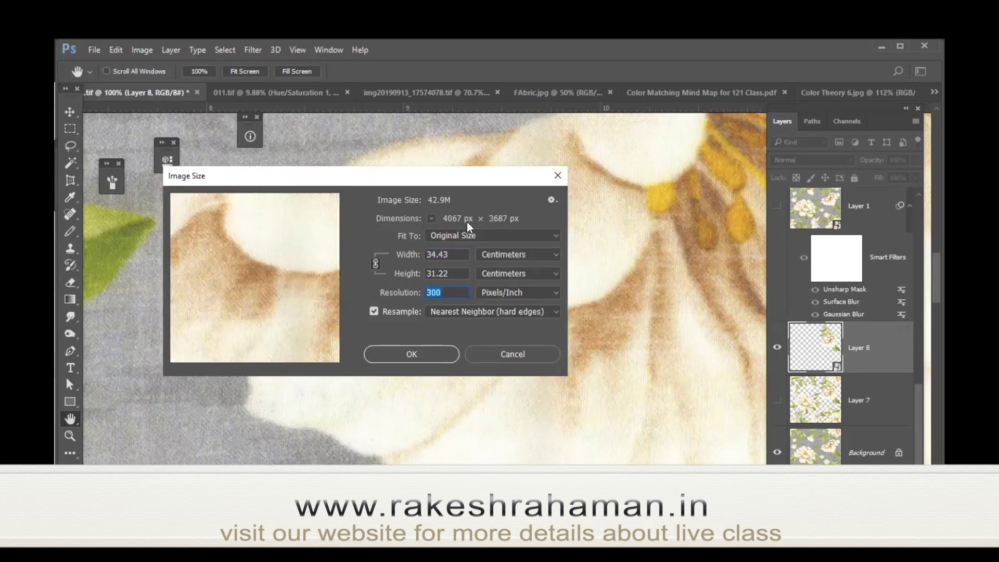
pyautogui.write('100')
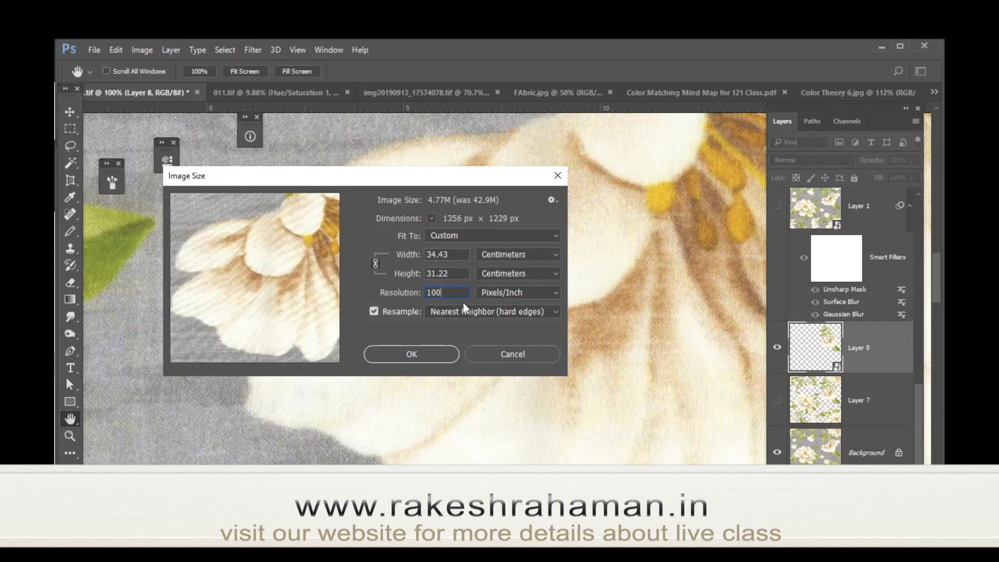
pyautogui.click(505, 354)
pyautogui.press('p')
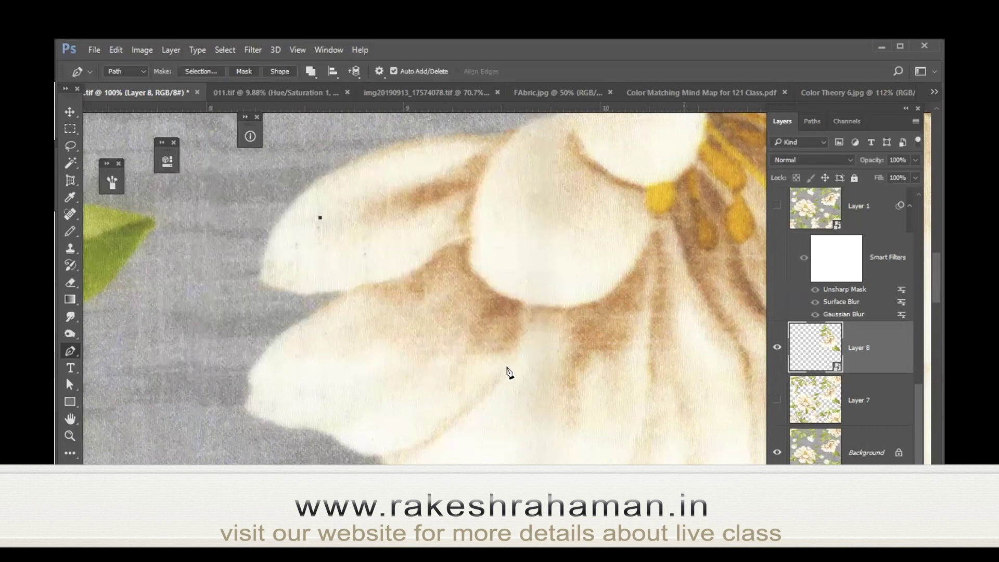
# Open the Gaussian Blur filter for Layer 8 from the Filter menu.
pyautogui.press('v')
pyautogui.click(254, 51)
pyautogui.moveTo(260, 194)
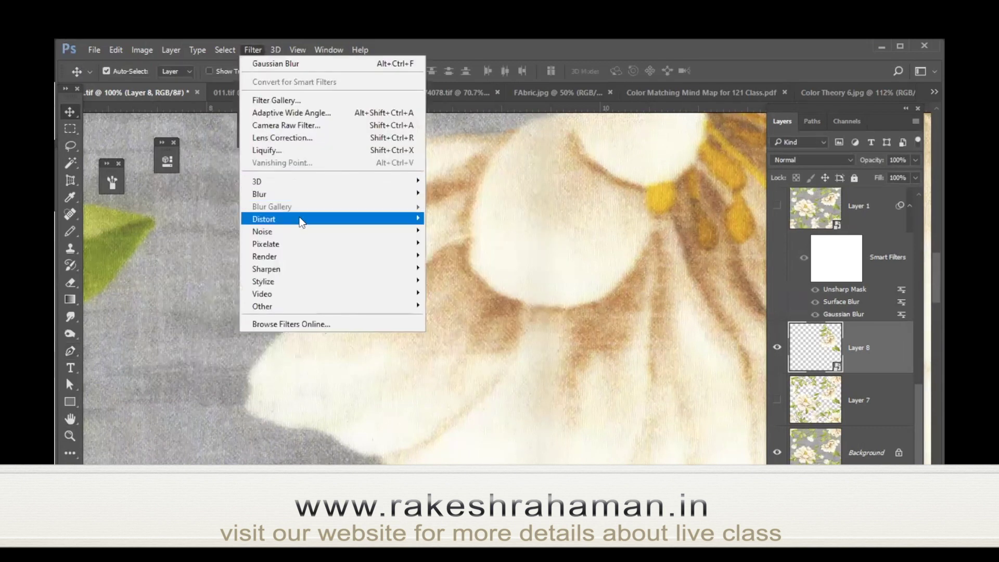
pyautogui.press('Escape')
pyautogui.press('p')
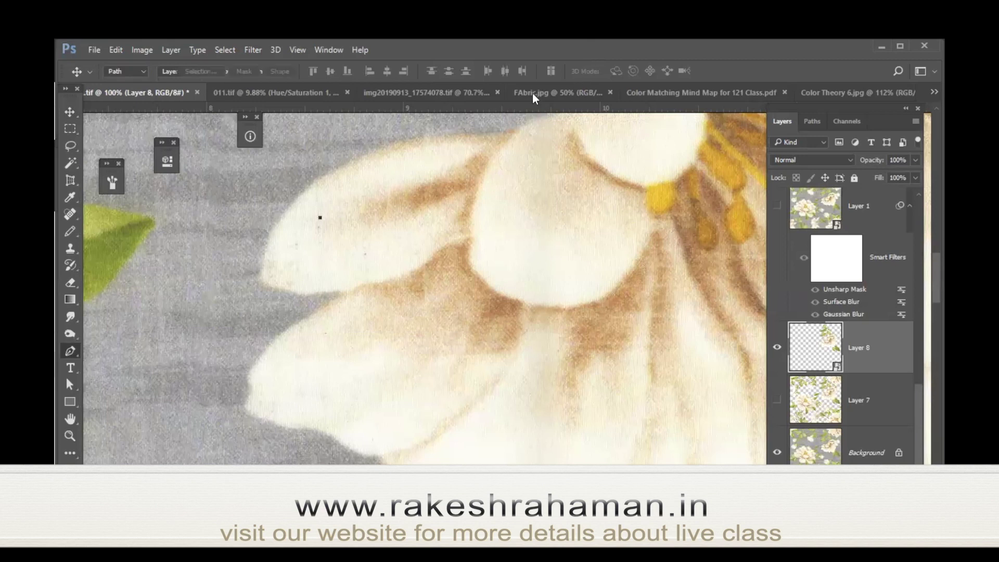
pyautogui.click(249, 48)
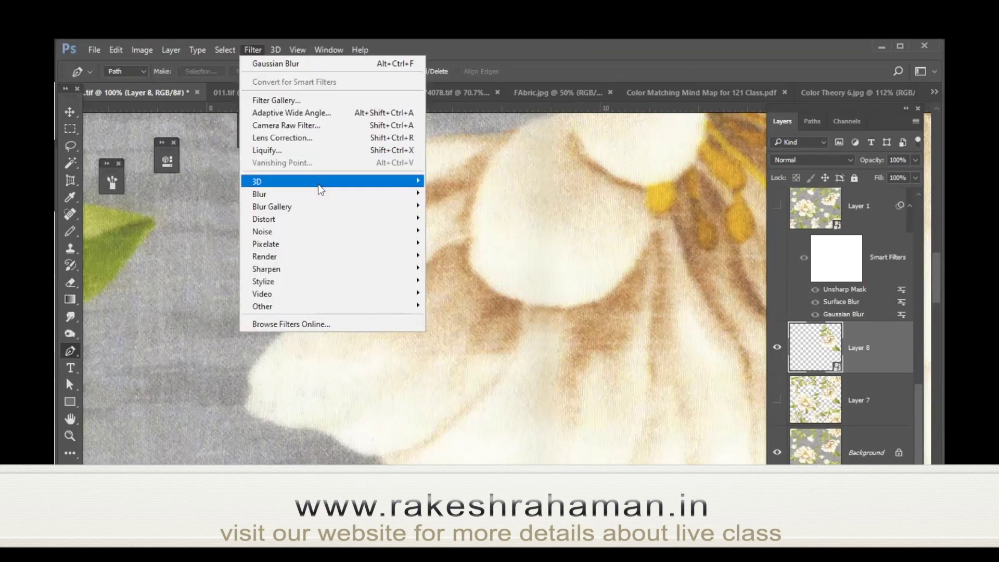
pyautogui.moveTo(260, 194)
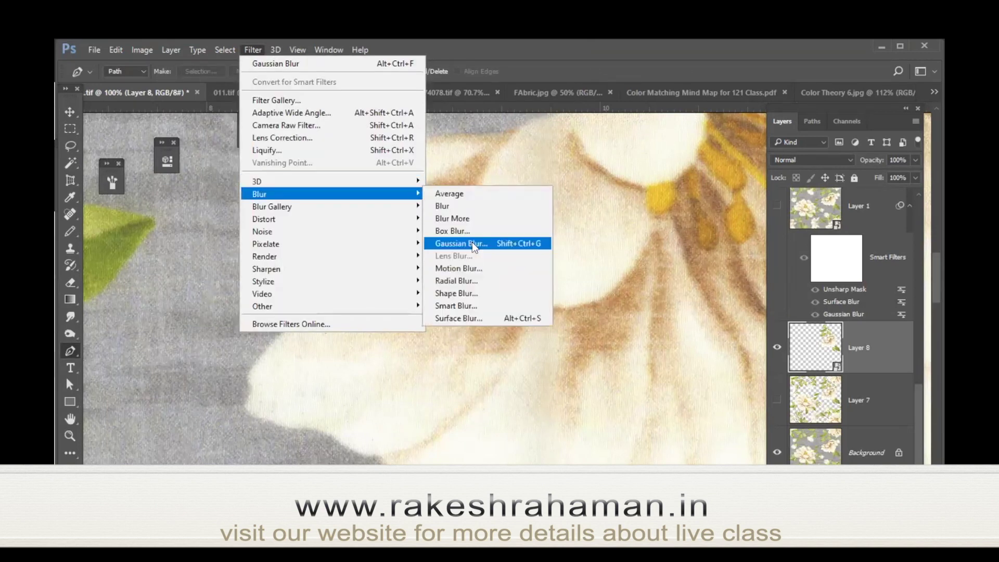
pyautogui.click(472, 244)
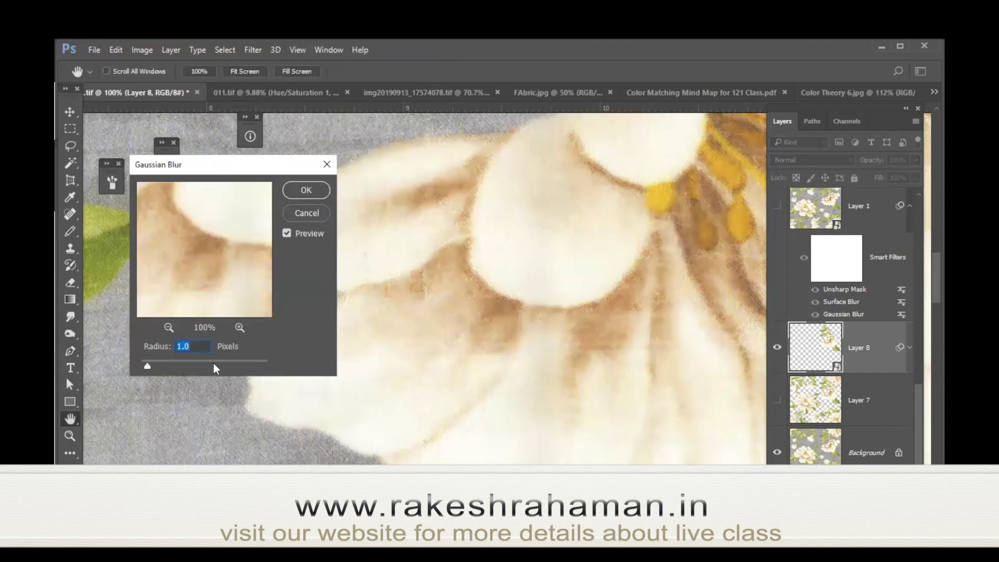
# Set the Gaussian Blur radius to 2 pixels and apply it as a smart filter.
pyautogui.write('2')
pyautogui.write('3')
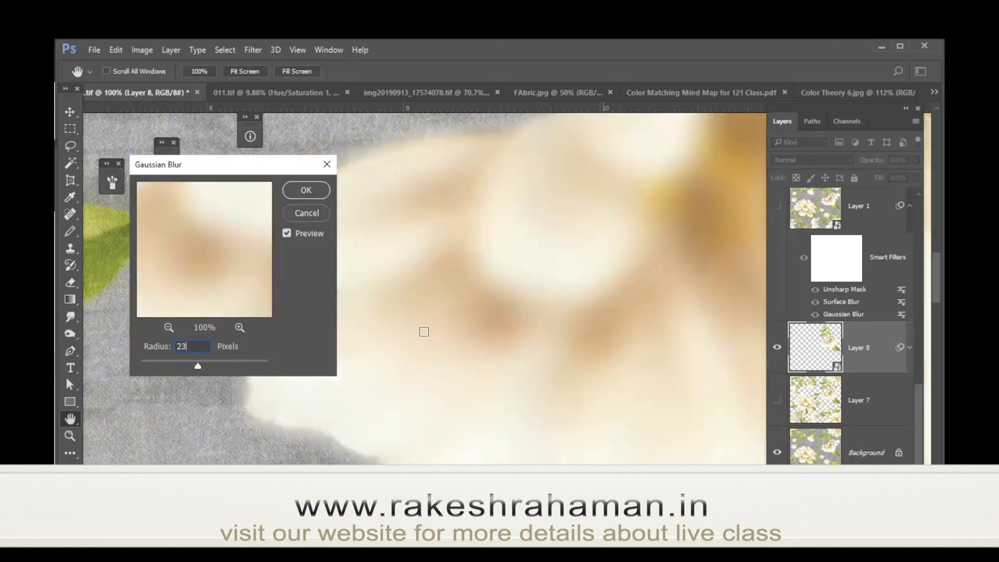
pyautogui.press('BackSpace')
pyautogui.doubleClick(182, 346)
pyautogui.write('3')
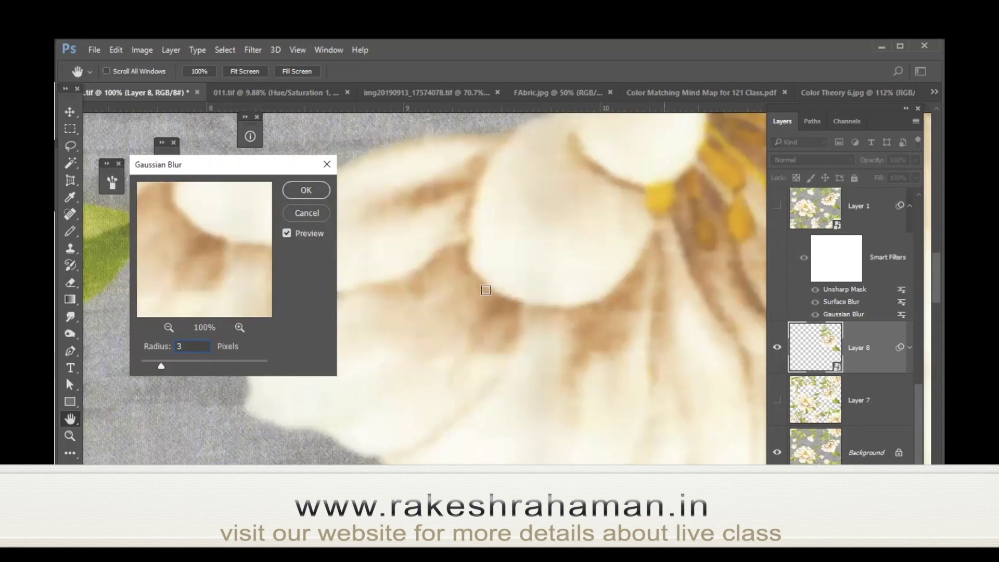
pyautogui.doubleClick(178, 346)
pyautogui.write('2')
pyautogui.click(305, 190)
pyautogui.press('p')
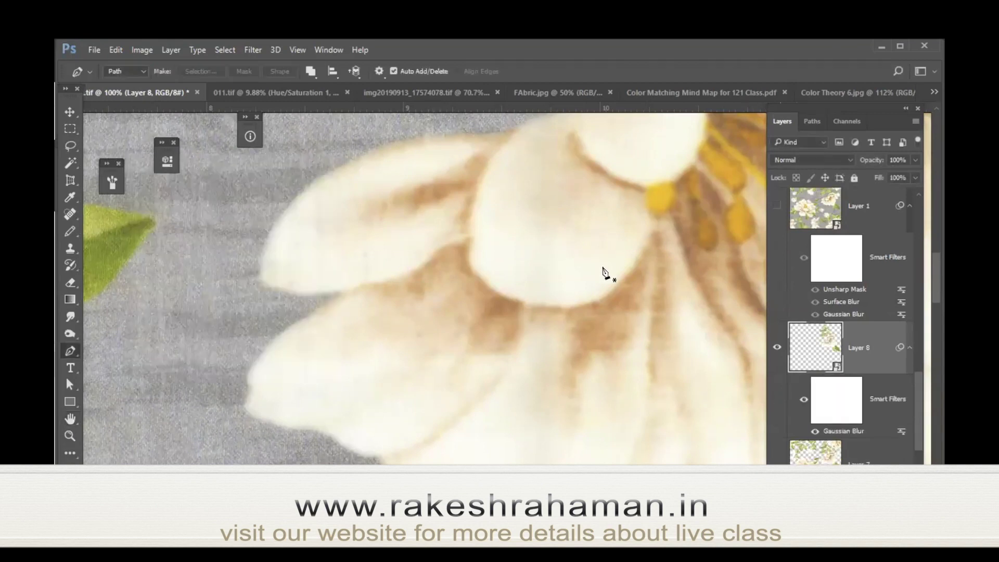
# Bring up the Filter menu to reach the Blur filters.
pyautogui.scroll(-2, 523, 285)
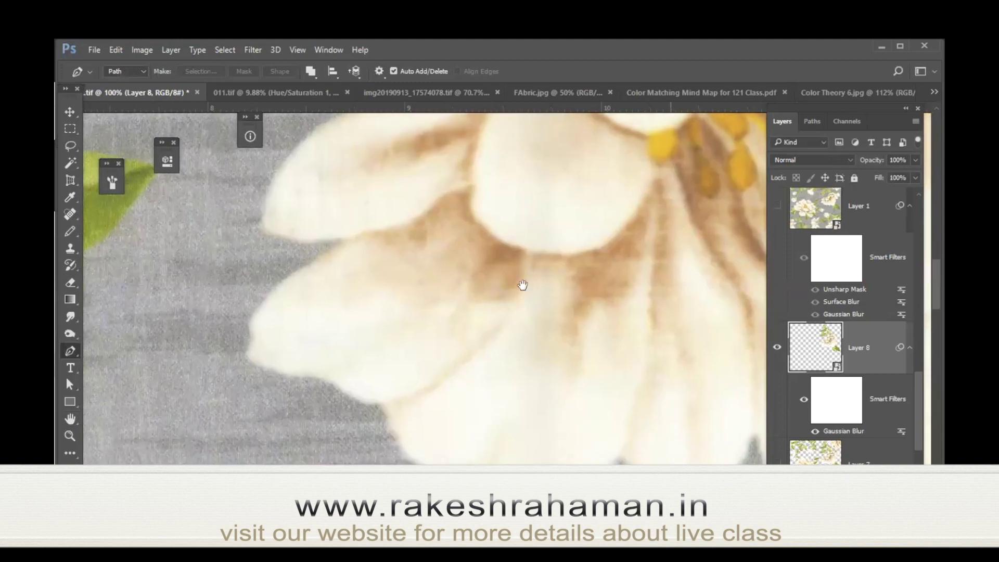
pyautogui.scroll(-1, 525, 284)
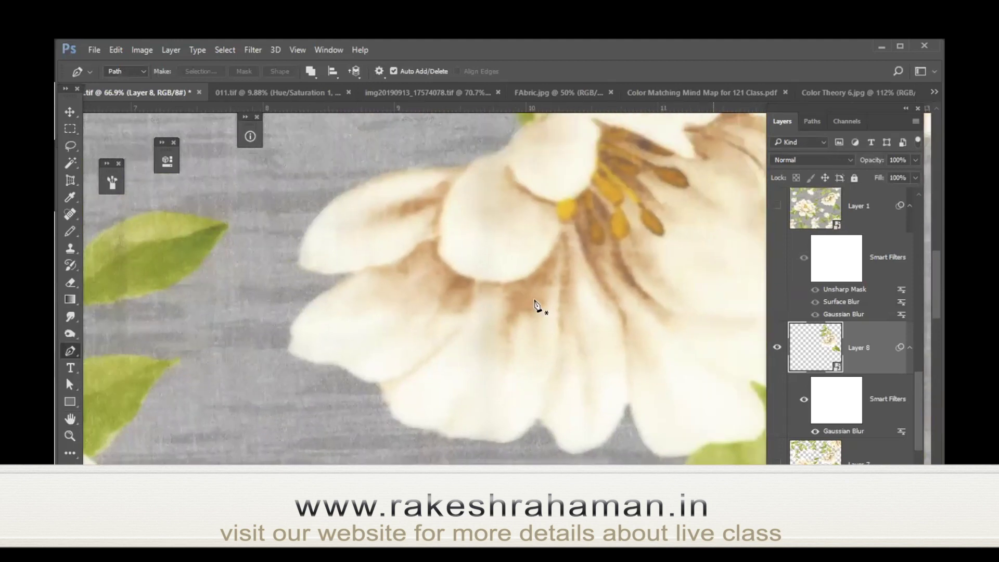
pyautogui.click(251, 49)
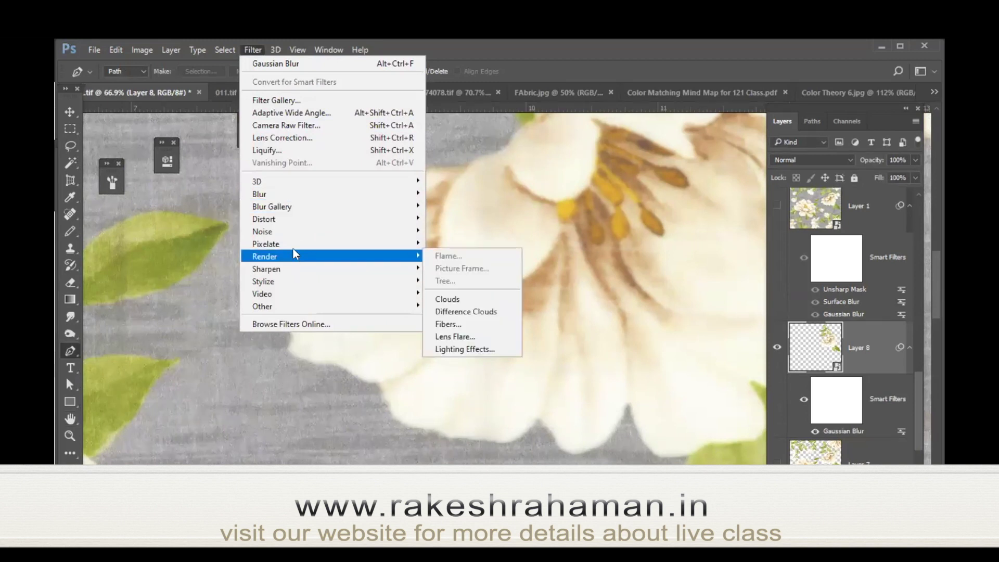
# Preview Surface Blur on Layer 8, zooming in to judge the petal detail.
pyautogui.moveTo(259, 193)
pyautogui.click(468, 315)
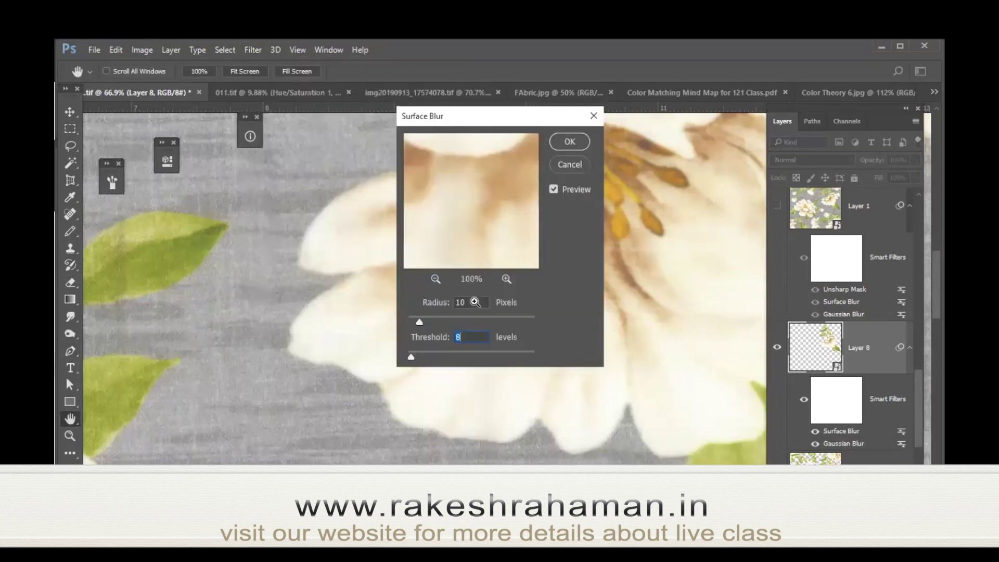
pyautogui.keyDown('ctrl'); pyautogui.click(465, 294); pyautogui.keyUp('ctrl')
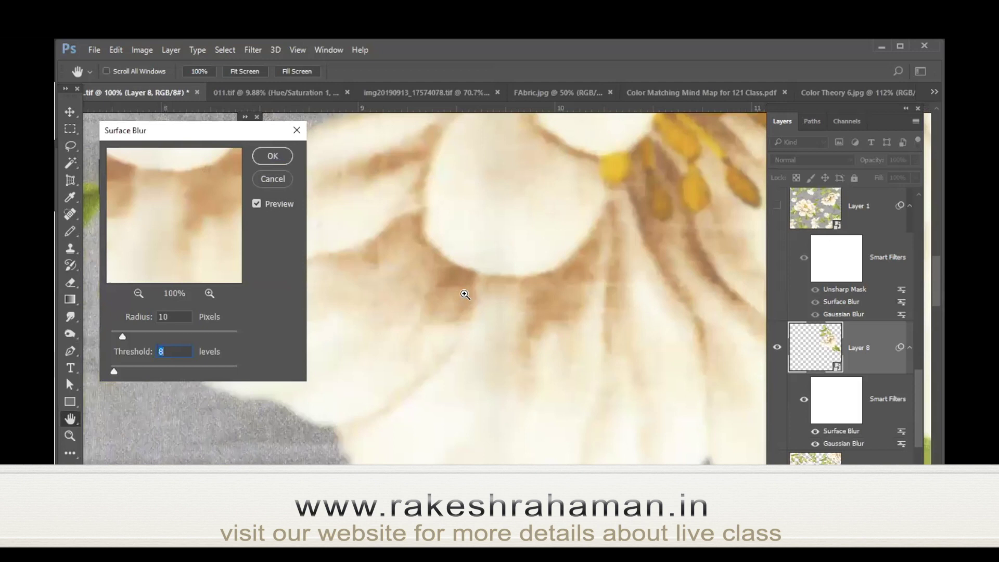
pyautogui.keyDown('ctrl'); pyautogui.click(465, 295); pyautogui.keyUp('ctrl')
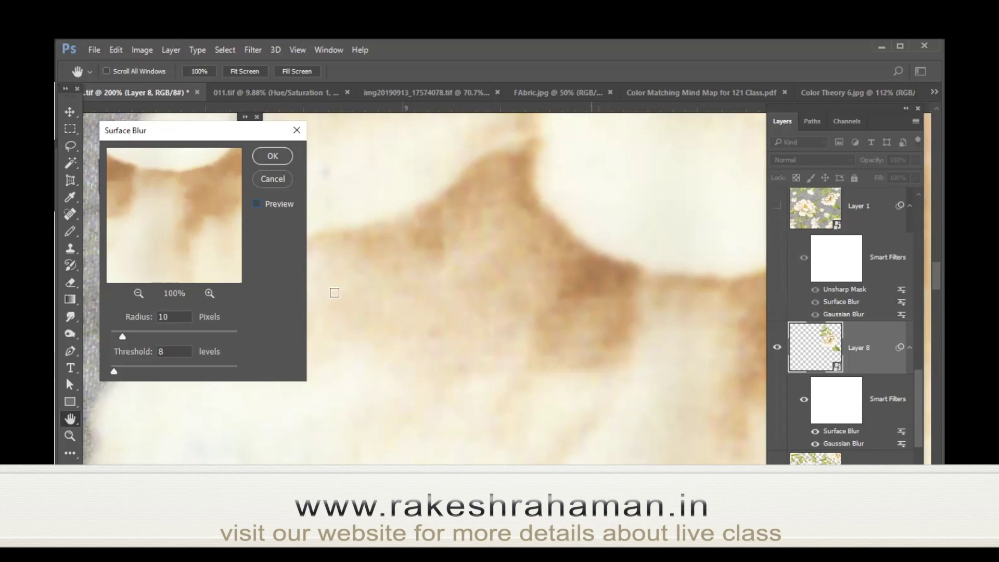
pyautogui.click(255, 202)
pyautogui.press('alt')
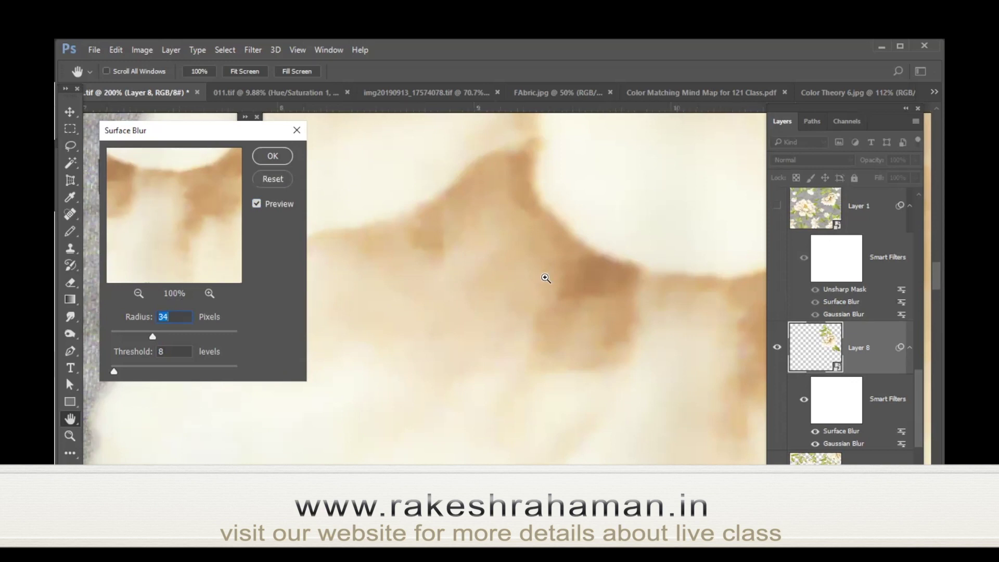
pyautogui.keyDown('alt'); pyautogui.click(545, 278); pyautogui.keyUp('alt')
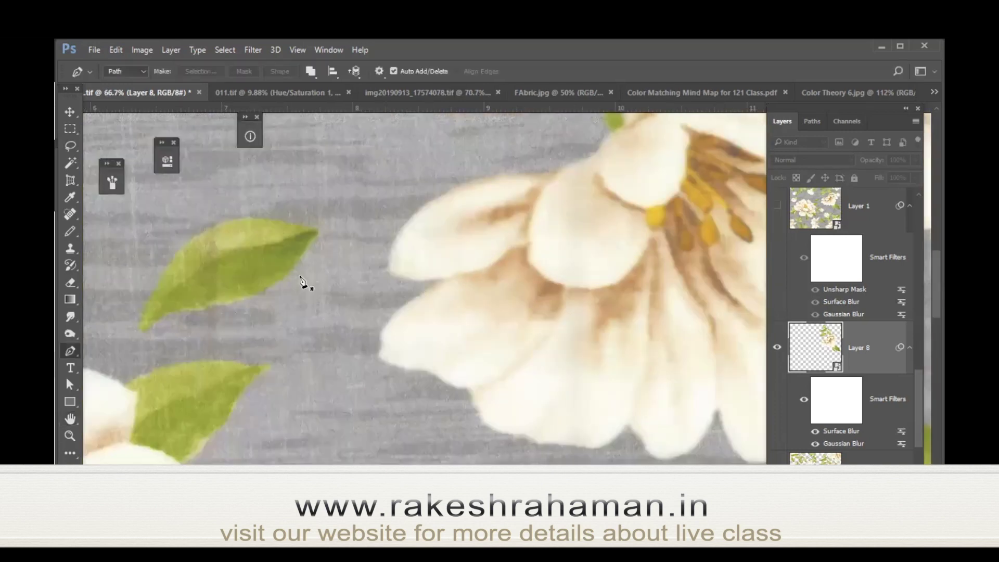
# Pan to the flower's edge and delete Layer 8's smart filter mask.
pyautogui.moveTo(473, 319); pyautogui.dragTo(535, 350)
pyautogui.moveTo(494, 378); pyautogui.dragTo(390, 428)
pyautogui.moveTo(408, 368); pyautogui.dragTo(415, 379)
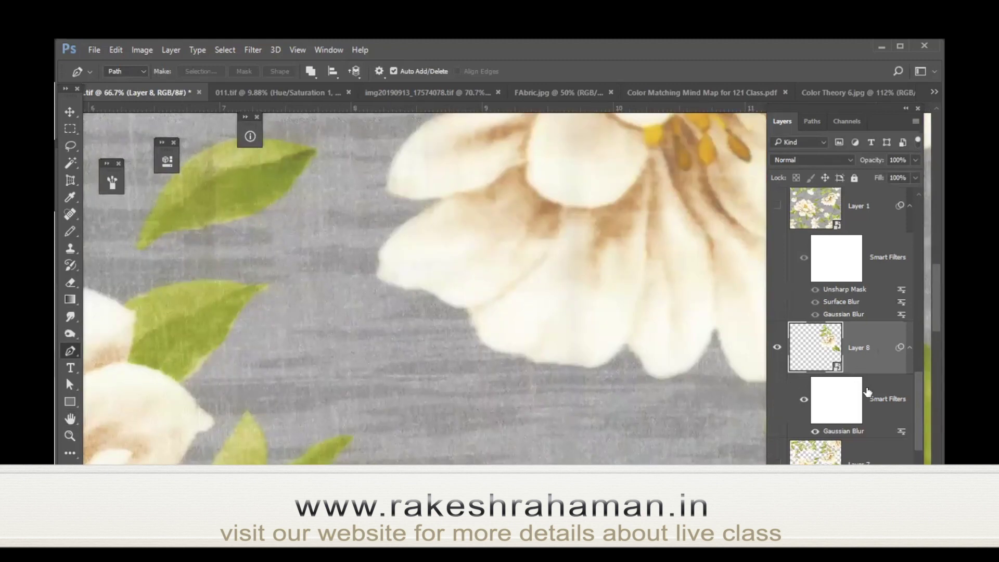
pyautogui.rightClick(888, 415)
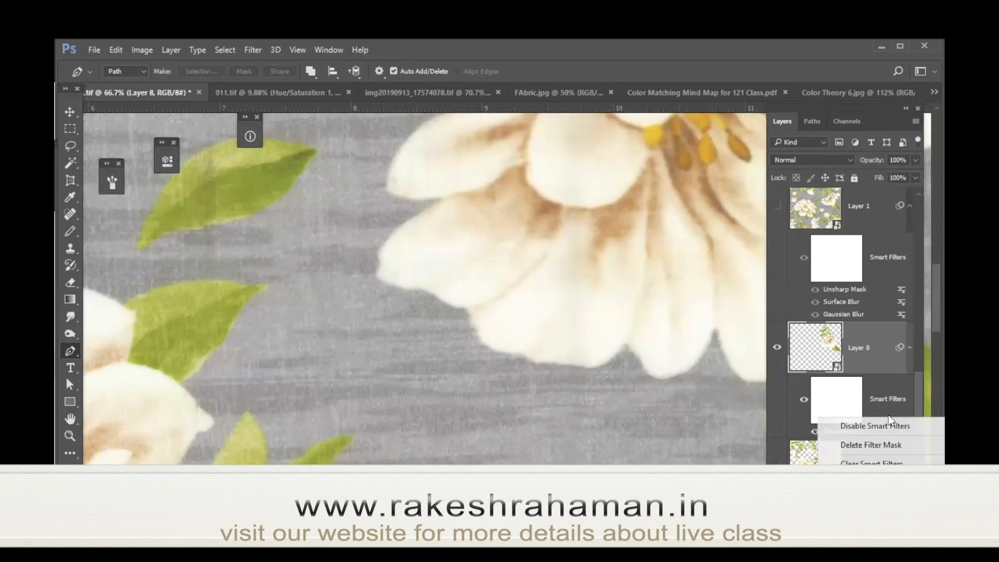
pyautogui.click(869, 445)
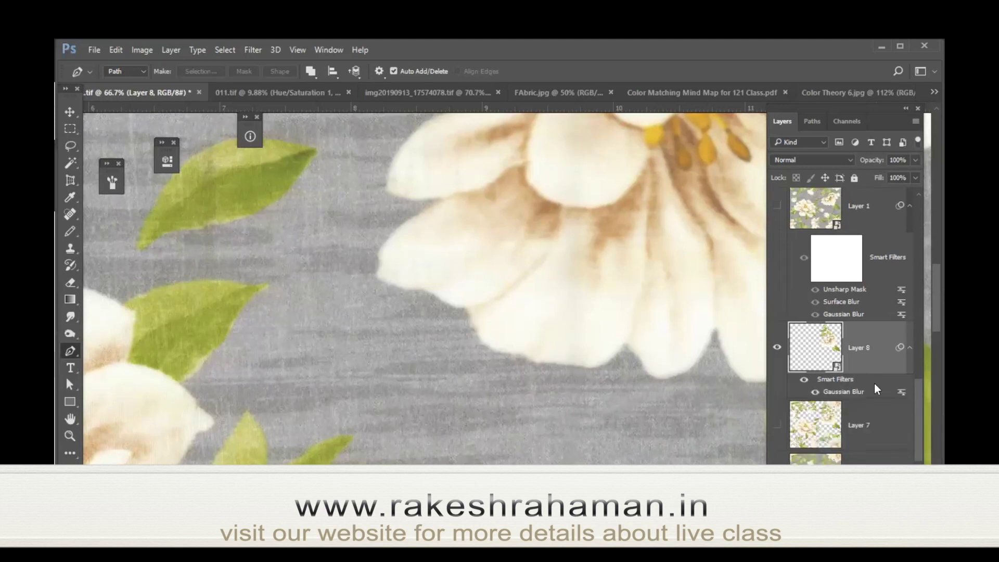
# Clear Layer 8's smart filters and lasso a freehand area around the leaf.
pyautogui.rightClick(833, 380)
pyautogui.click(869, 430)
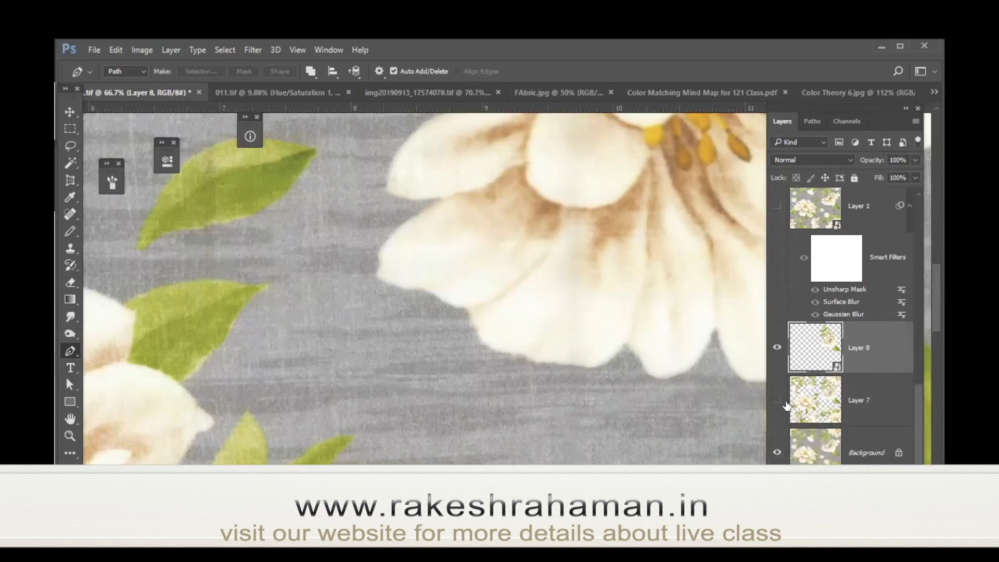
pyautogui.press('l')
pyautogui.moveTo(558, 324)
pyautogui.mouseDown()
pyautogui.moveTo(284, 265)
pyautogui.moveTo(460, 78)
pyautogui.mouseUp()
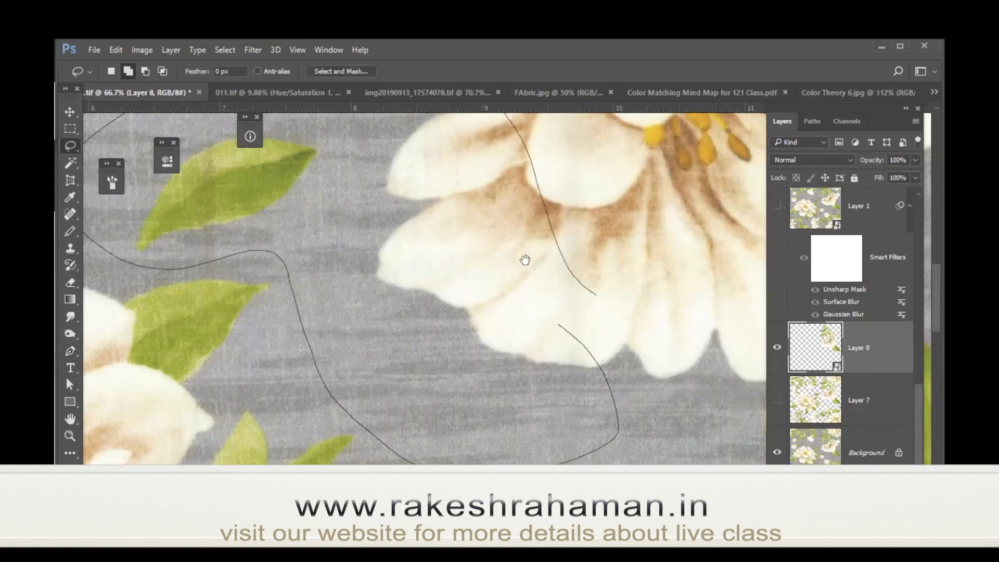
pyautogui.moveTo(581, 285); pyautogui.dragTo(624, 373)
# Copy the lassoed Background area, merge it into Layer 8, and convert to smart object.
pyautogui.click(872, 454)
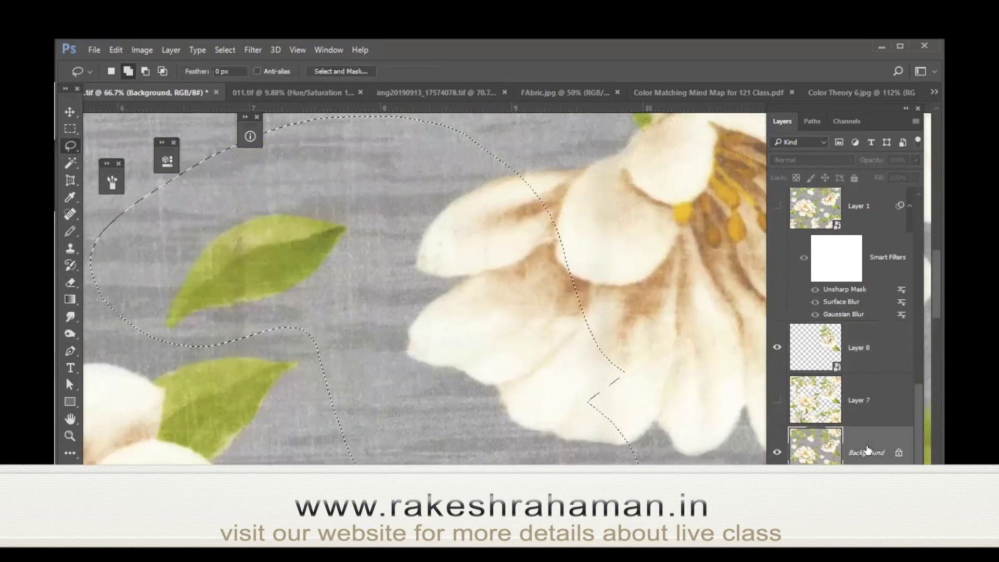
pyautogui.hotkey('ctrl', 'j')
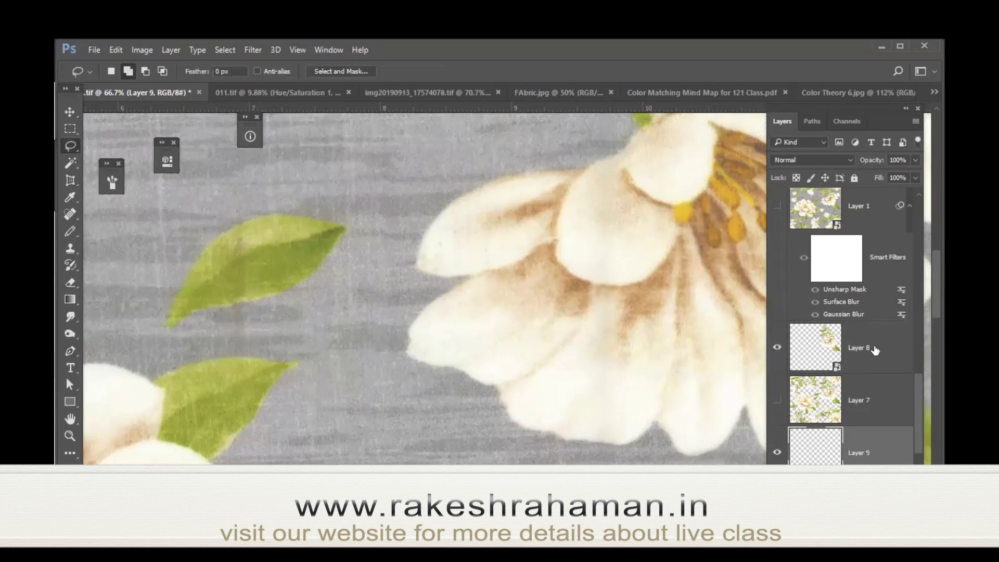
pyautogui.moveTo(860, 373); pyautogui.dragTo(873, 352)
pyautogui.hotkey('ctrl', 'e')
pyautogui.rightClick(873, 353)
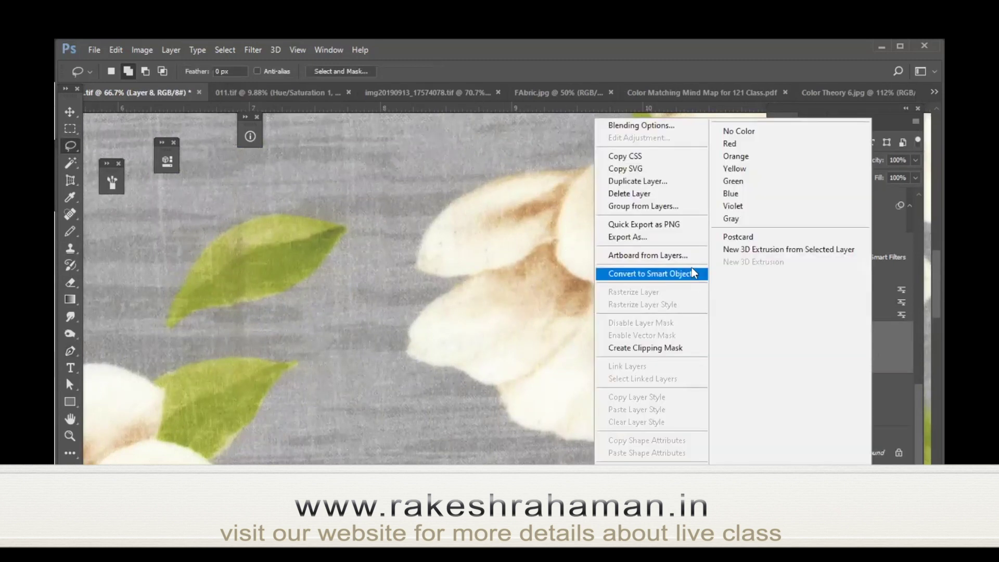
pyautogui.click(688, 274)
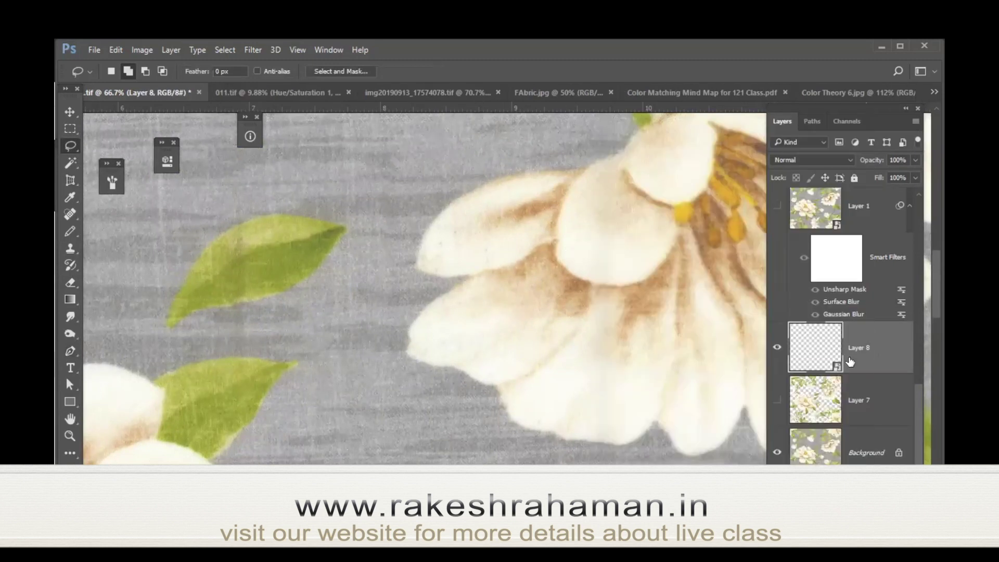
# Apply a 1.5-pixel Gaussian Blur smart filter to Layer 8.
pyautogui.click(252, 50)
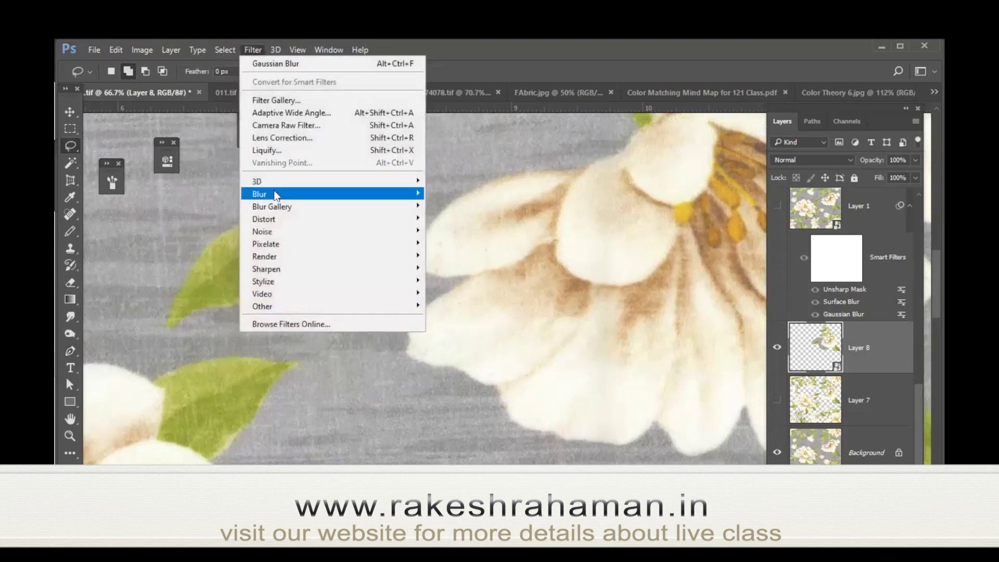
pyautogui.moveTo(259, 194)
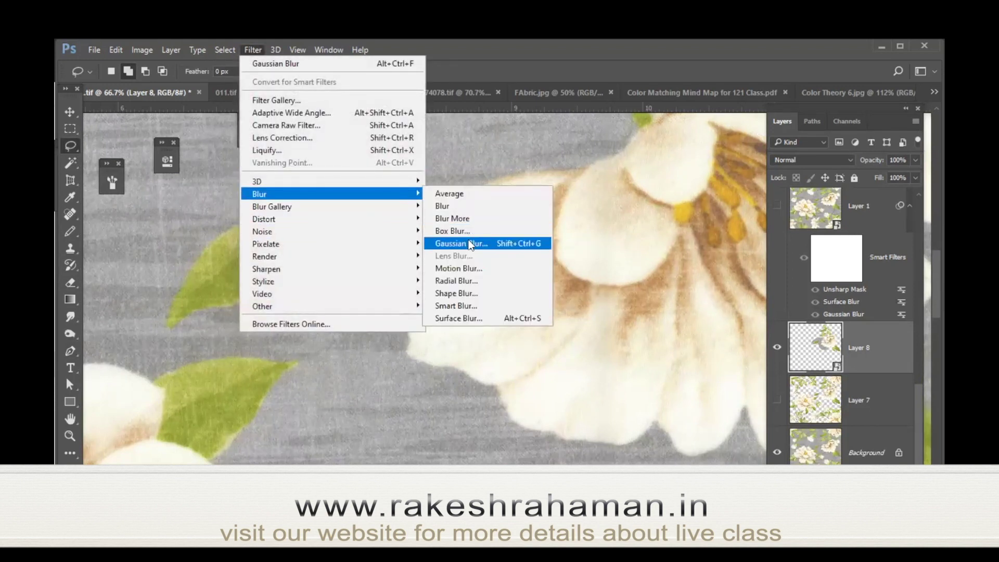
pyautogui.click(474, 243)
pyautogui.write('1.5')
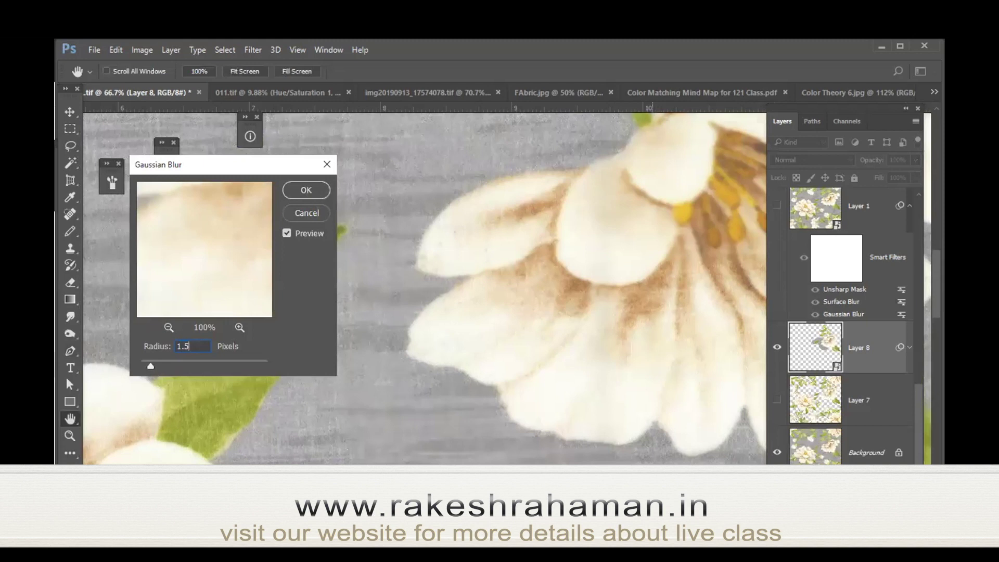
pyautogui.press('Return')
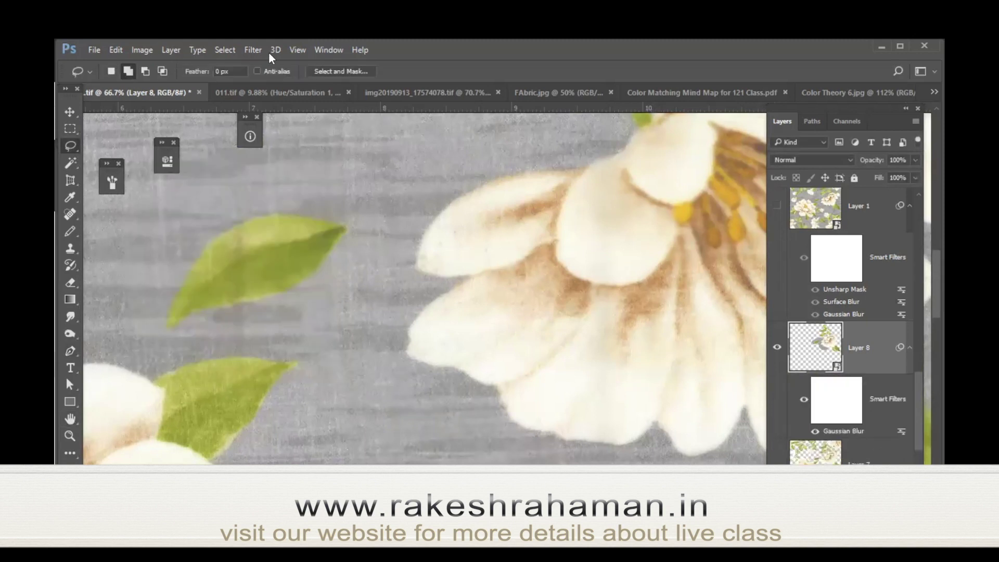
# Add a Surface Blur smart filter with Radius 10 and Threshold 4.
pyautogui.click(253, 50)
pyautogui.moveTo(259, 194)
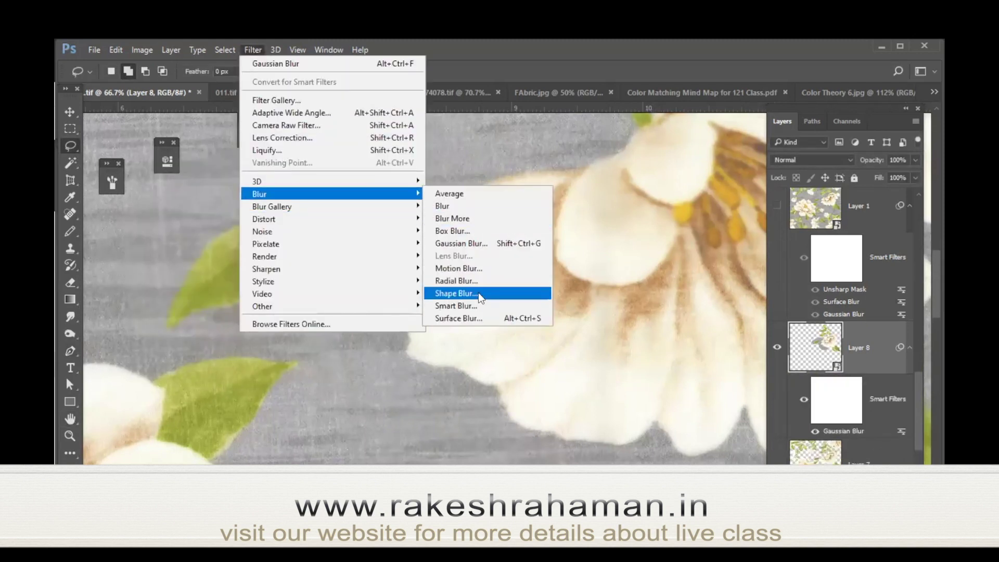
pyautogui.click(469, 318)
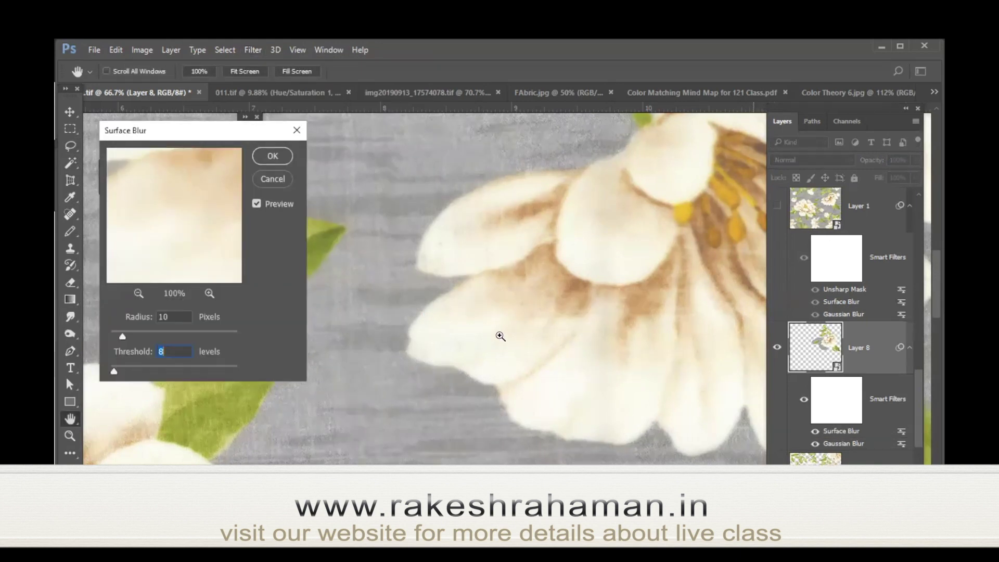
pyautogui.keyDown('ctrl'); pyautogui.click(547, 308); pyautogui.keyUp('ctrl')
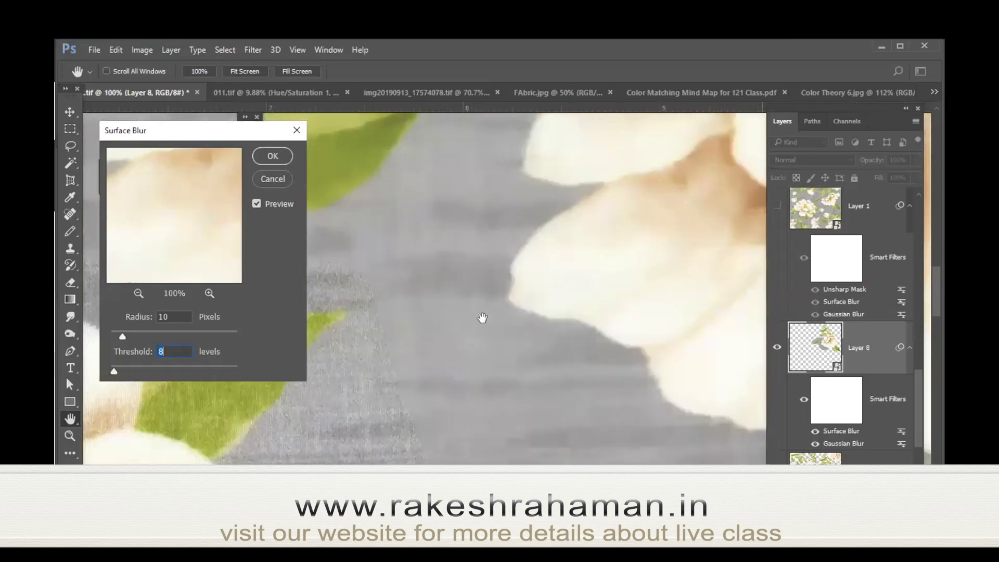
pyautogui.moveTo(552, 336); pyautogui.dragTo(540, 310)
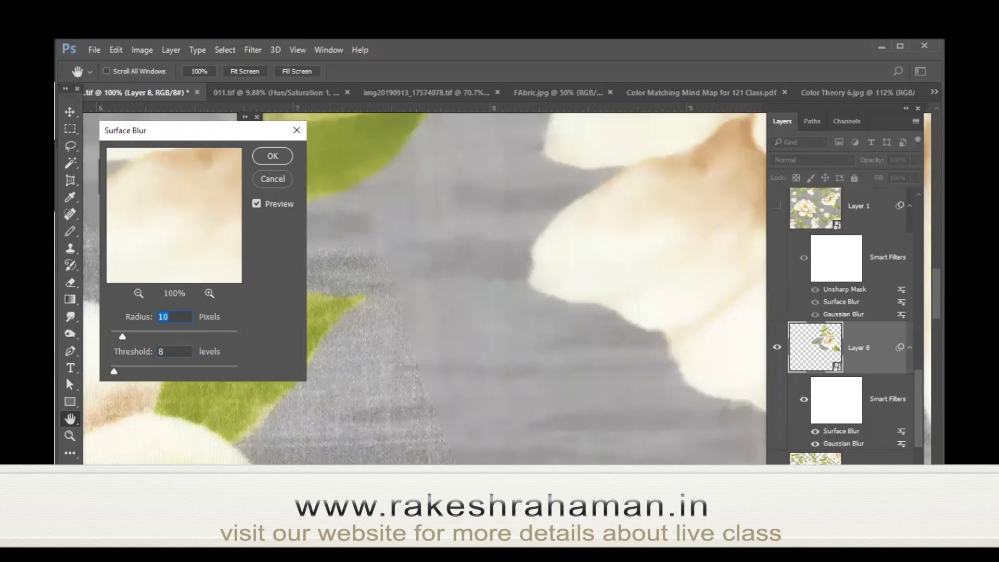
pyautogui.write('5')
pyautogui.click(110, 355)
pyautogui.click(116, 321)
pyautogui.doubleClick(167, 316)
pyautogui.press('Tab')
pyautogui.write('4')
pyautogui.click(282, 158)
pyautogui.press('l')
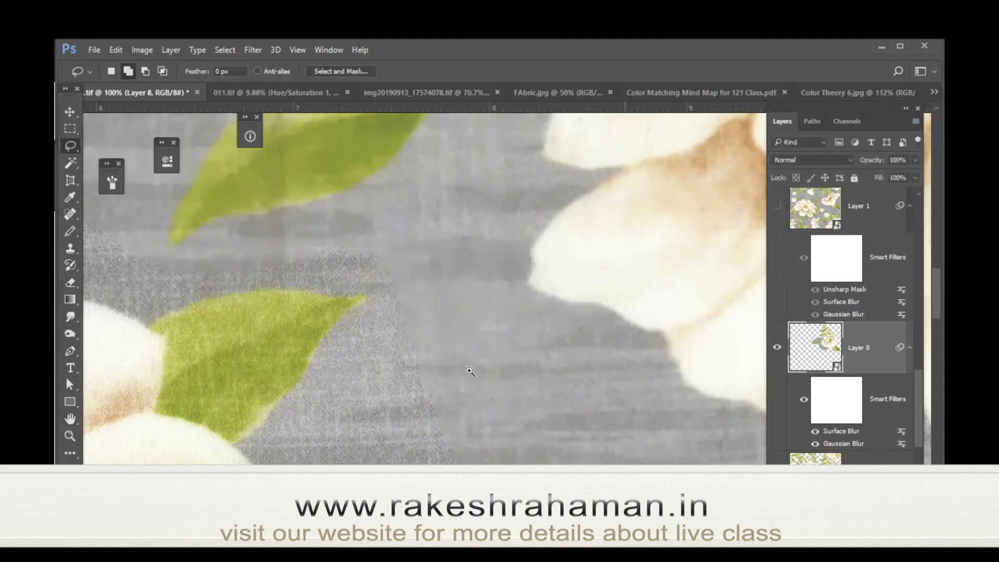
# Zoom into the blurred leaf and toggle Layer 8's visibility to compare.
pyautogui.scroll(-5, 466, 312)
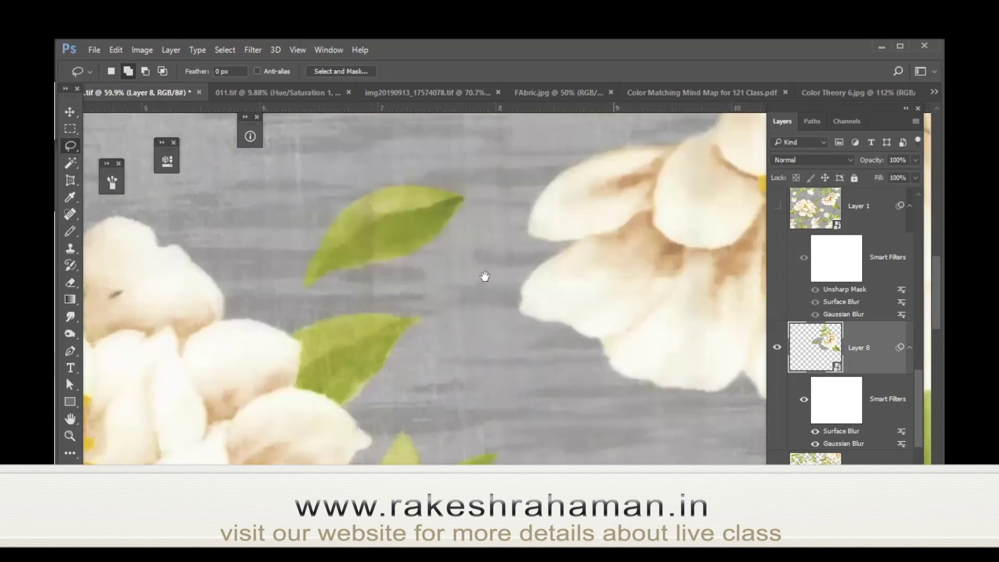
pyautogui.scroll(5, 484, 277)
pyautogui.moveTo(413, 312)
pyautogui.mouseDown()
pyautogui.moveTo(501, 389)
pyautogui.moveTo(405, 480)
pyautogui.mouseUp()
pyautogui.click(778, 348)
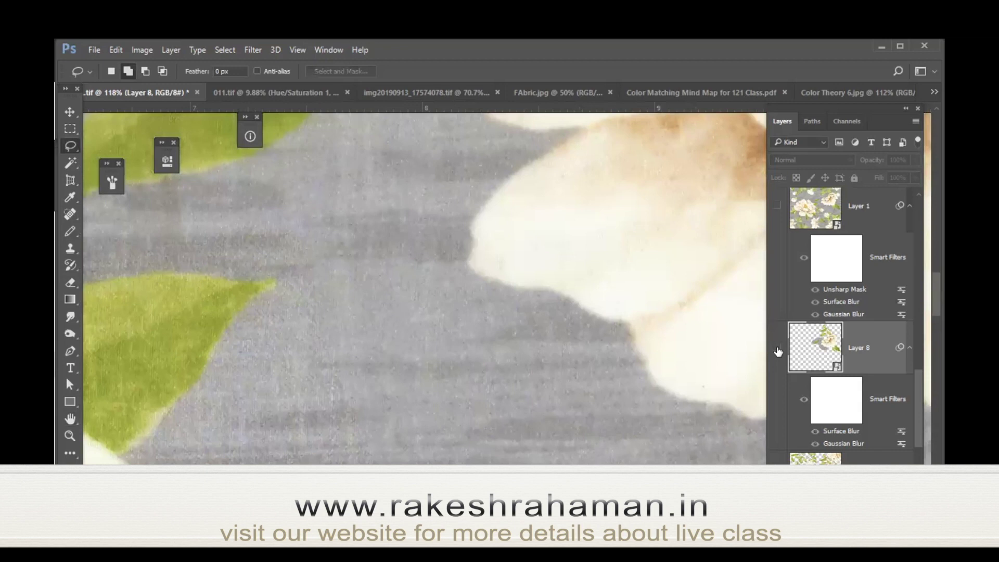
pyautogui.click(777, 348)
pyautogui.click(778, 348)
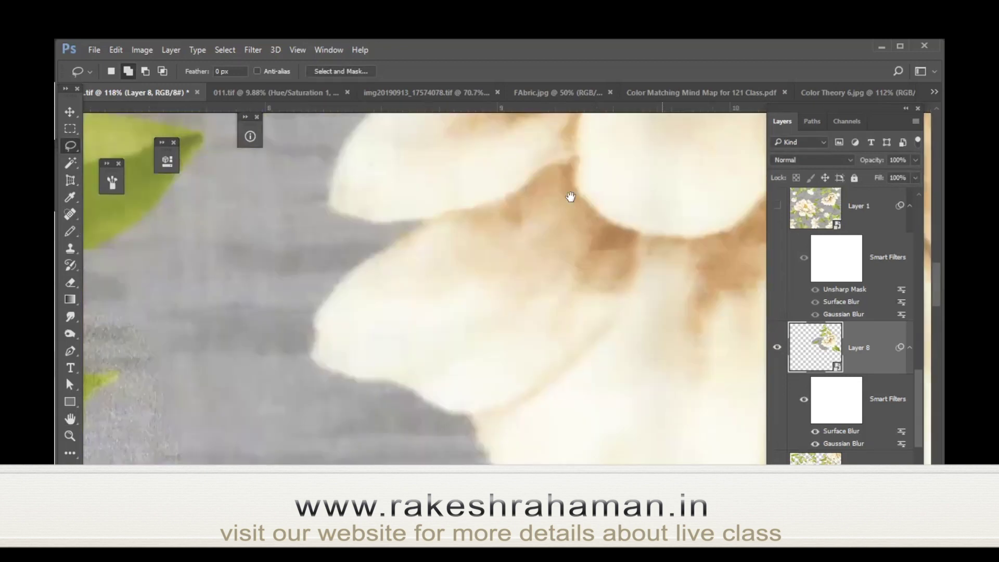
pyautogui.moveTo(723, 119); pyautogui.dragTo(569, 197)
# Compare Layer 8 hidden and shown once more, then bring up the Filter menu.
pyautogui.press('v')
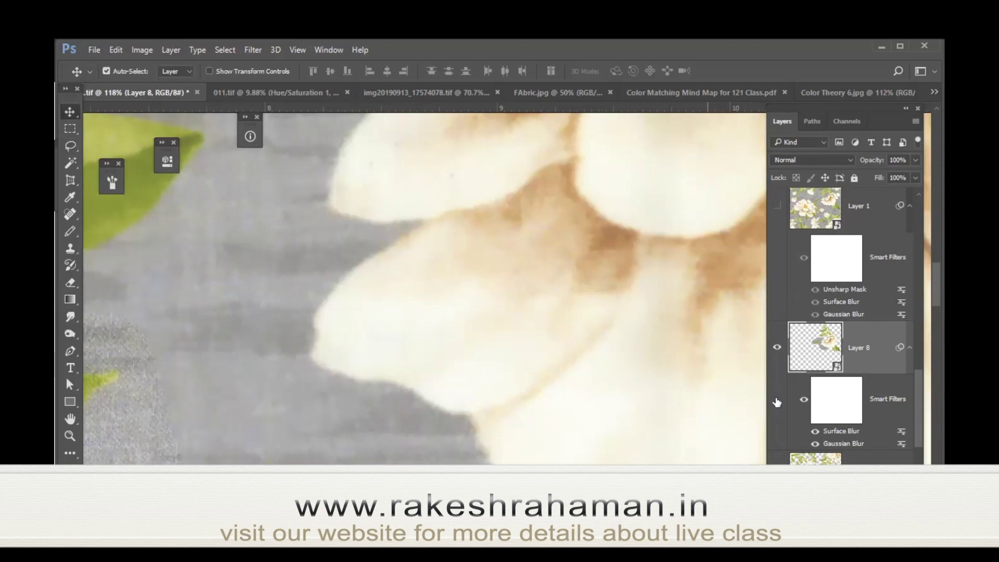
pyautogui.hotkey('ctrl', ',')
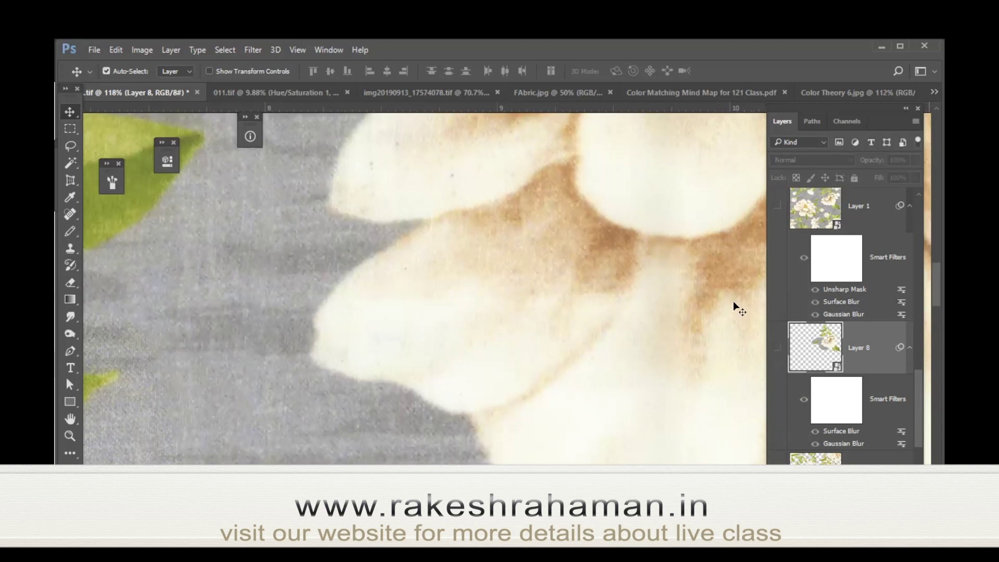
pyautogui.hotkey('ctrl', 'alt', 'space')
pyautogui.scroll(1, 645, 237)
pyautogui.click(776, 347)
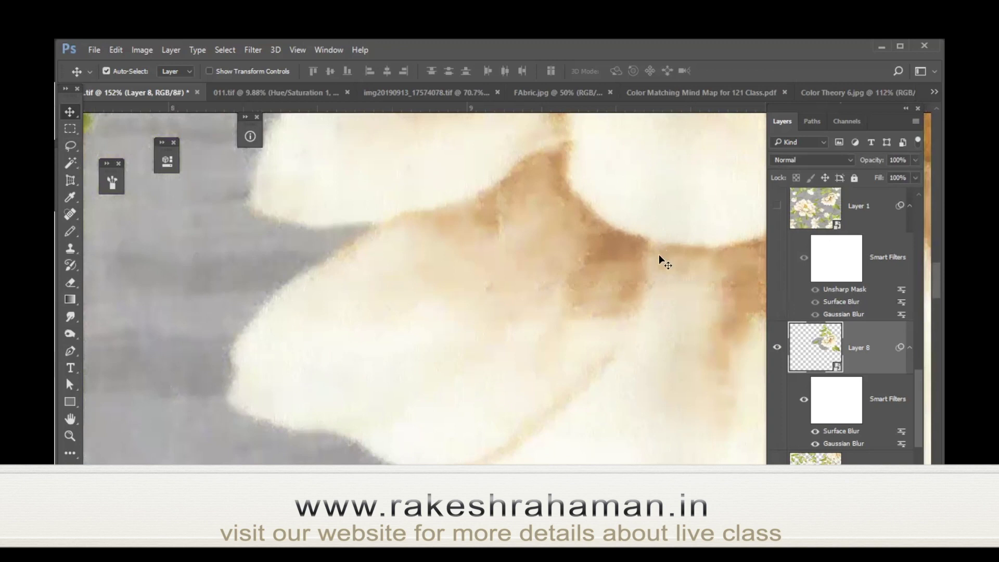
pyautogui.click(253, 51)
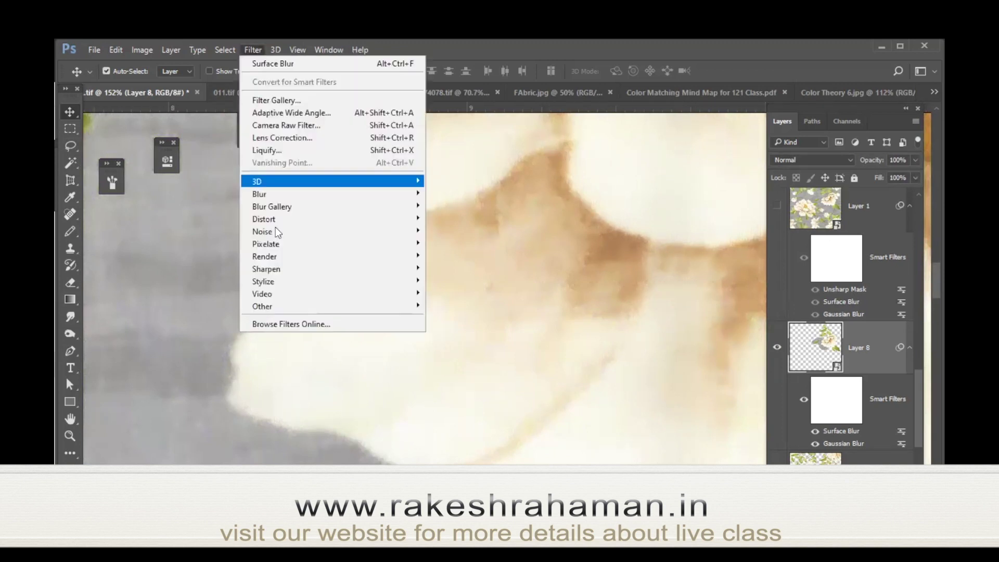
pyautogui.moveTo(267, 269)
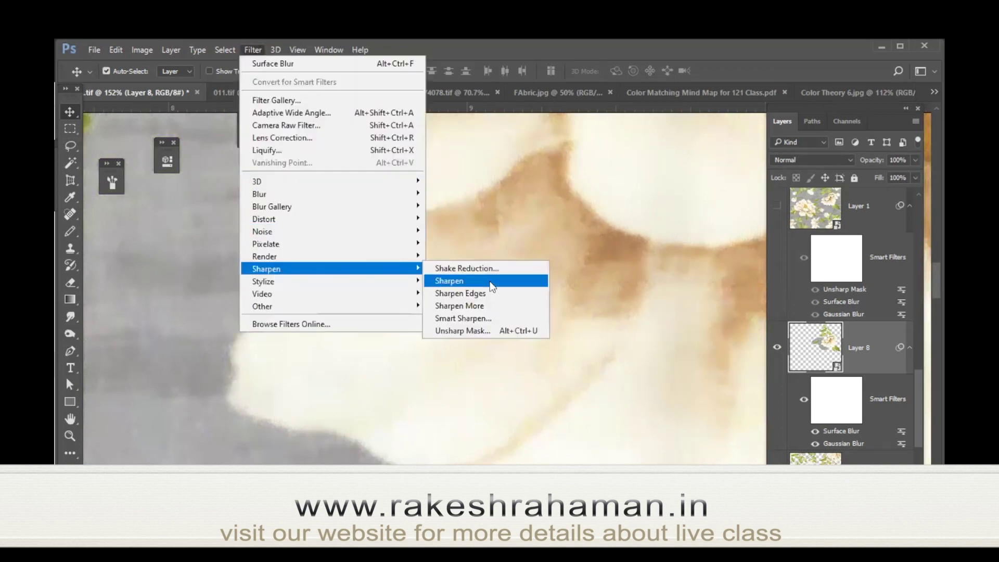
# Add an Unsharp Mask smart filter: Amount 300%, Radius 1.5 pixels, Threshold 0.
pyautogui.click(500, 331)
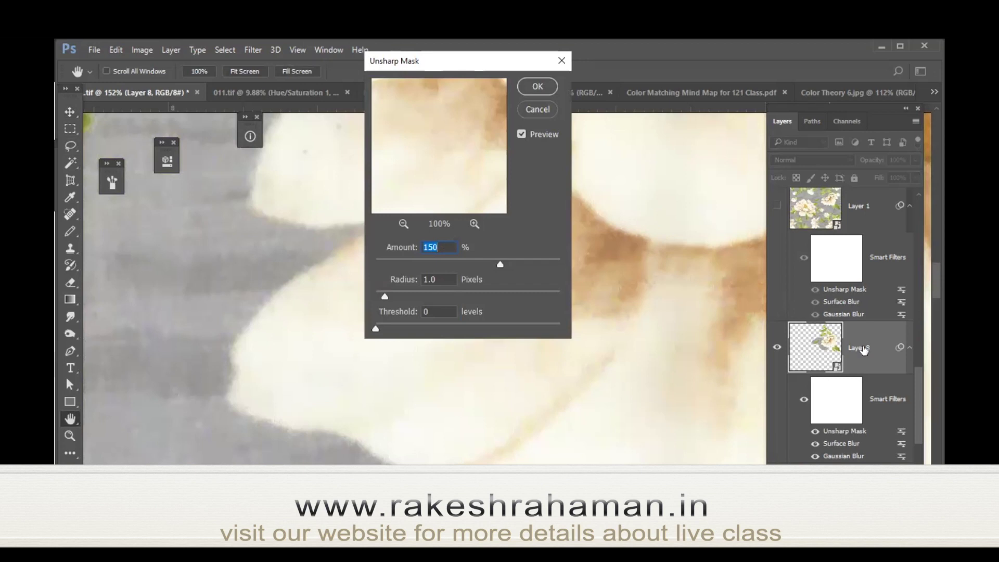
pyautogui.write('300')
pyautogui.click(421, 280)
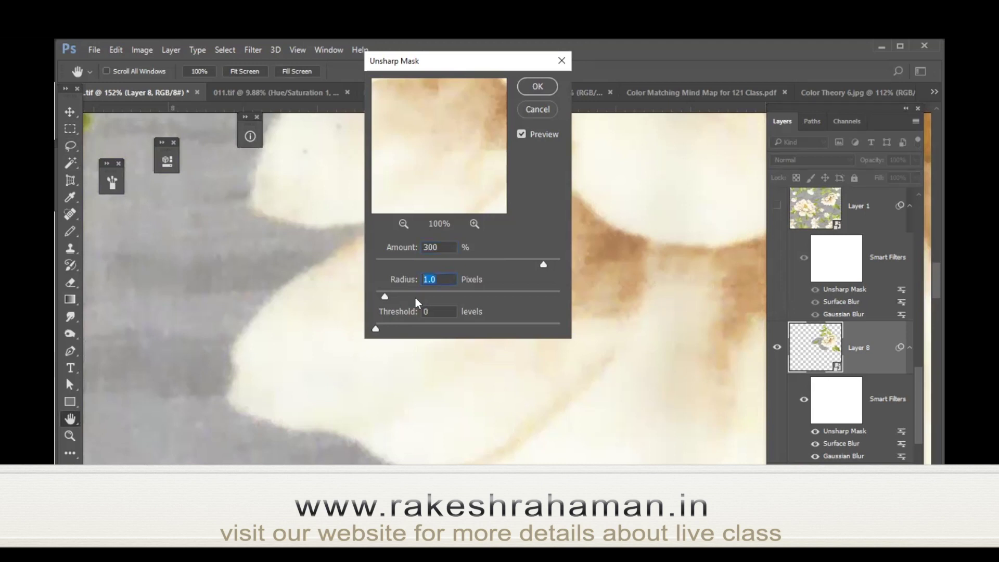
pyautogui.write('1.5')
pyautogui.moveTo(488, 65); pyautogui.dragTo(398, 208)
pyautogui.click(448, 230)
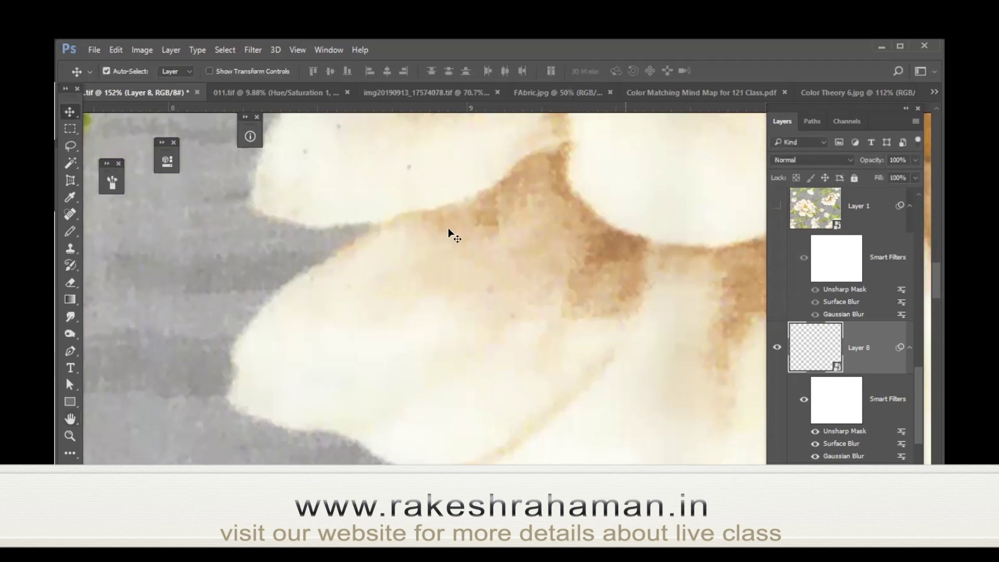
pyautogui.moveTo(584, 262); pyautogui.dragTo(523, 259)
pyautogui.keyDown('ctrl'); pyautogui.keyDown('alt'); pyautogui.click(523, 259); pyautogui.keyUp('alt'); pyautogui.keyUp('ctrl')
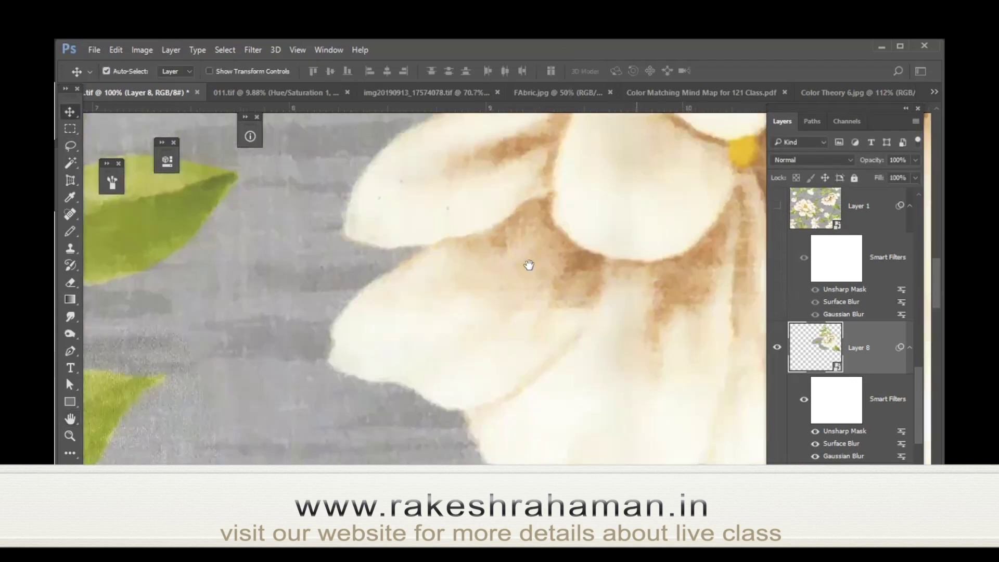
pyautogui.keyDown('ctrl'); pyautogui.click(412, 330); pyautogui.keyUp('ctrl')
pyautogui.keyDown('ctrl'); pyautogui.click(412, 353); pyautogui.keyUp('ctrl')
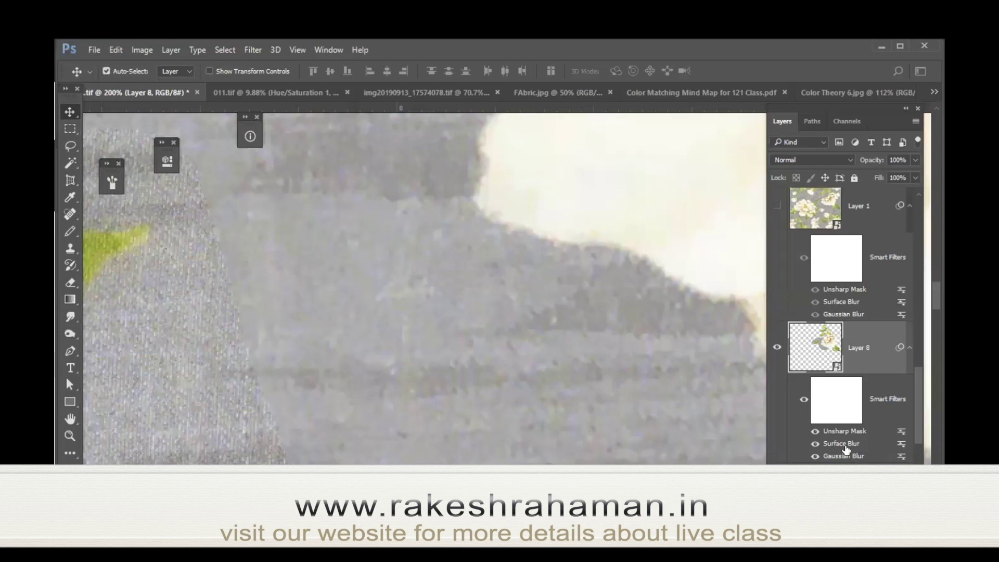
pyautogui.keyDown('ctrl'); pyautogui.keyDown('alt'); pyautogui.click(474, 263); pyautogui.keyUp('alt'); pyautogui.keyUp('ctrl')
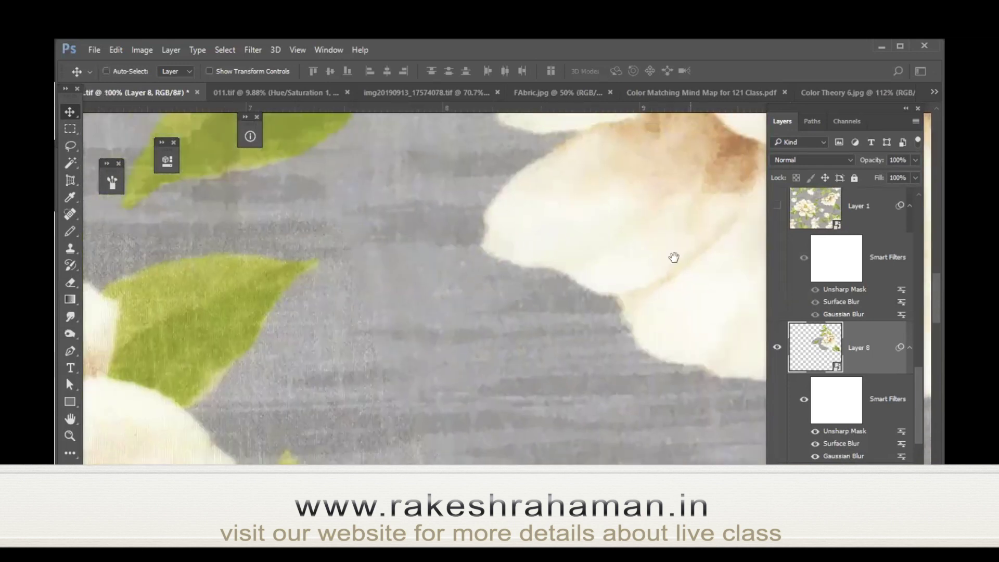
pyautogui.keyDown('ctrl'); pyautogui.click(566, 208); pyautogui.keyUp('ctrl')
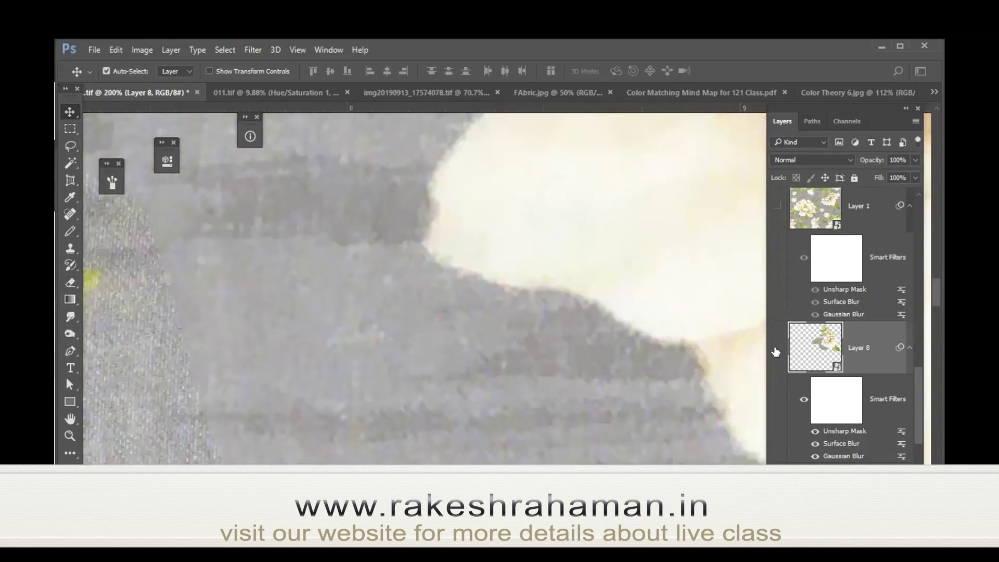
pyautogui.click(777, 349)
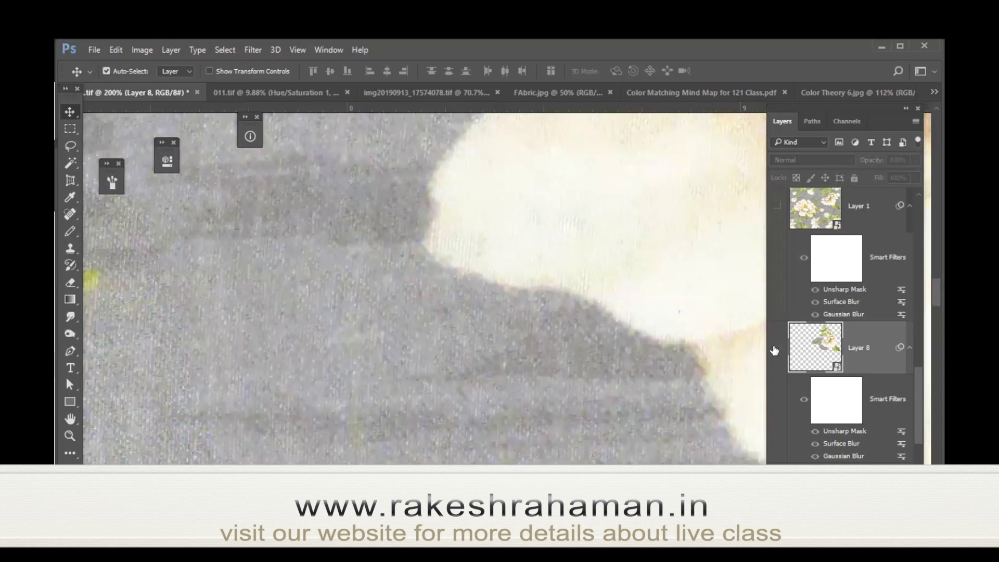
pyautogui.click(777, 347)
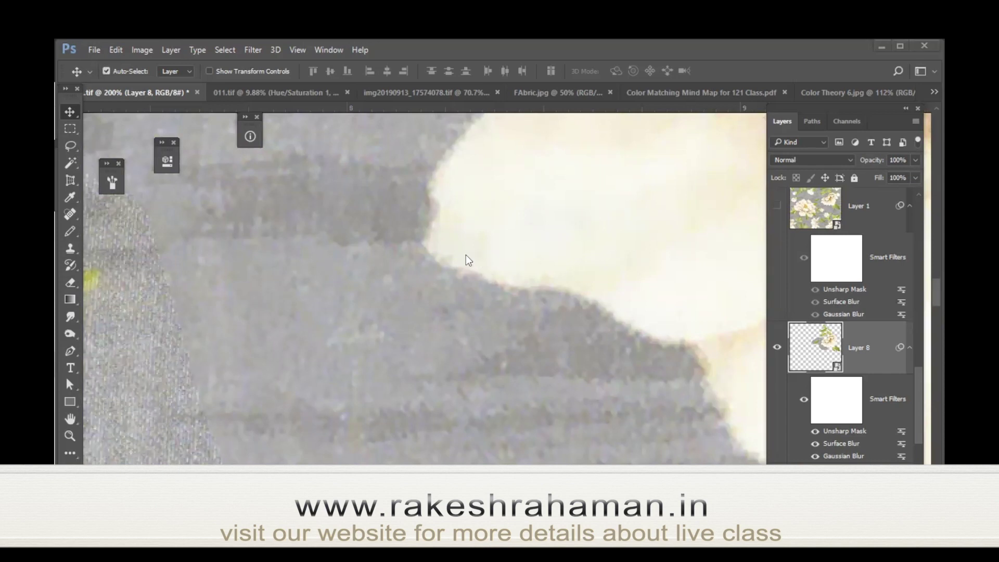
pyautogui.keyDown('ctrl'); pyautogui.keyDown('alt'); pyautogui.click(504, 269); pyautogui.keyUp('alt'); pyautogui.keyUp('ctrl')
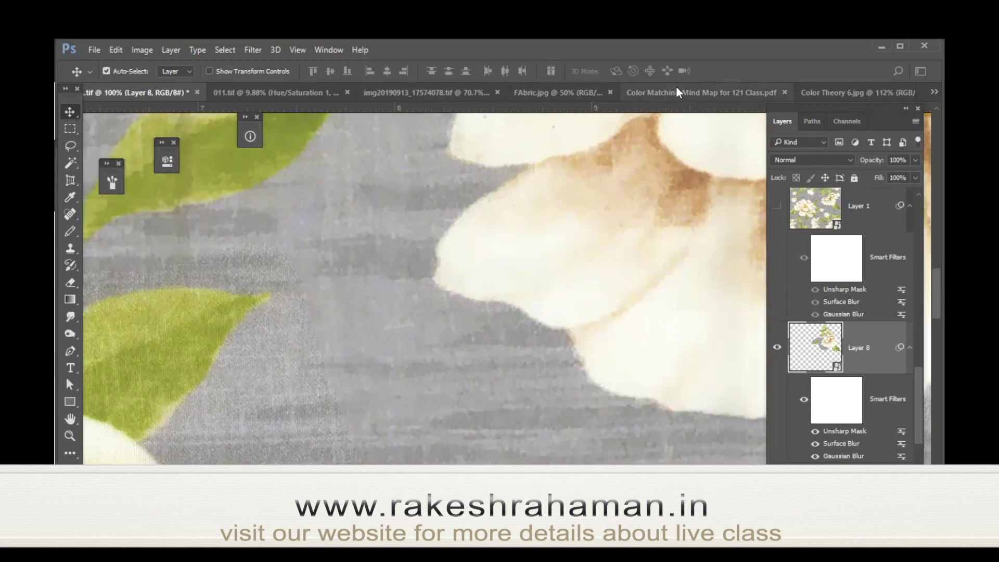
pyautogui.click(455, 88)
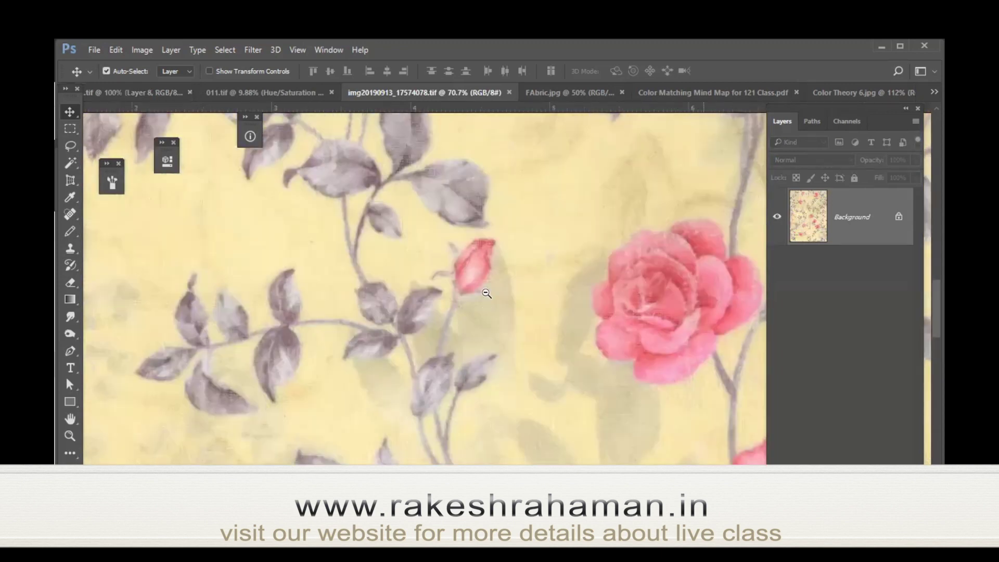
# Zoom the floral fabric out to 33.3%, then back to 66.7% on the large rose.
pyautogui.keyDown('ctrl'); pyautogui.keyDown('alt'); pyautogui.click(484, 293); pyautogui.keyUp('alt'); pyautogui.keyUp('ctrl')
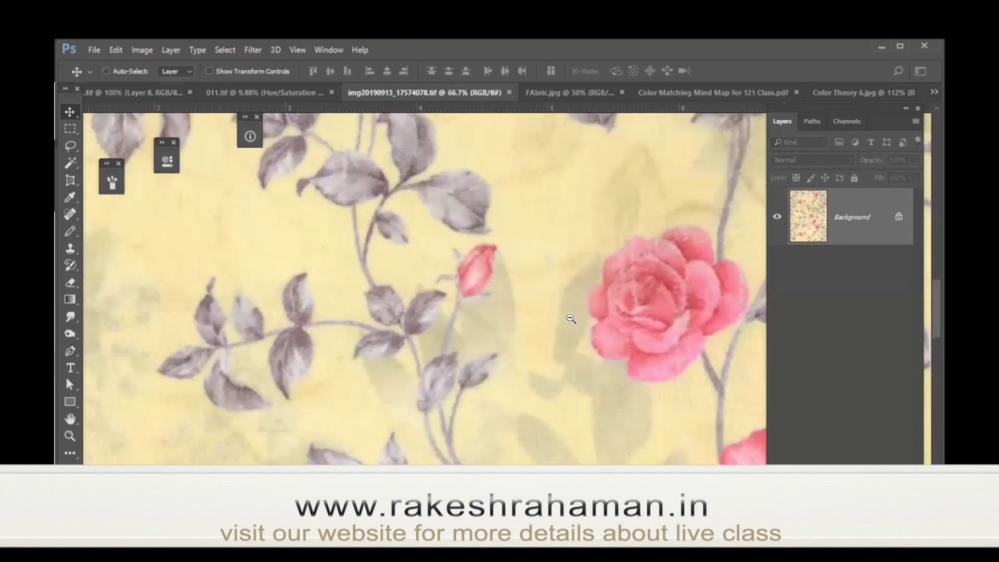
pyautogui.keyDown('ctrl'); pyautogui.keyDown('alt'); pyautogui.click(539, 315); pyautogui.keyUp('alt'); pyautogui.keyUp('ctrl')
pyautogui.keyDown('ctrl'); pyautogui.keyDown('alt'); pyautogui.click(527, 301); pyautogui.keyUp('alt'); pyautogui.keyUp('ctrl')
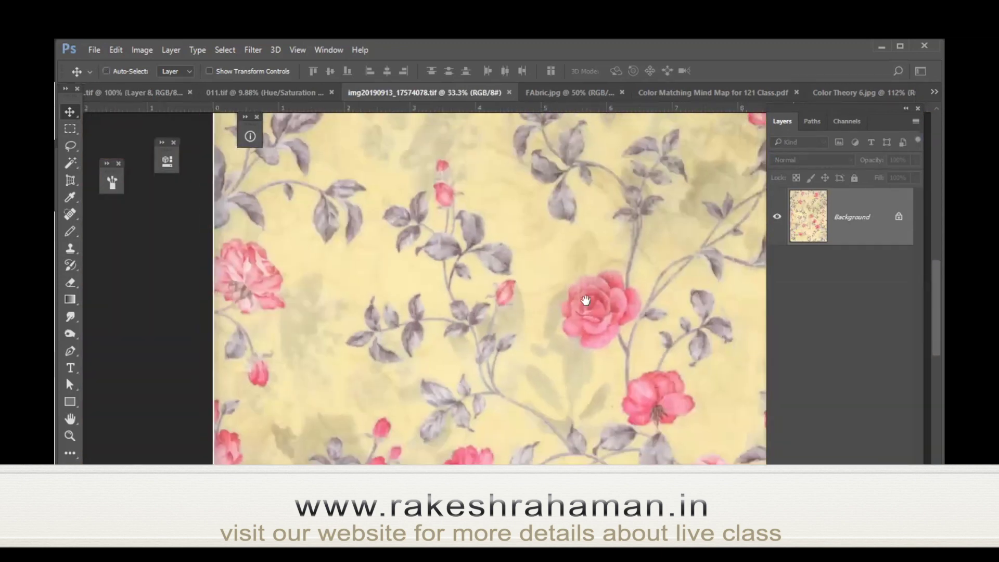
pyautogui.moveTo(453, 299)
pyautogui.mouseDown()
pyautogui.moveTo(537, 289)
pyautogui.moveTo(506, 175)
pyautogui.mouseUp()
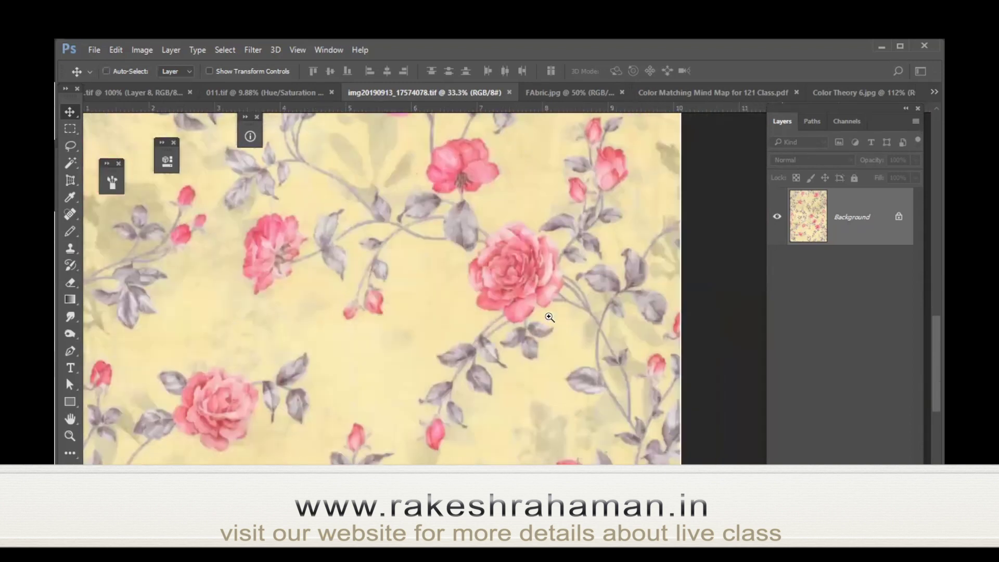
pyautogui.keyDown('ctrl'); pyautogui.click(549, 310); pyautogui.keyUp('ctrl')
# Lasso a rough freehand outline around the large pink rose.
pyautogui.press('l')
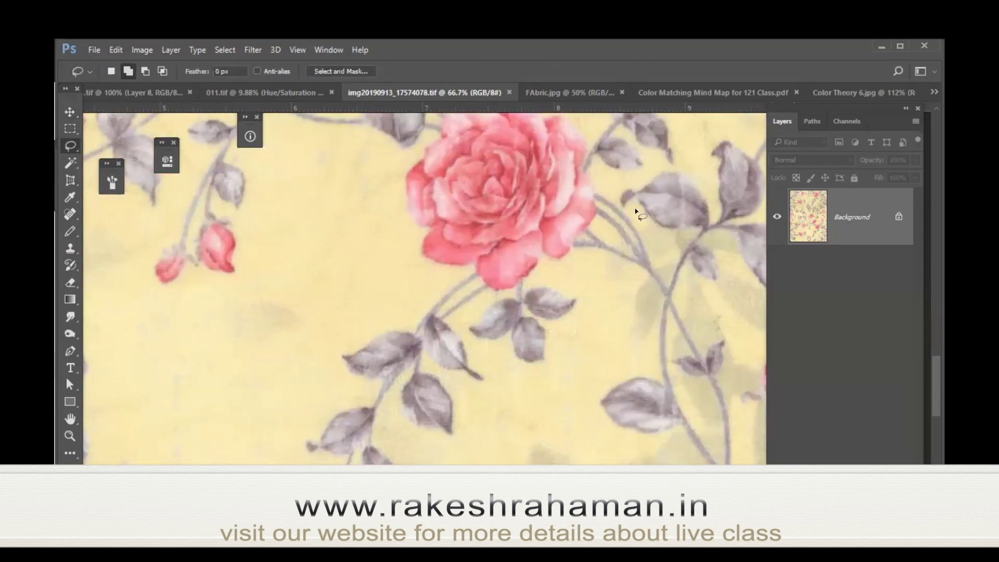
pyautogui.moveTo(606, 185)
pyautogui.mouseDown()
pyautogui.moveTo(600, 413)
pyautogui.moveTo(230, 384)
pyautogui.moveTo(456, 103)
pyautogui.moveTo(544, 81)
pyautogui.moveTo(587, 123)
pyautogui.moveTo(588, 151)
pyautogui.moveTo(616, 197)
pyautogui.moveTo(585, 230)
pyautogui.mouseUp()
pyautogui.scroll(-3, 585, 229)
pyautogui.scroll(2, 585, 167)
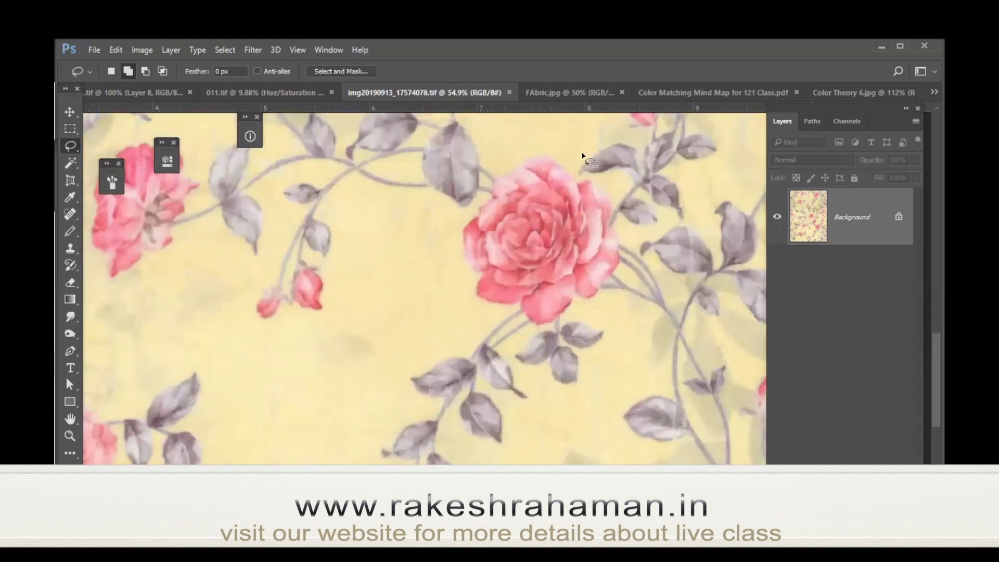
pyautogui.scroll(2, 625, 271)
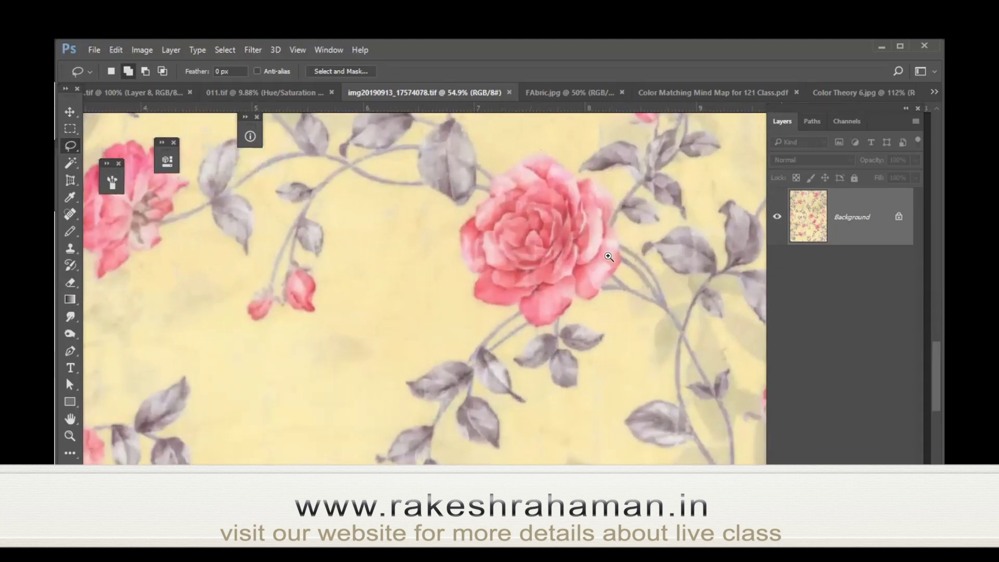
# Copy the rose selection to Layer 1 and convert it to a smart object.
pyautogui.hotkey('ctrl', 'j')
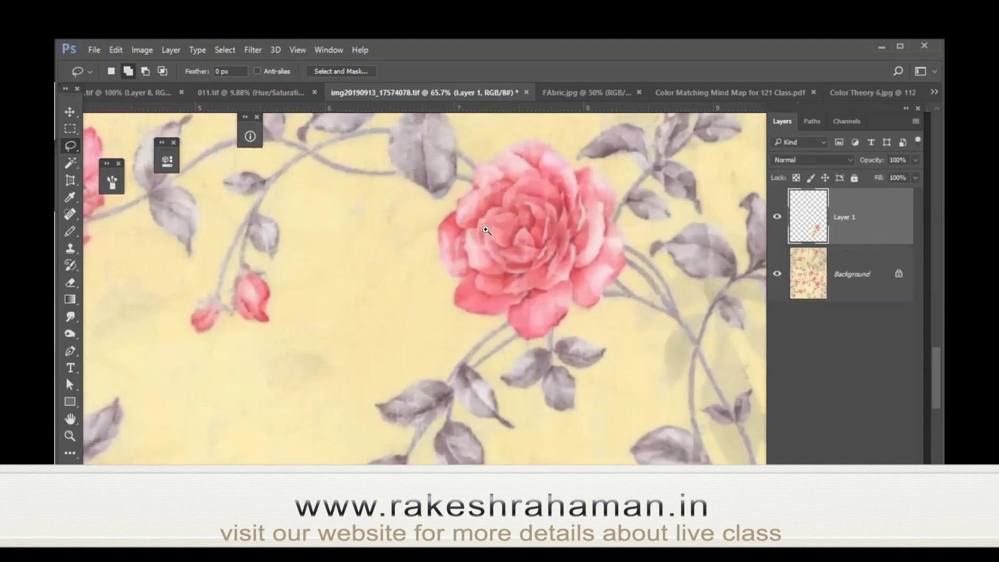
pyautogui.scroll(3, 507, 238)
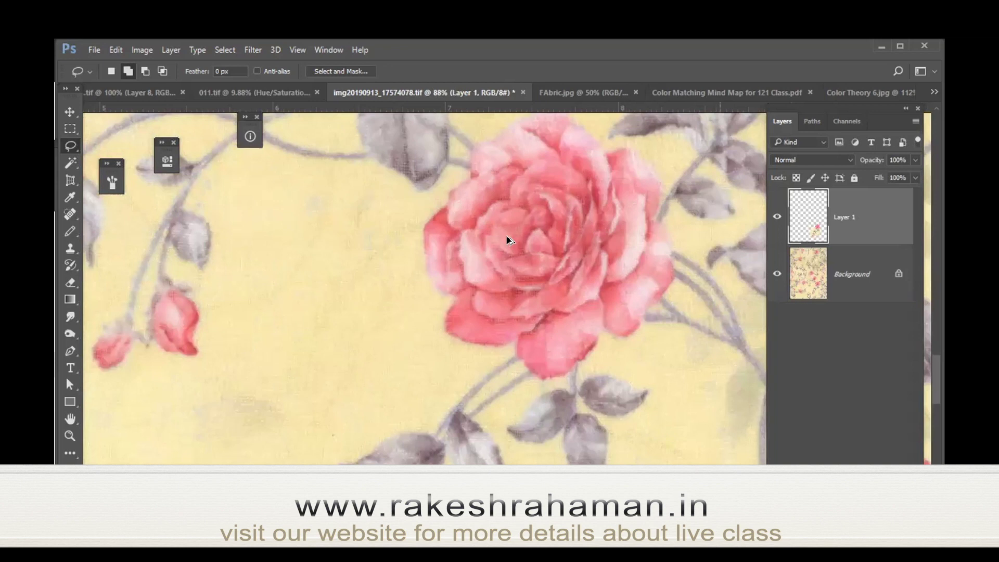
pyautogui.hotkey('ctrl', 'alt', 'i')
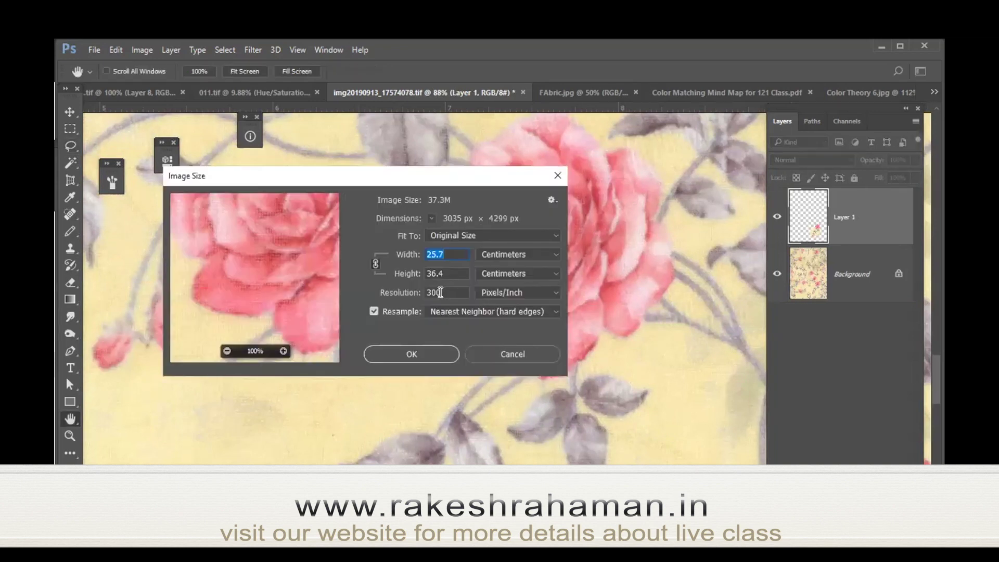
pyautogui.click(512, 353)
pyautogui.moveTo(437, 229)
pyautogui.mouseDown()
pyautogui.moveTo(604, 273)
pyautogui.moveTo(650, 272)
pyautogui.mouseUp()
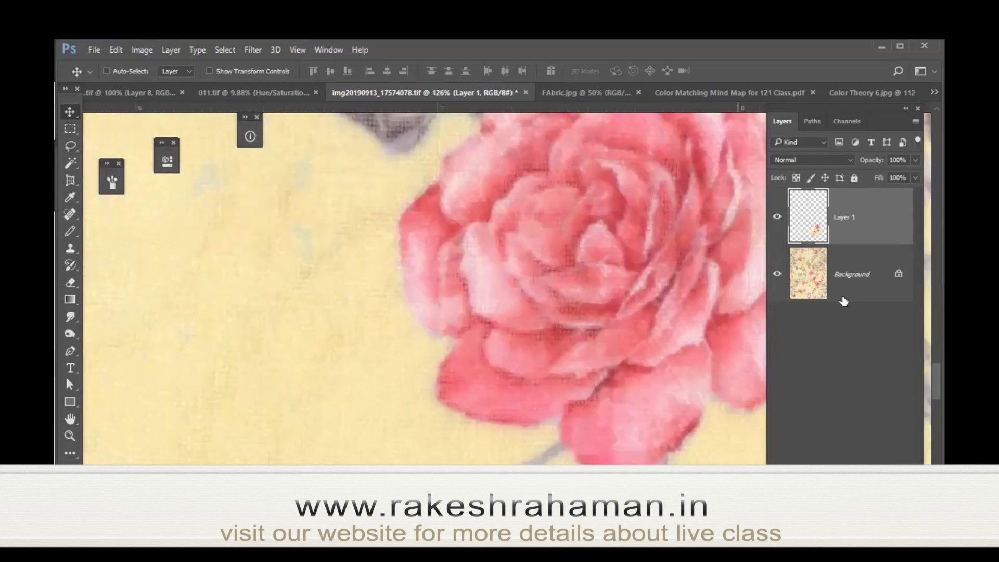
pyautogui.rightClick(841, 217)
pyautogui.click(682, 270)
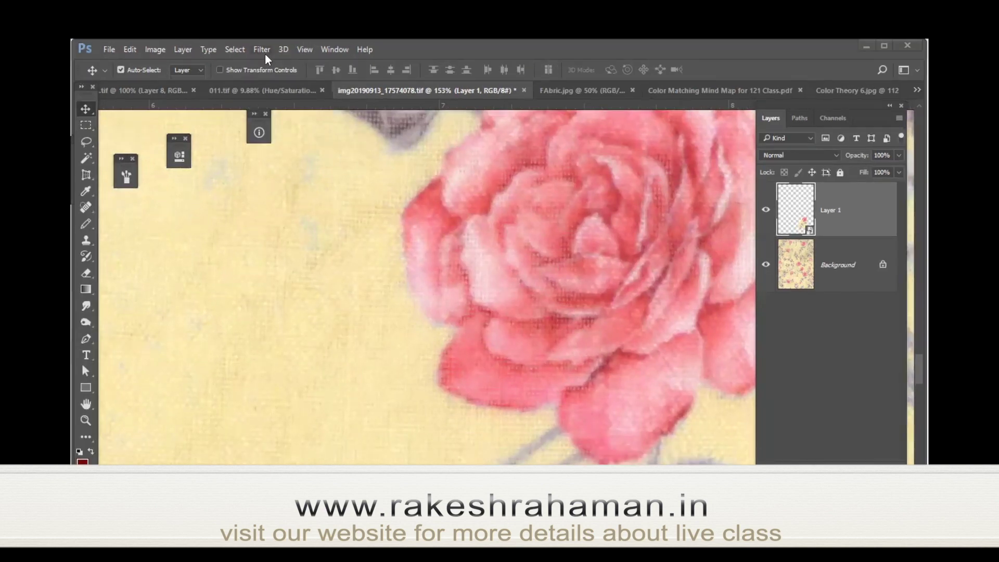
# Apply a 1-pixel Gaussian Blur smart filter to Layer 1.
pyautogui.click(264, 52)
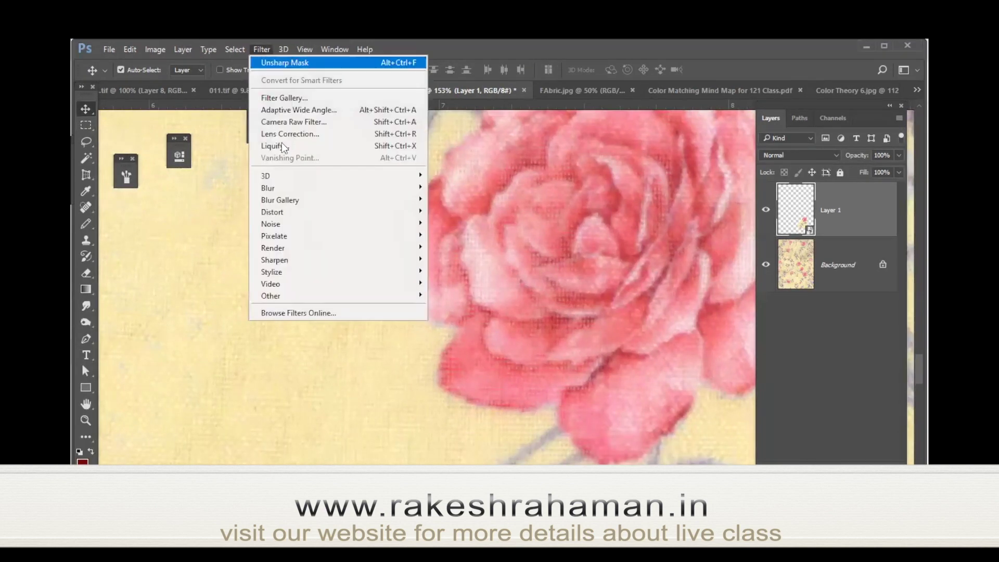
pyautogui.moveTo(335, 188)
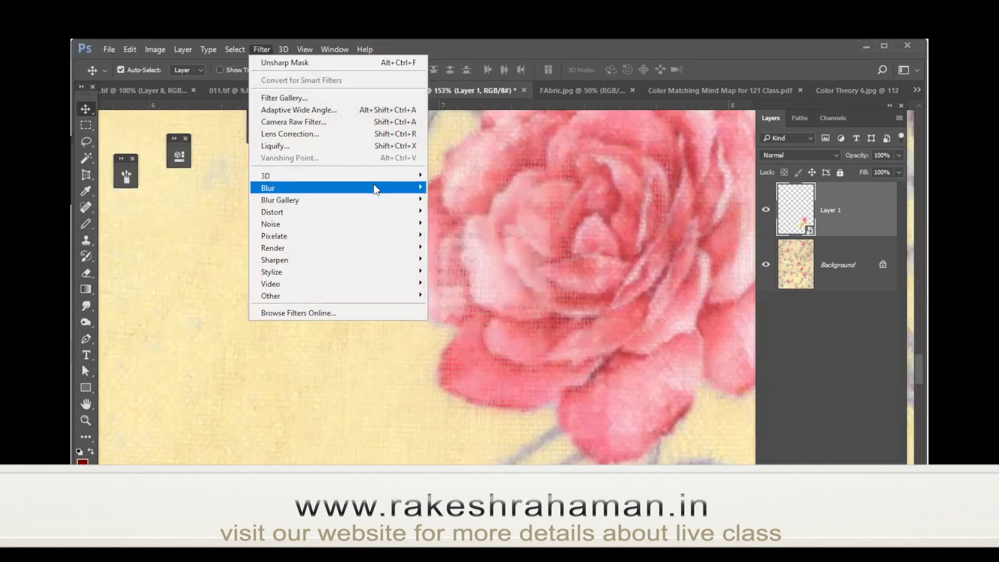
pyautogui.click(468, 236)
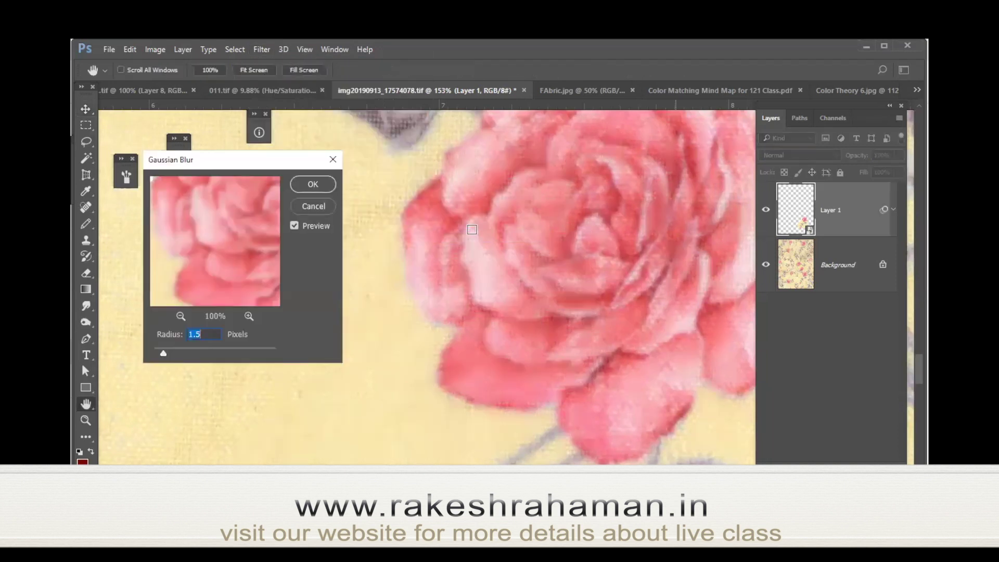
pyautogui.write('1')
pyautogui.press('Return')
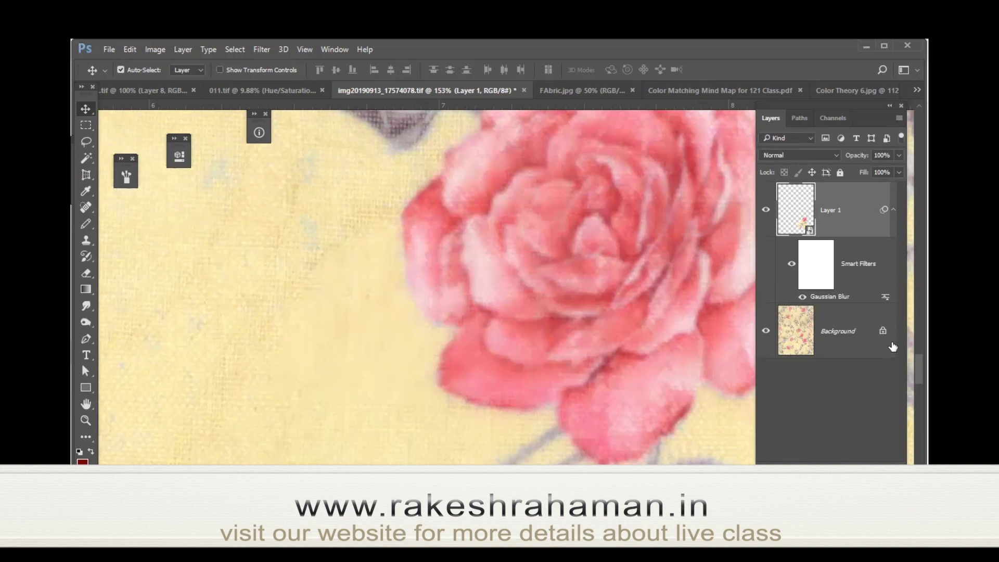
# Review Gaussian Blur unchanged, then add a Surface Blur smart filter with radius 10 px and threshold 4 levels.
pyautogui.doubleClick(840, 297)
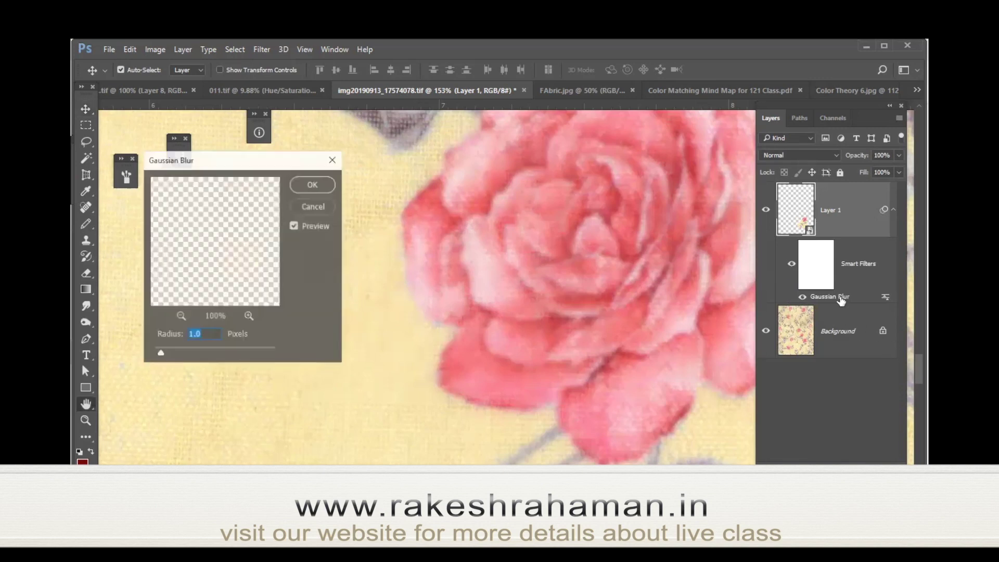
pyautogui.click(315, 207)
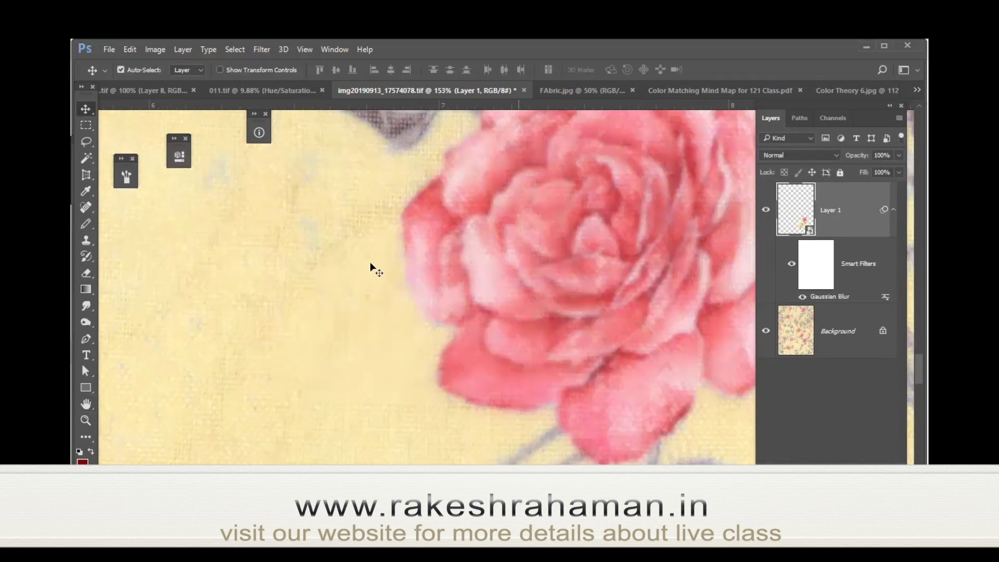
pyautogui.click(262, 49)
pyautogui.moveTo(268, 189)
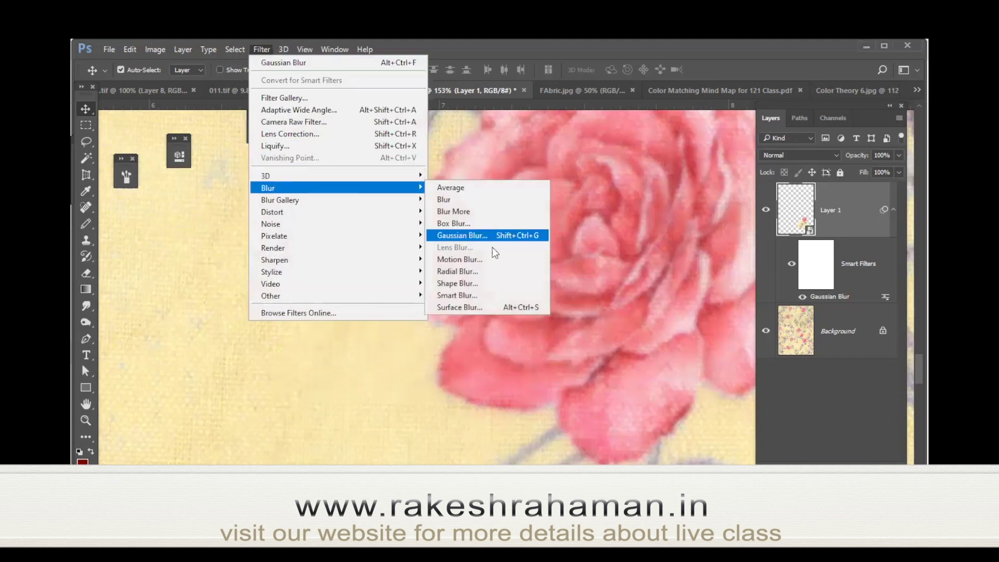
pyautogui.click(470, 305)
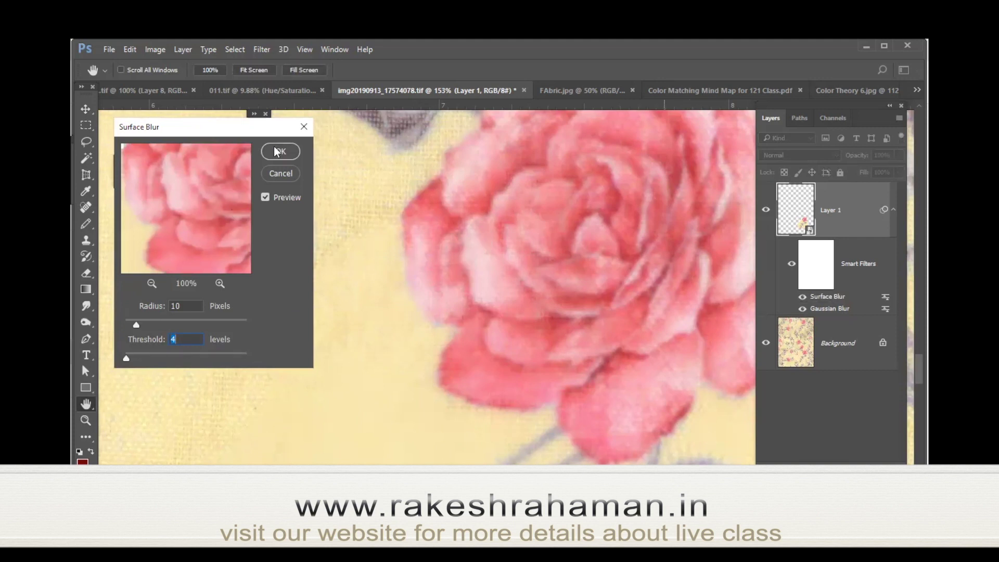
pyautogui.click(281, 159)
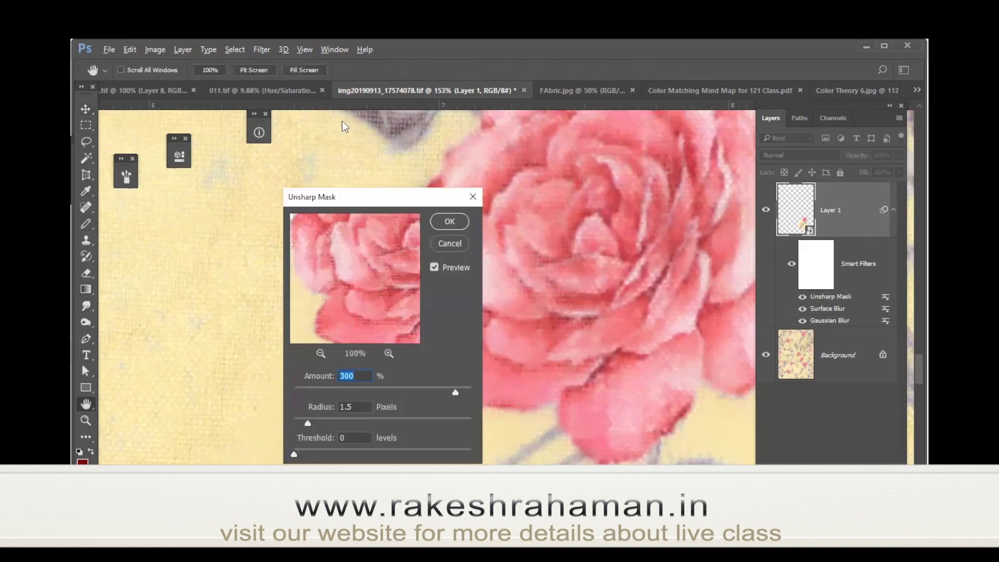
# Add an Unsharp Mask smart filter at 200% amount, 1.5-pixel radius and threshold 0.
pyautogui.moveTo(445, 205); pyautogui.dragTo(355, 117)
pyautogui.press('Tab')
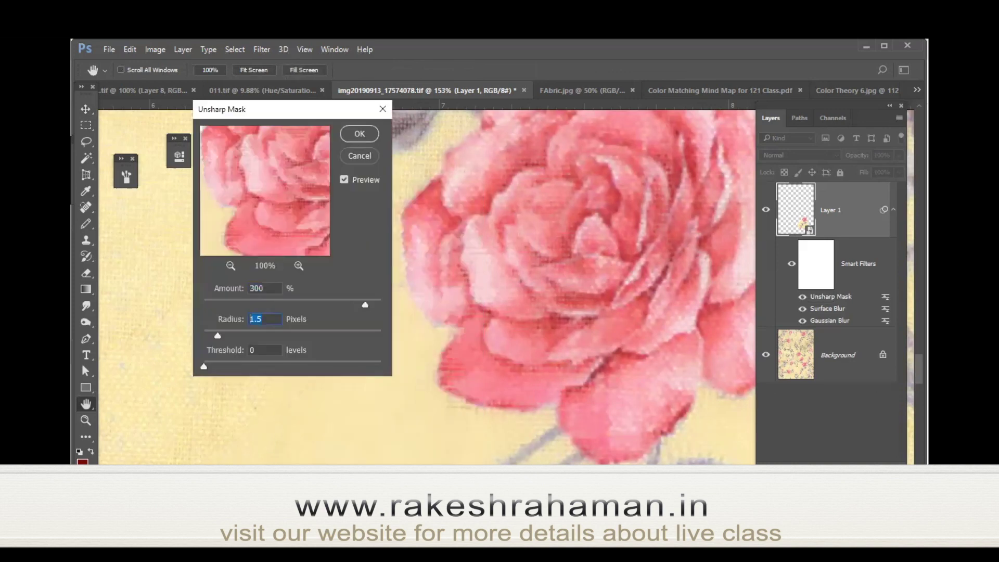
pyautogui.write('1')
pyautogui.hotkey('shift', 'Tab')
pyautogui.write('200')
pyautogui.write('1.5')
pyautogui.click(358, 135)
pyautogui.scroll(-1, 482, 237)
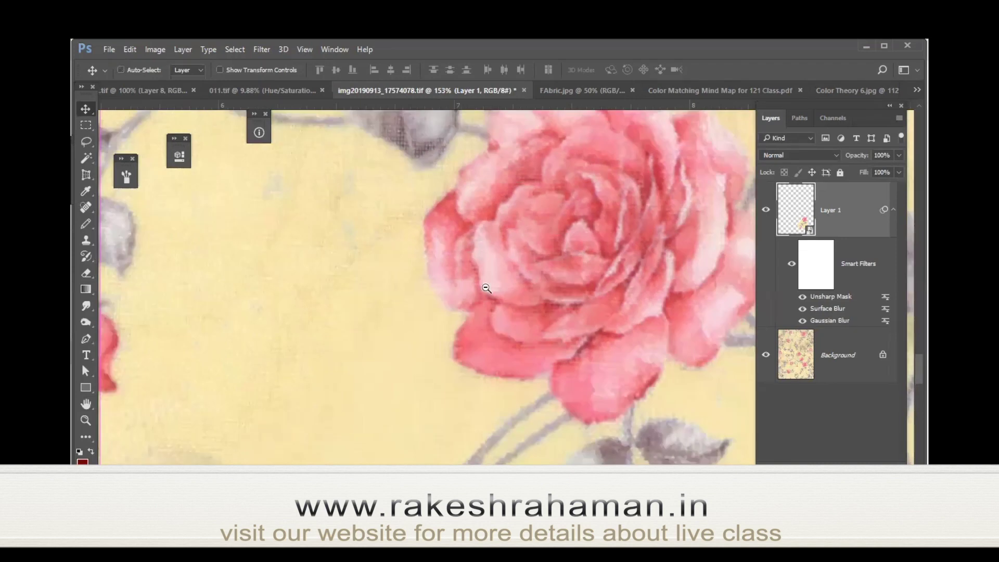
pyautogui.scroll(2, 513, 302)
pyautogui.scroll(-1, 571, 306)
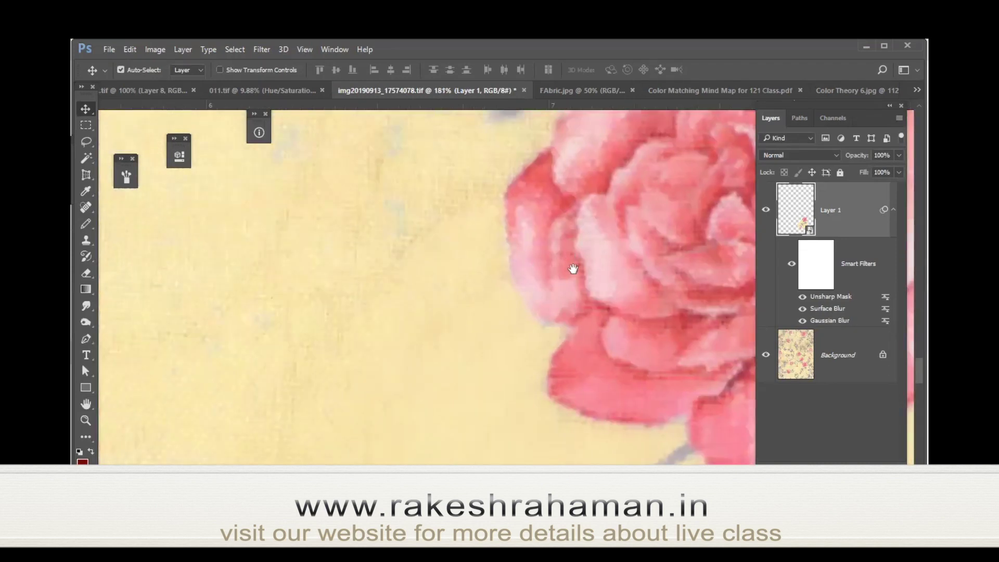
pyautogui.scroll(-1, 607, 260)
pyautogui.moveTo(534, 281); pyautogui.dragTo(462, 328)
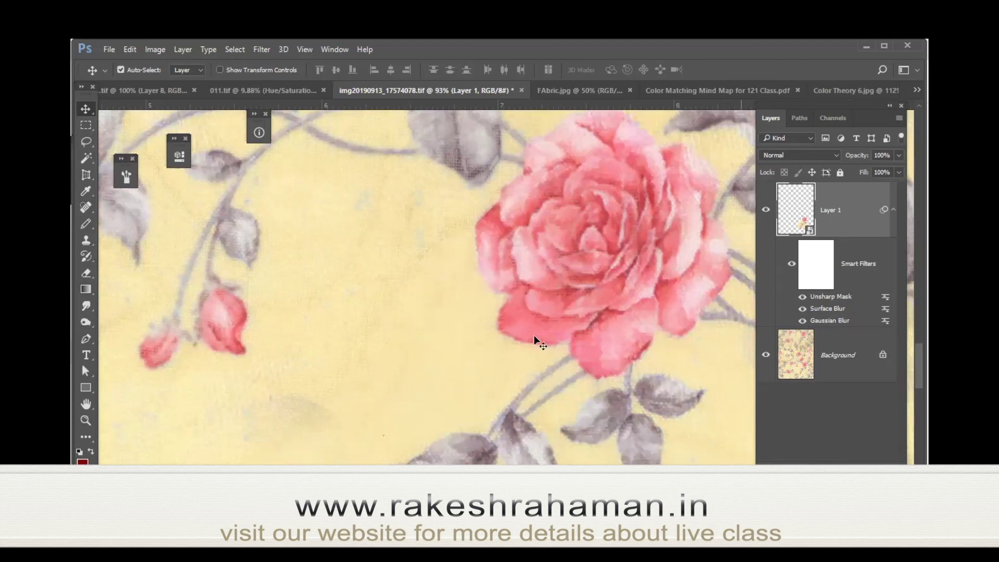
pyautogui.moveTo(487, 243); pyautogui.dragTo(571, 228)
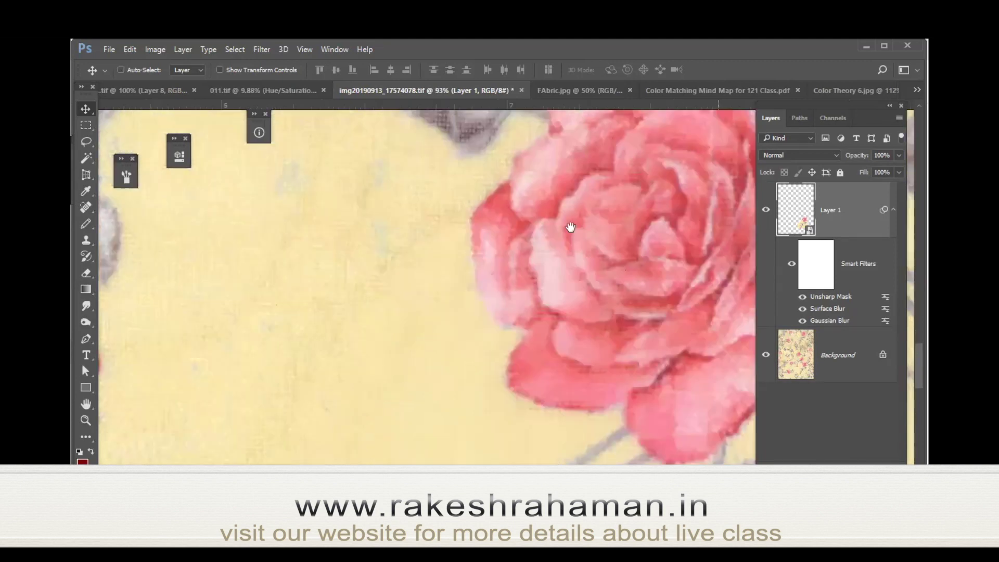
pyautogui.moveTo(577, 298); pyautogui.dragTo(495, 281)
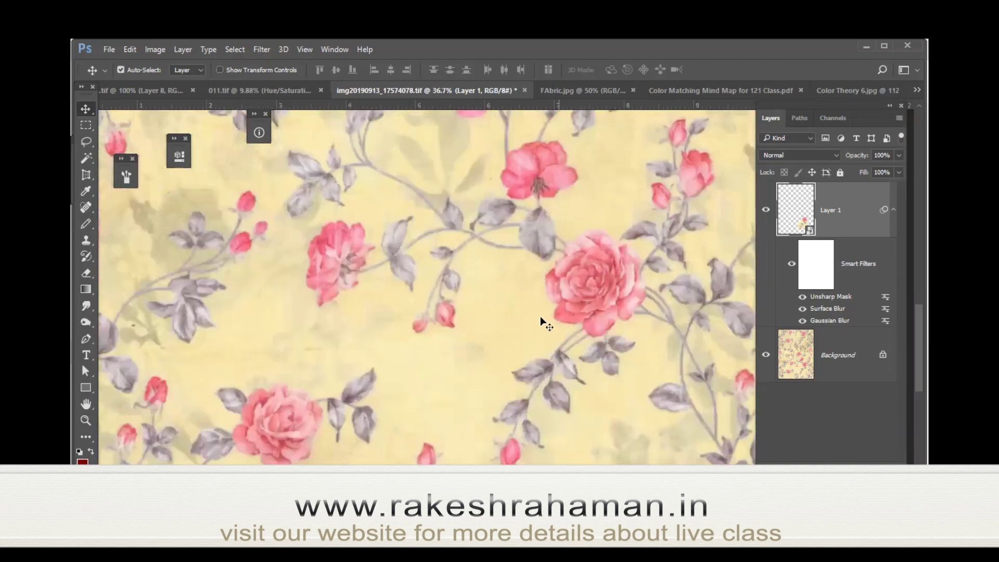
pyautogui.moveTo(557, 281); pyautogui.dragTo(510, 271)
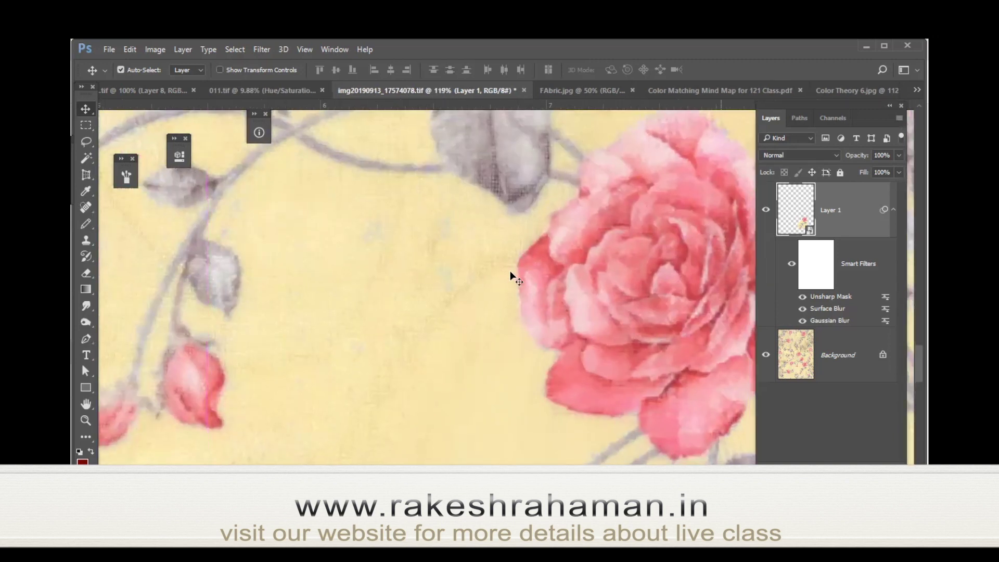
pyautogui.scroll(-2, 547, 312)
pyautogui.scroll(-2, 577, 230)
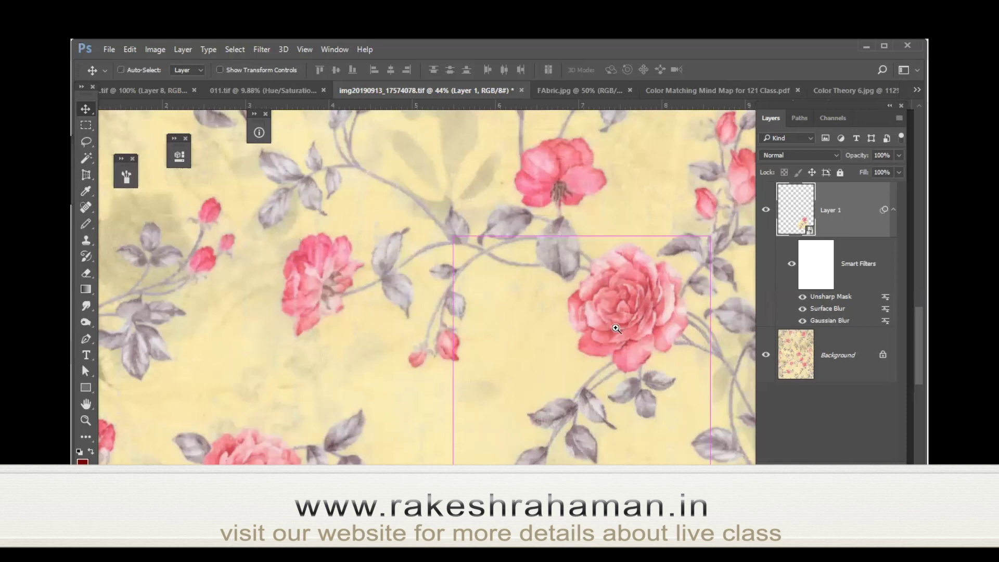
pyautogui.scroll(2, 585, 318)
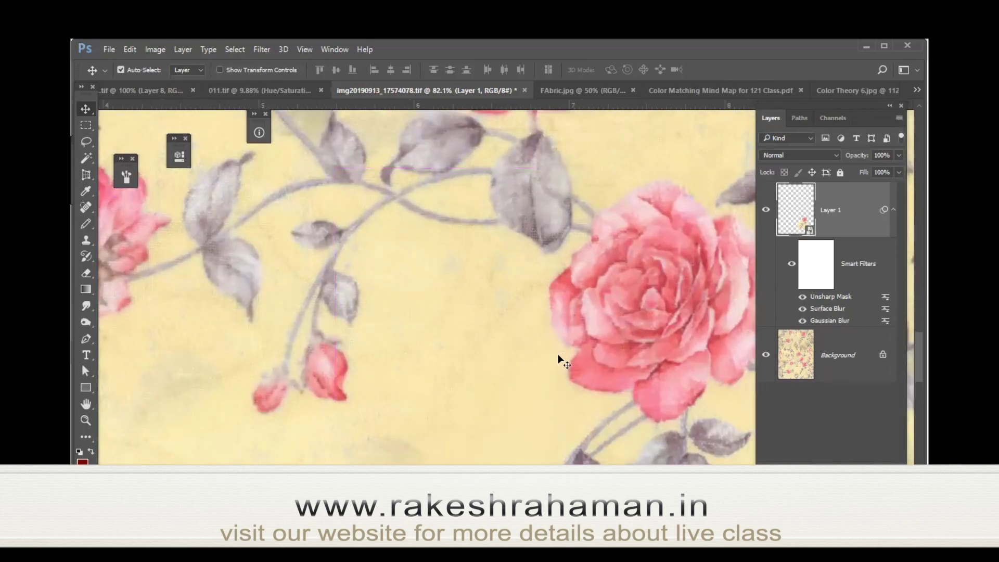
pyautogui.scroll(-1, 468, 265)
pyautogui.scroll(1, 454, 257)
pyautogui.scroll(-1, 427, 245)
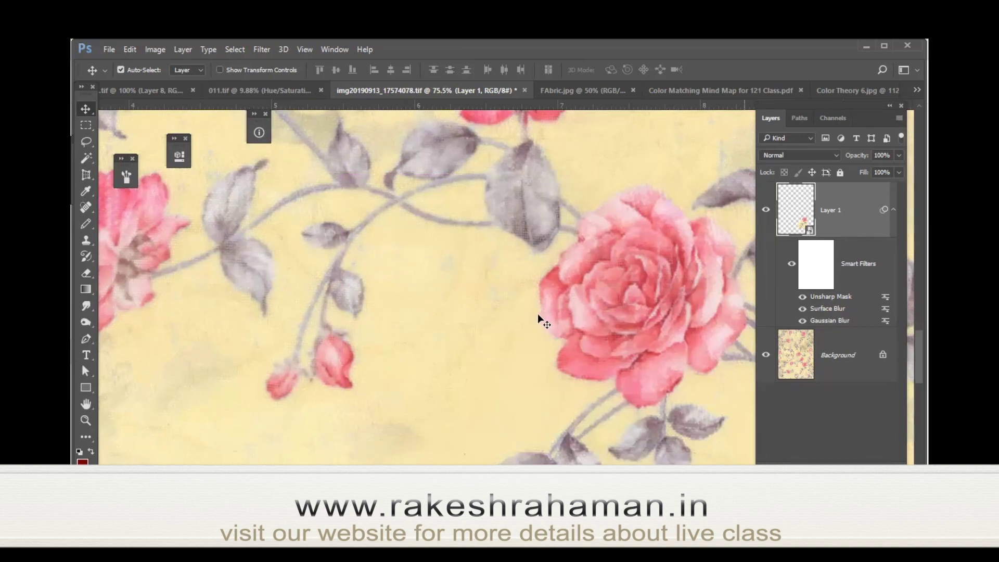
pyautogui.moveTo(538, 313); pyautogui.dragTo(496, 253)
pyautogui.click(541, 279)
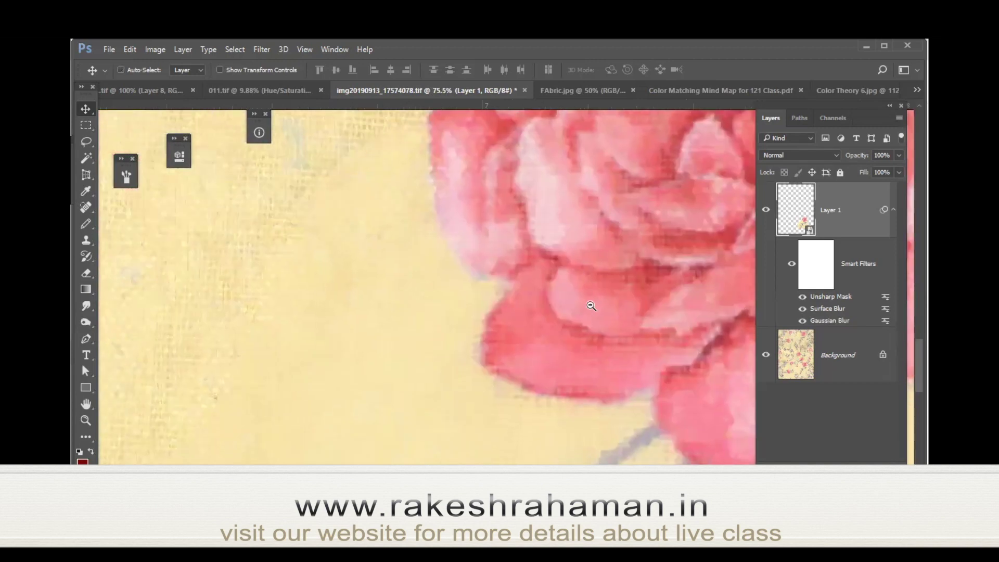
pyautogui.click(765, 211)
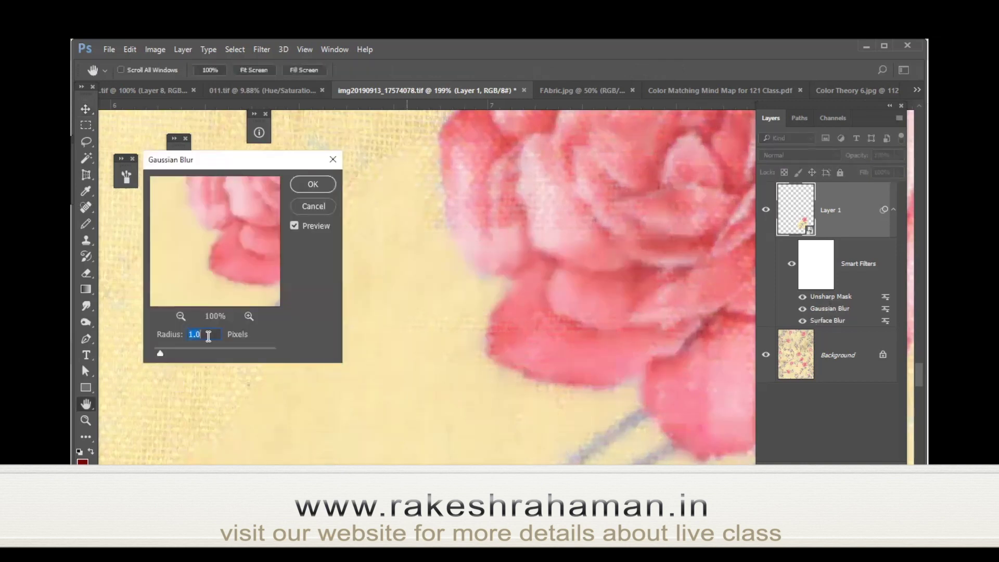
# Increase the Gaussian Blur smart filter radius to 2 pixels.
pyautogui.write('2')
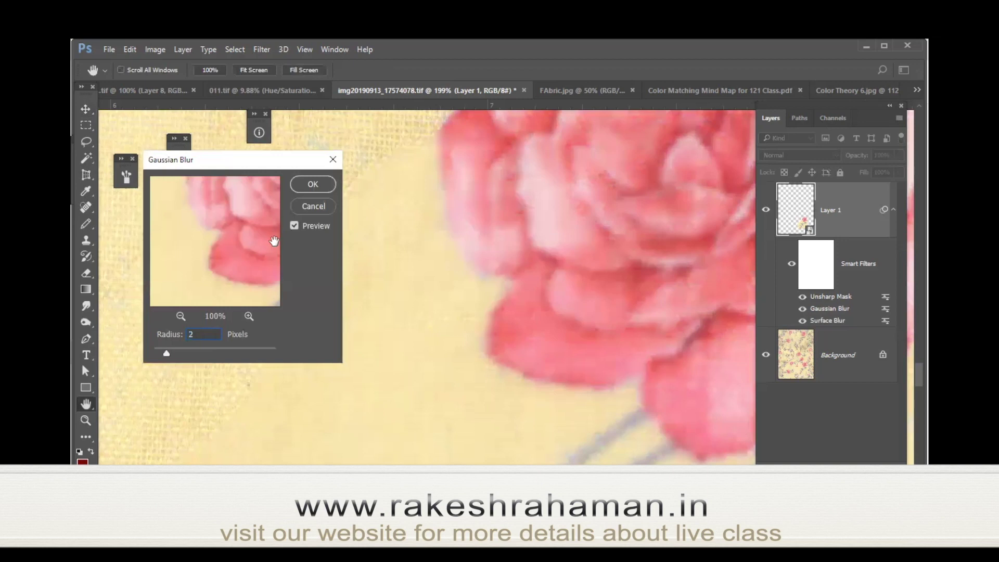
pyautogui.click(314, 189)
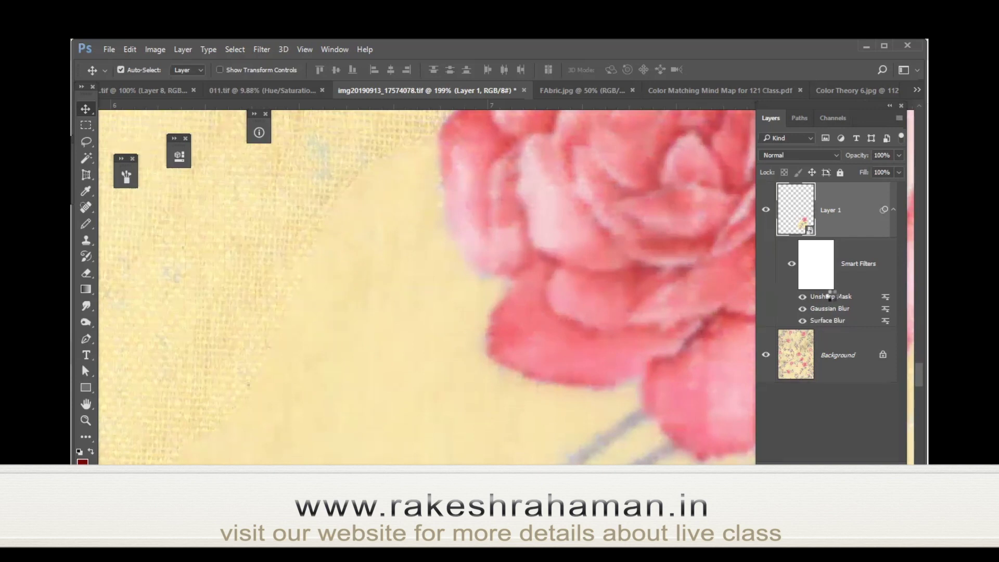
pyautogui.moveTo(831, 298); pyautogui.dragTo(830, 292)
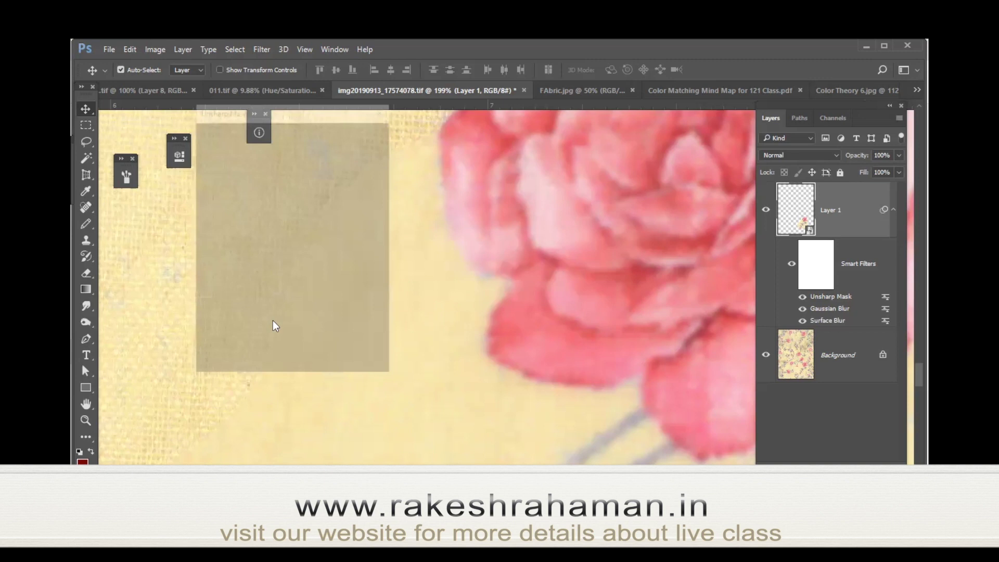
# Change Unsharp Mask to 300% amount and 3-pixel radius, checking detail at 200% zoom.
pyautogui.write('300')
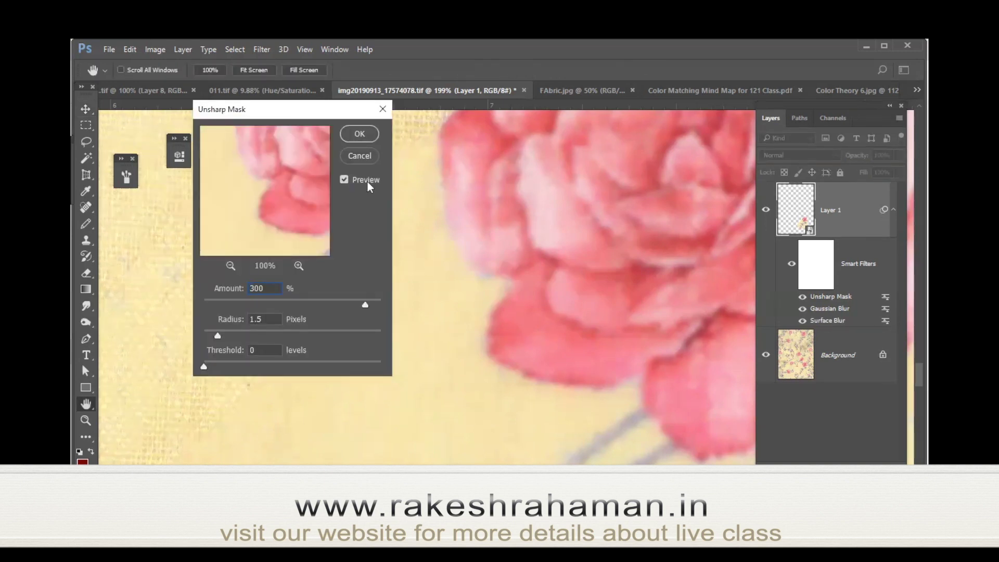
pyautogui.click(359, 133)
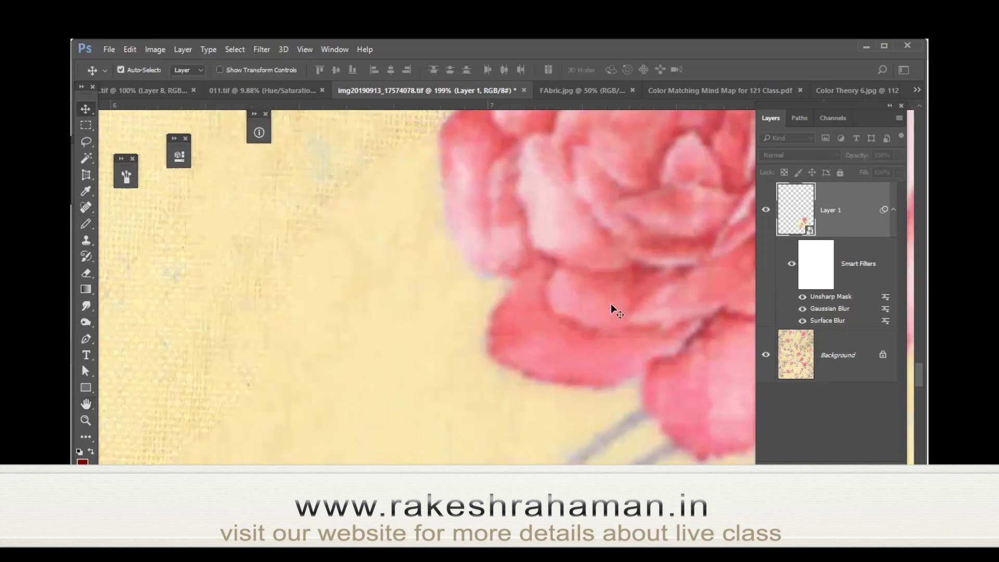
pyautogui.keyDown('ctrl'); pyautogui.keyDown('alt'); pyautogui.click(548, 279); pyautogui.keyUp('alt'); pyautogui.keyUp('ctrl')
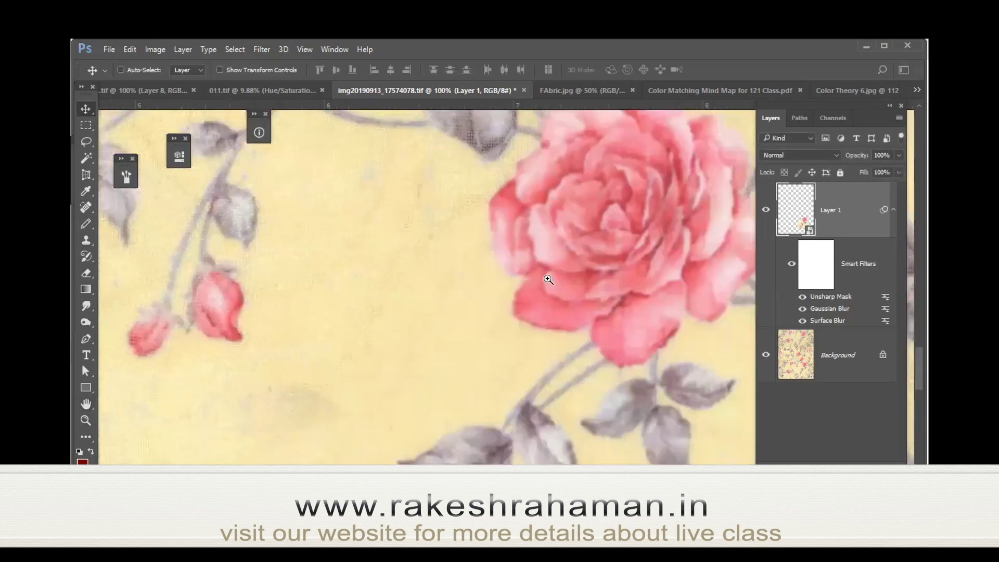
pyautogui.hotkey('ctrl', '+')
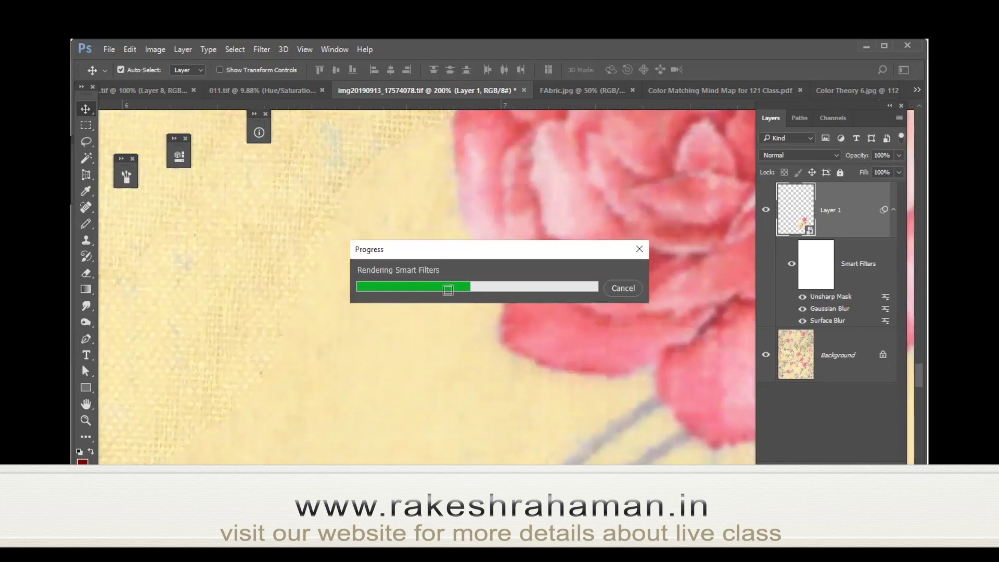
pyautogui.press('Tab')
pyautogui.write('2')
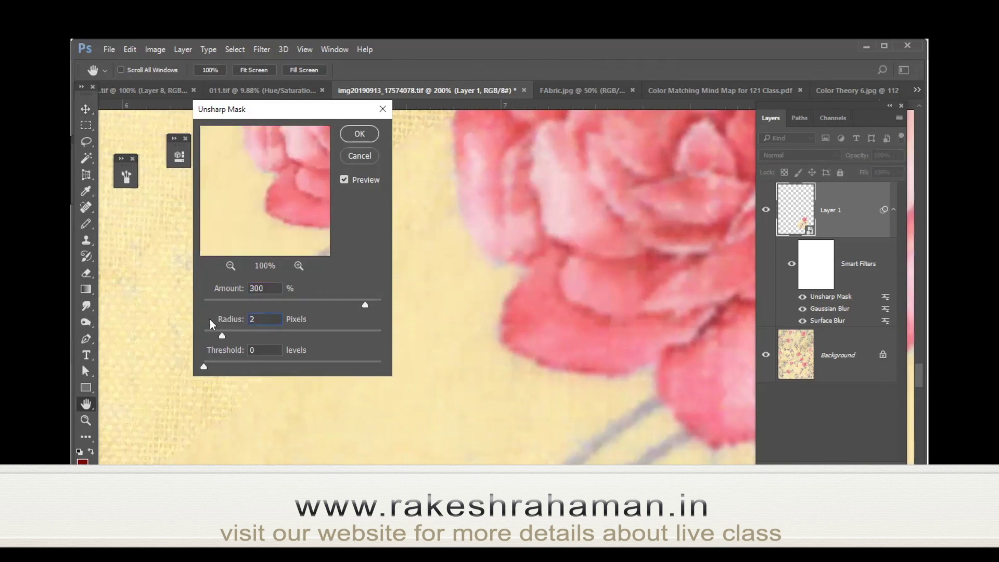
pyautogui.click(226, 326)
pyautogui.write('3')
pyautogui.click(213, 320)
pyautogui.press('Return')
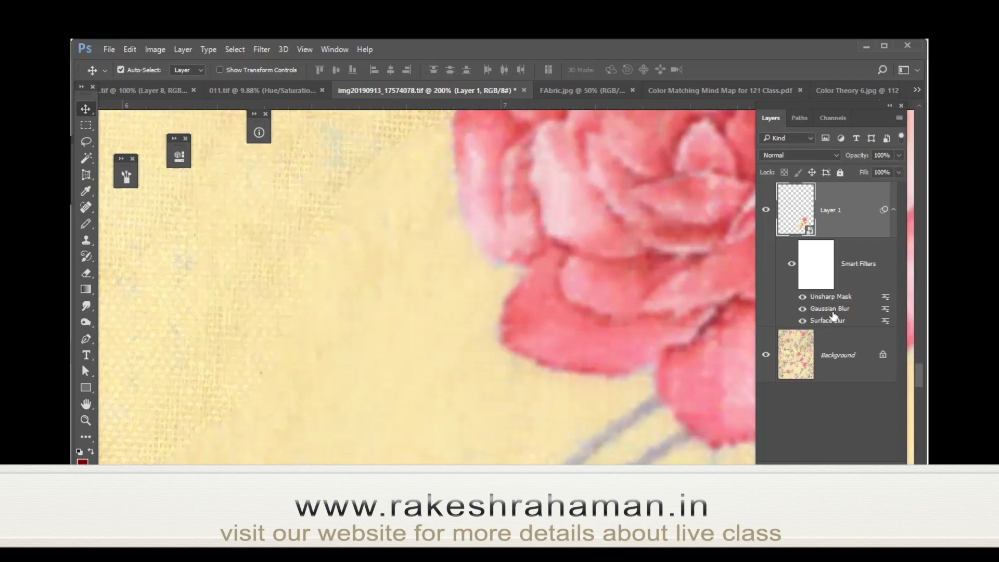
# Move Gaussian Blur back below Surface Blur in Layer 1's smart filters.
pyautogui.moveTo(825, 305); pyautogui.dragTo(825, 324)
pyautogui.scroll(-2, 583, 260)
pyautogui.scroll(1, 620, 267)
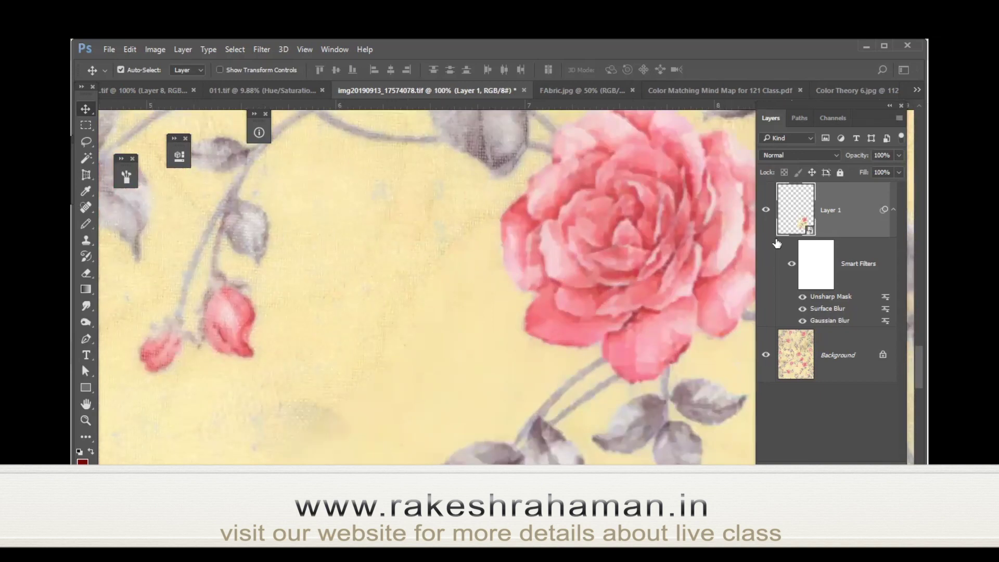
# Hide Layer 1 to compare with the original, then zoom out to the whole fabric.
pyautogui.click(765, 209)
pyautogui.press('ctrl')
pyautogui.click(574, 287)
pyautogui.keyDown('alt'); pyautogui.click(573, 286); pyautogui.keyUp('alt')
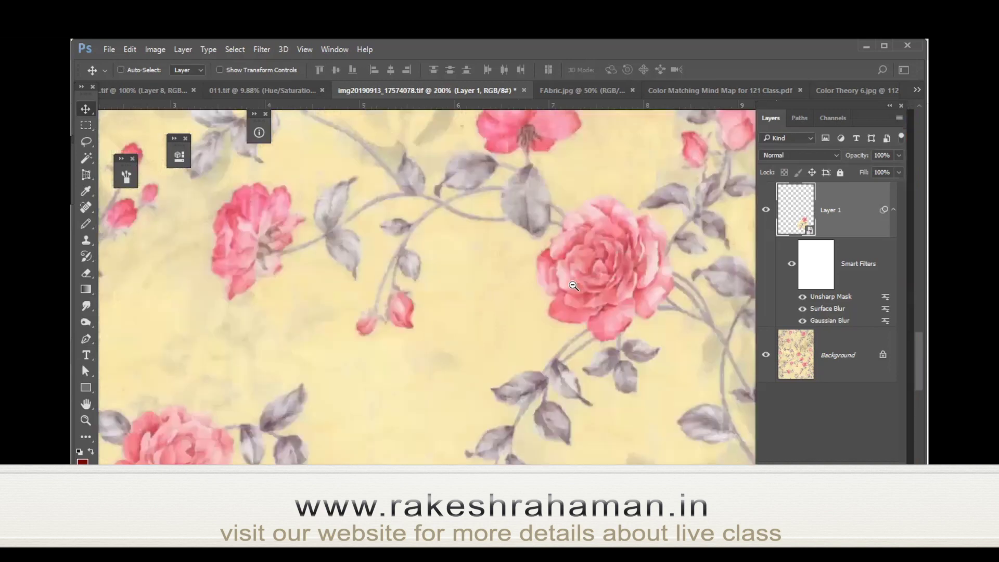
pyautogui.keyDown('alt'); pyautogui.click(573, 286); pyautogui.keyUp('alt')
pyautogui.keyDown('alt'); pyautogui.click(577, 292); pyautogui.keyUp('alt')
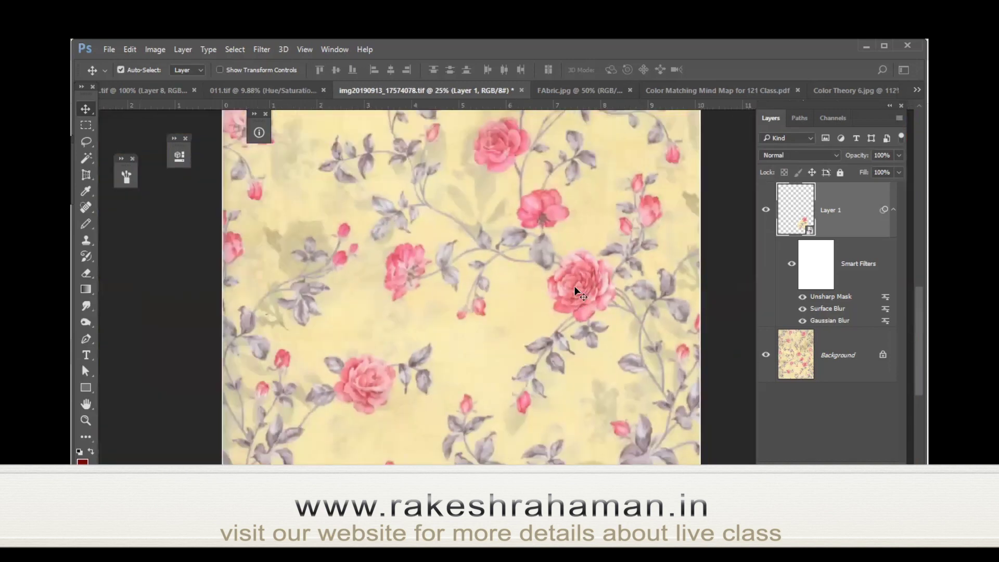